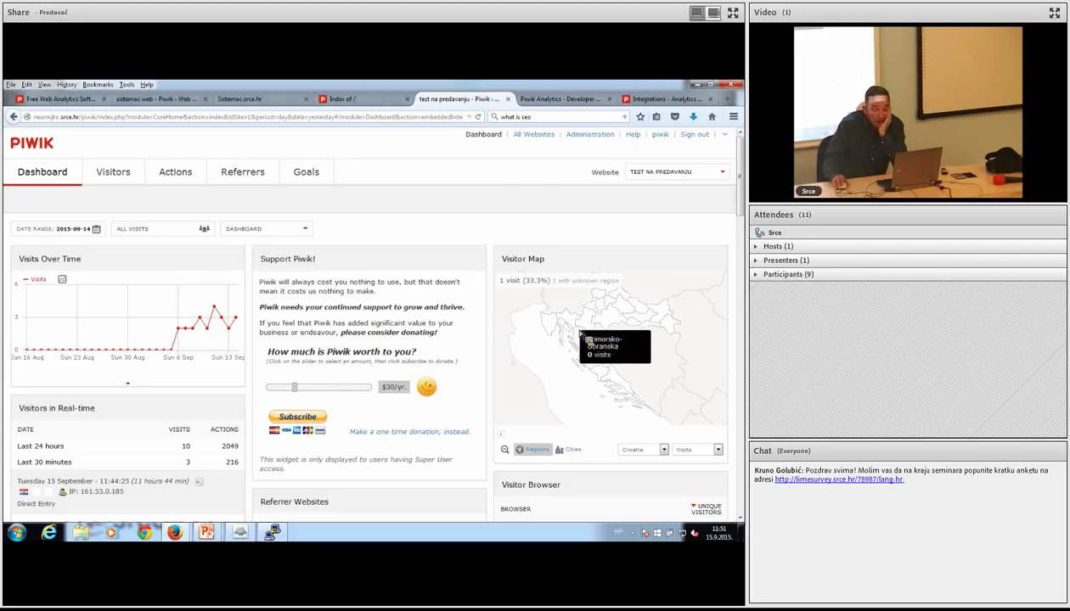
scroll(581, 333, down, 2)
scroll(581, 333, up, 2)
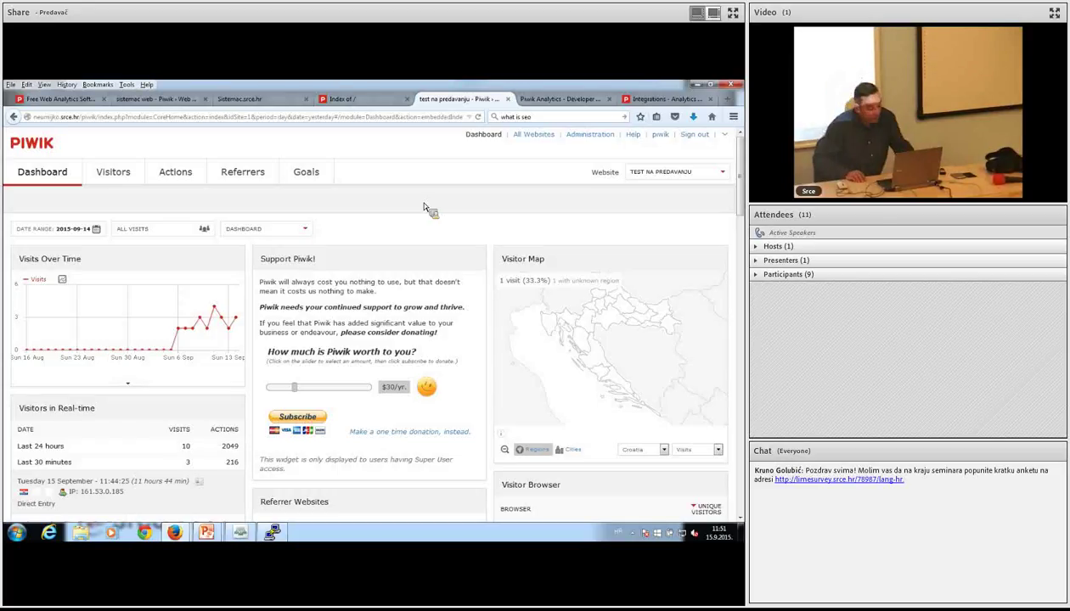
key(alt+Tab)
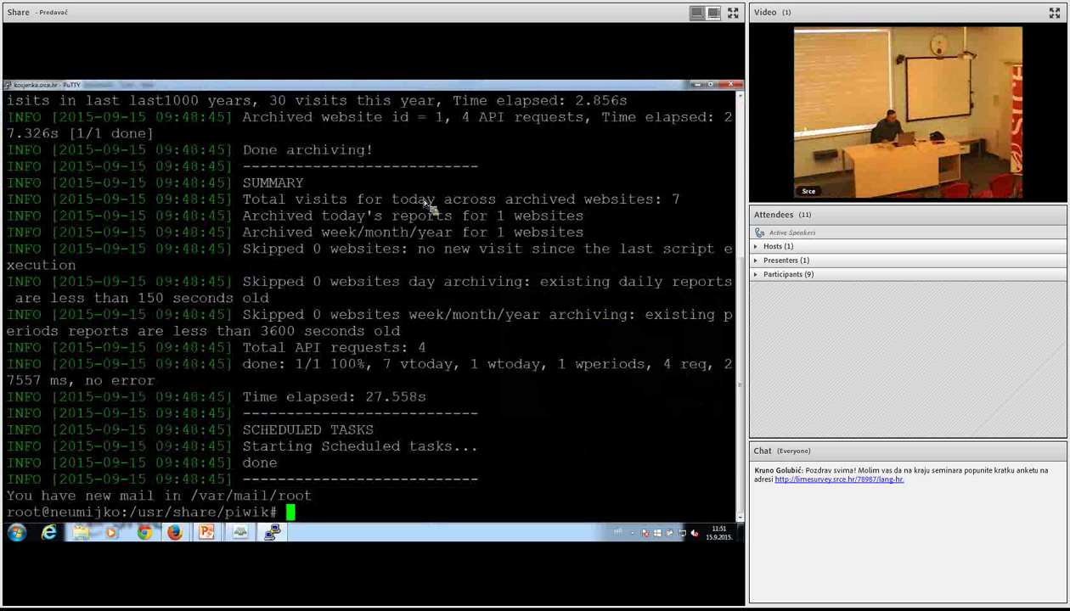
key(alt+Tab)
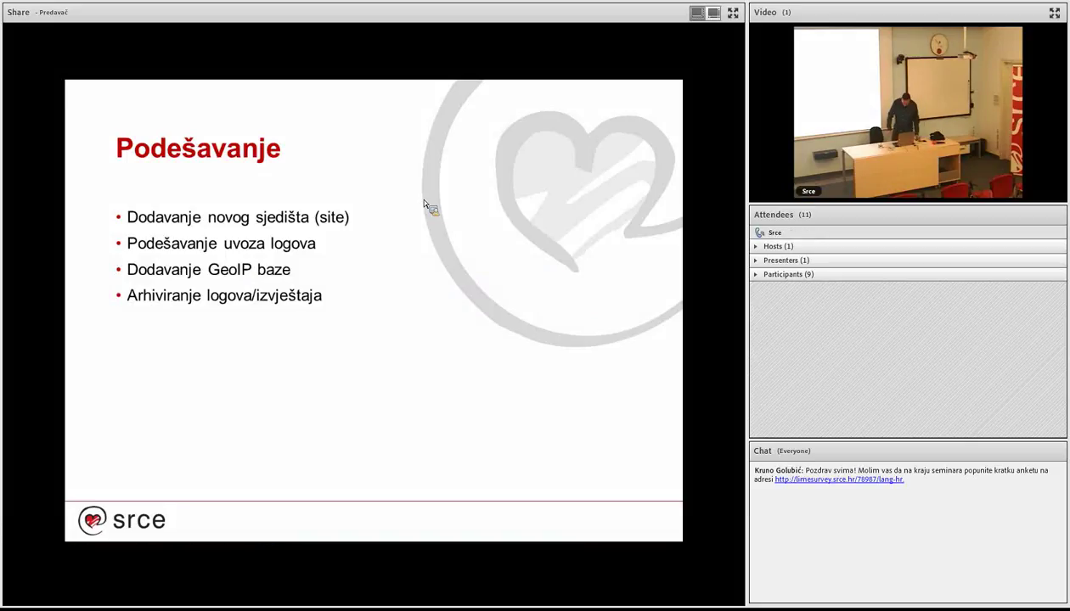
- Switch to the Piwik page in Firefox and start adding a new website in the website administration
key(alt+Tab)
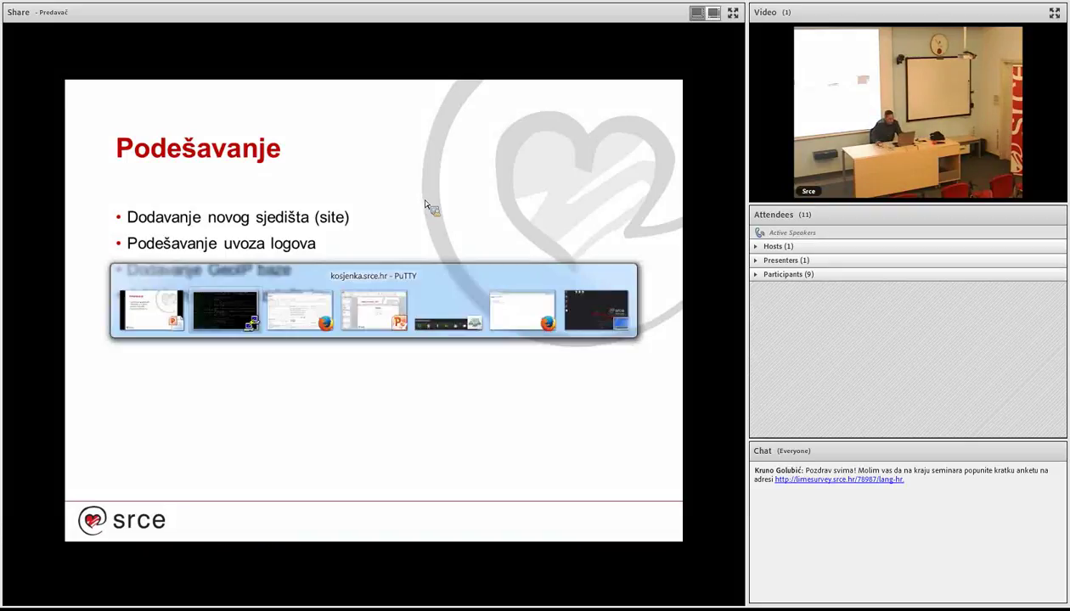
key(alt+Tab)
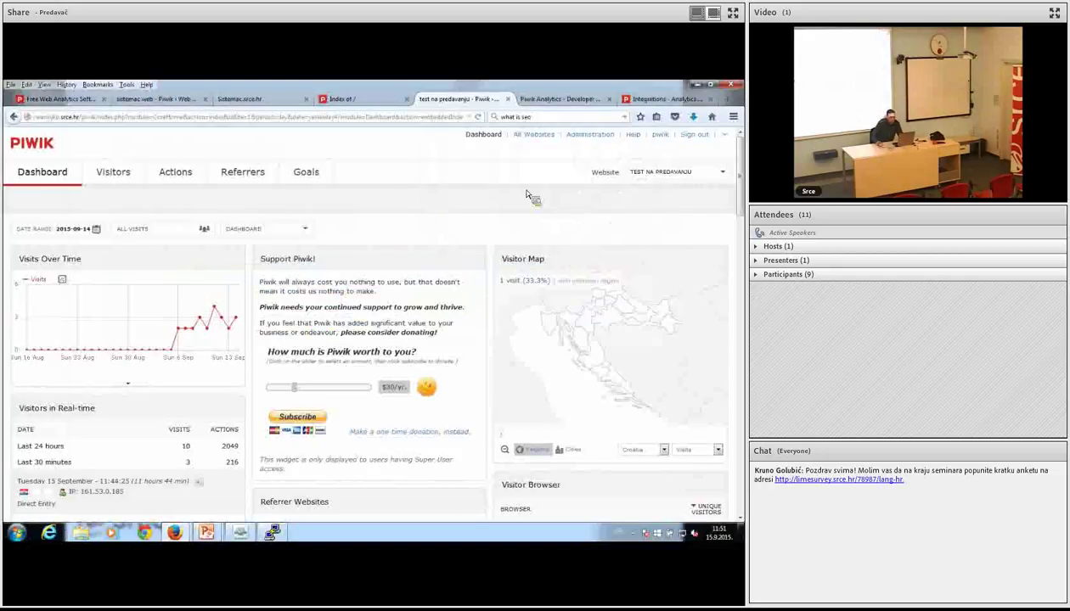
click(586, 138)
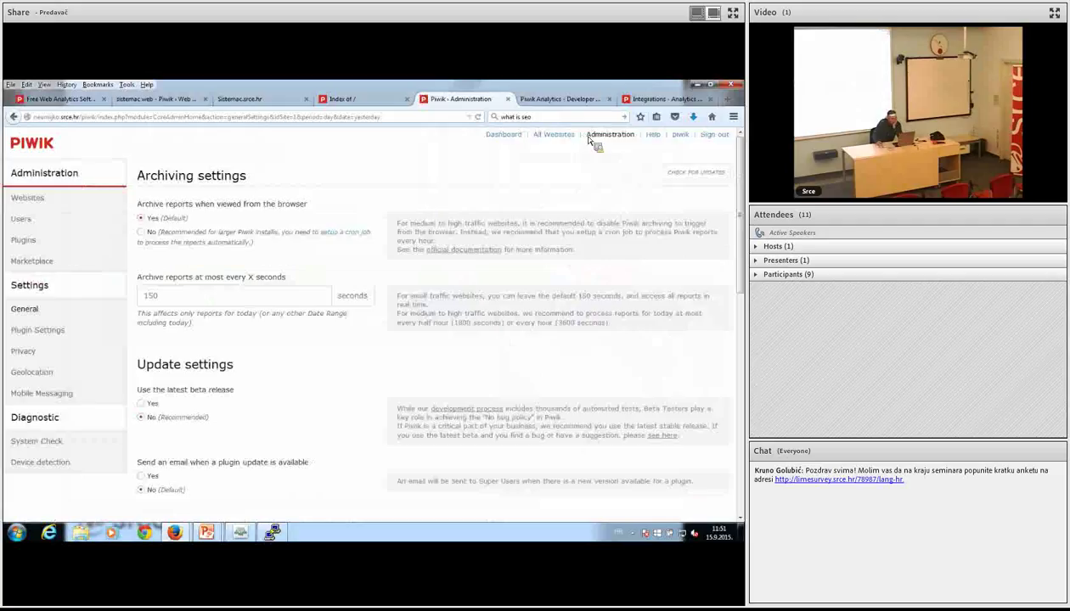
click(29, 201)
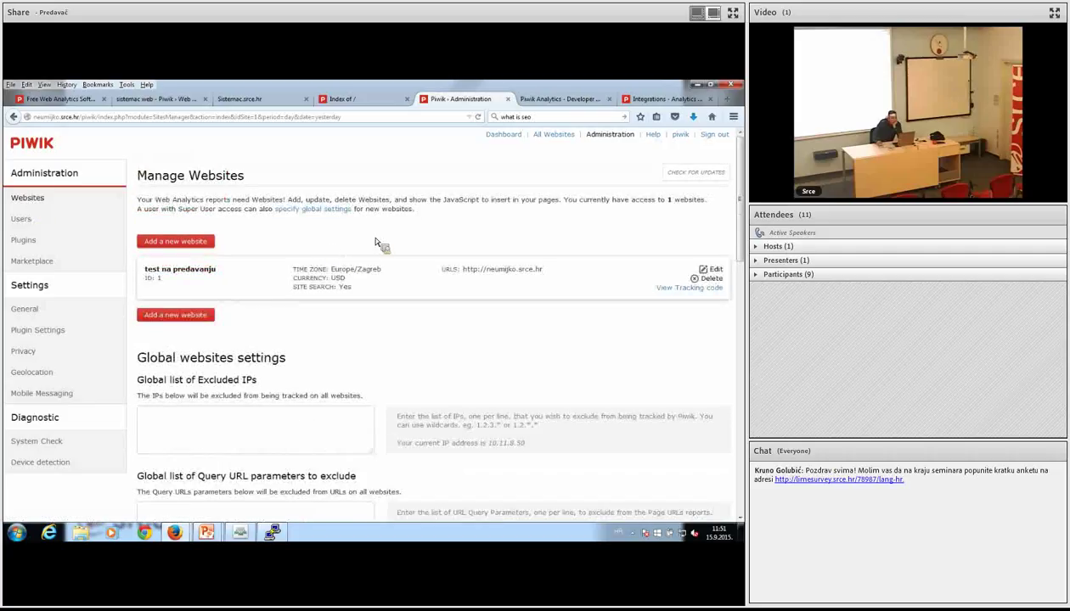
click(192, 243)
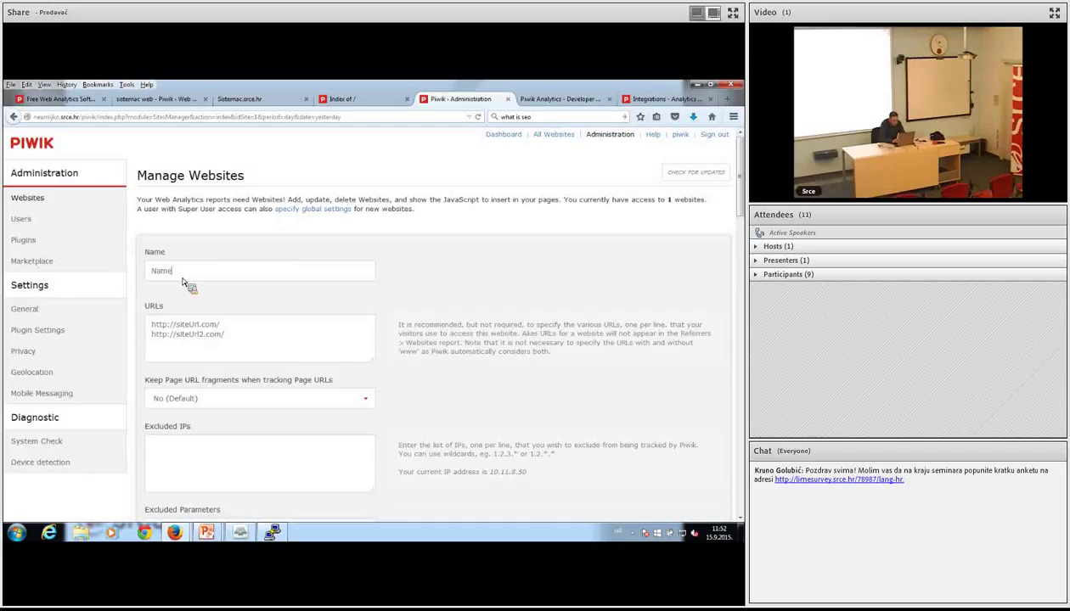
- Replace the placeholder name of the new website with "srce glavni web"
text(www.srce.hr)
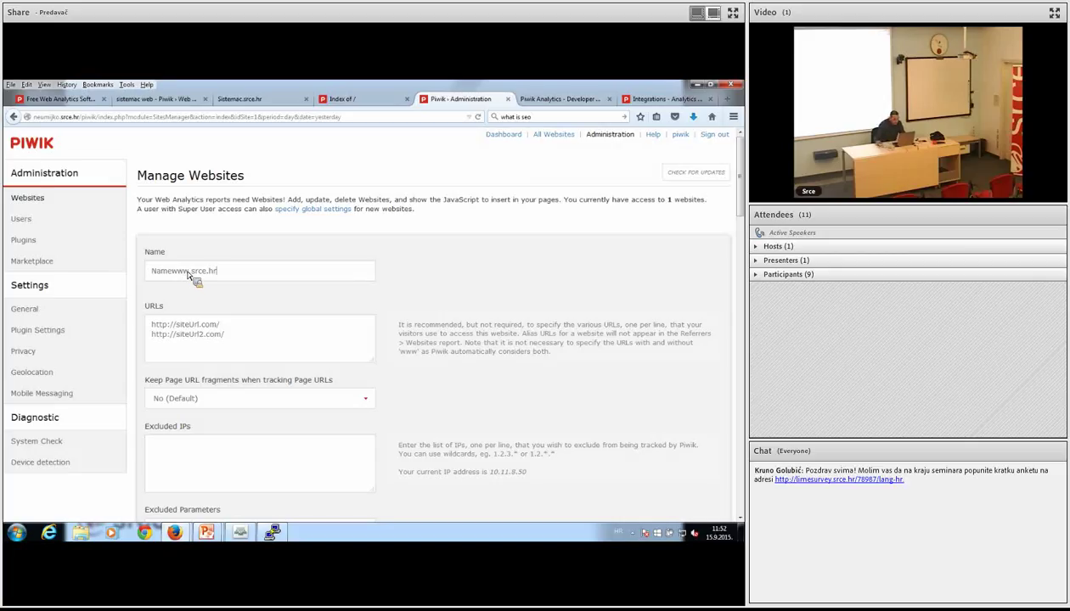
key(BackSpace)
key(BackSpace)
key(BackSpace)
key(BackSpace)
key(BackSpace)
key(BackSpace)
key(BackSpace)
key(BackSpace)
key(BackSpace)
key(BackSpace)
key(BackSpace)
key(BackSpace)
key(BackSpace)
key(BackSpace)
key(BackSpace)
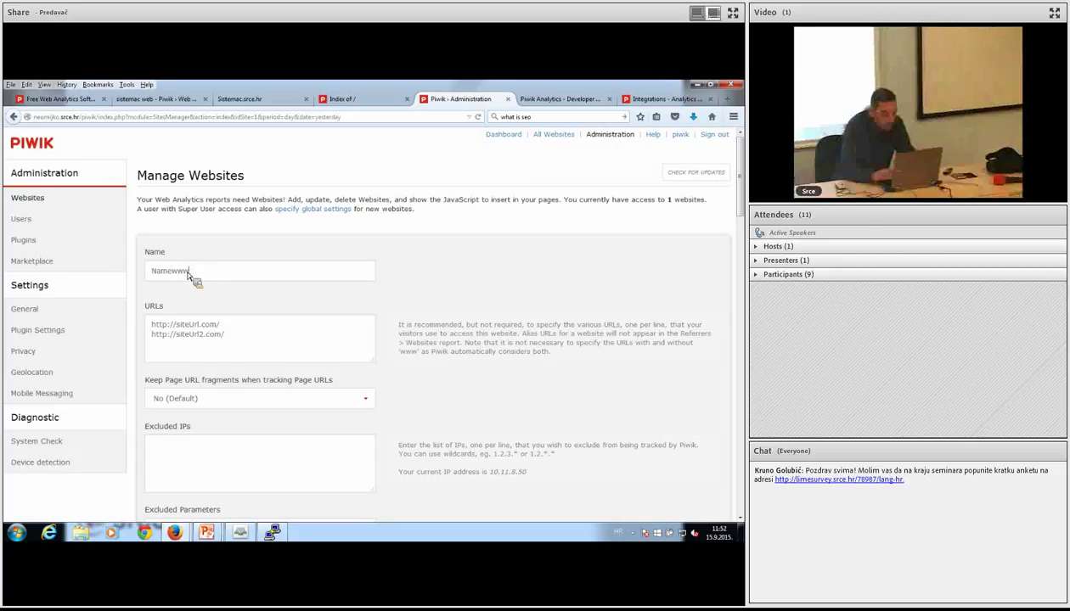
text(srce)
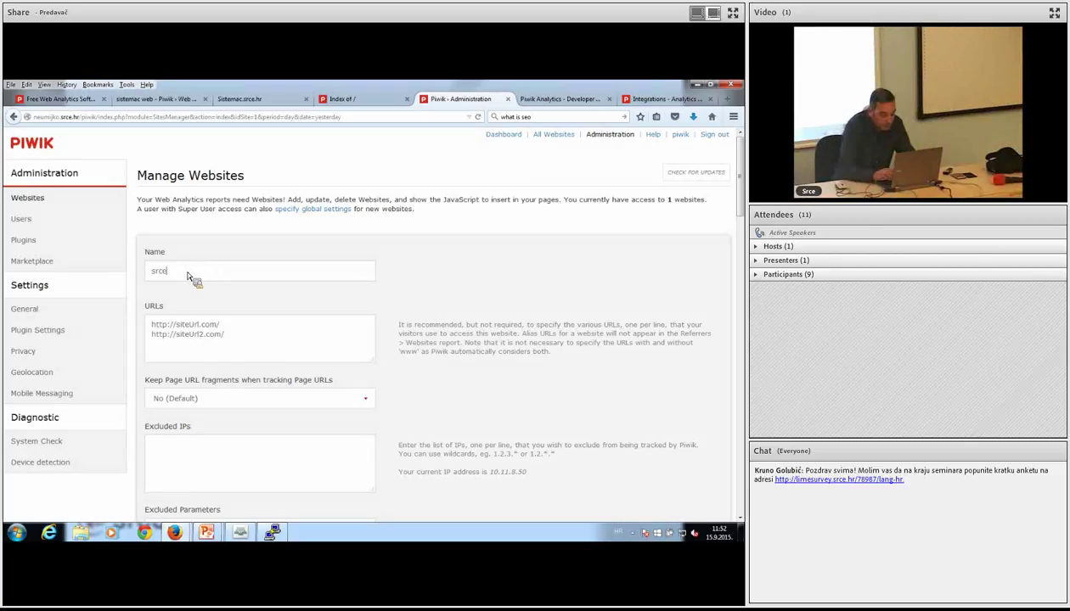
text( g)
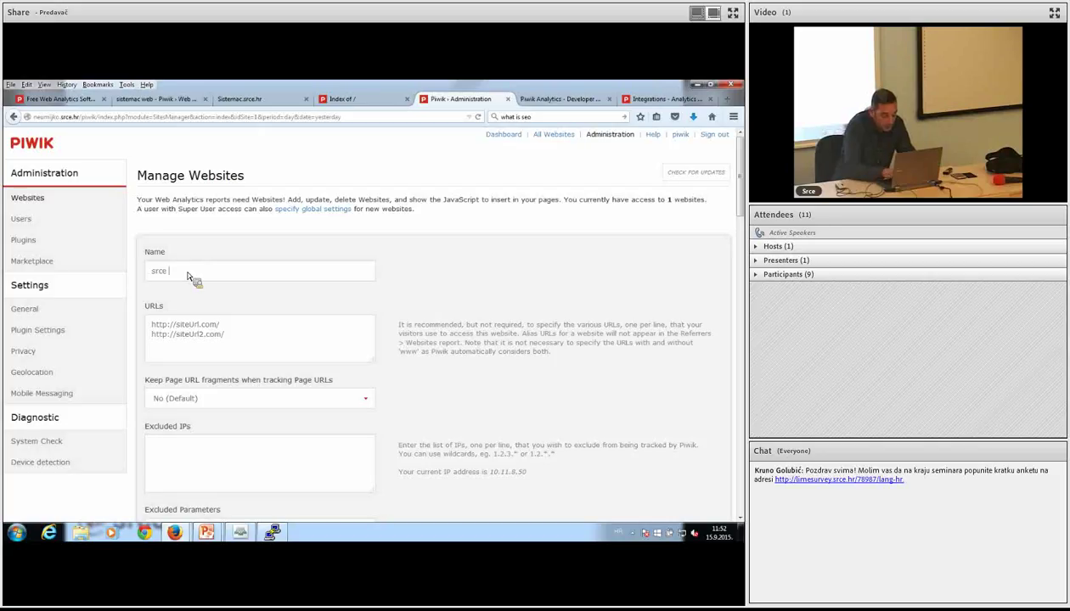
text(lavni web)
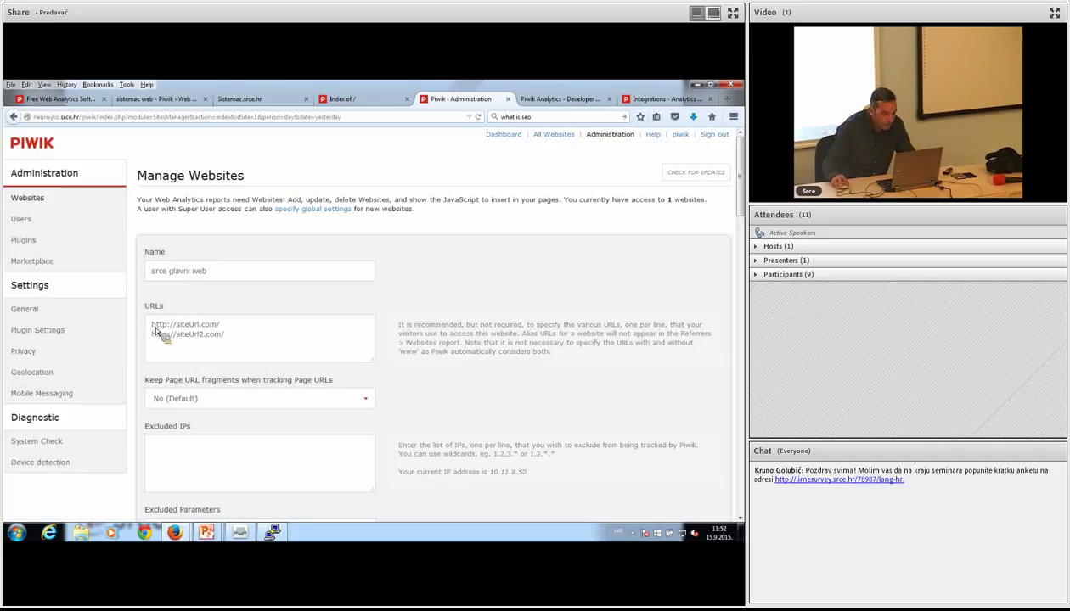
drag(176, 324, 220, 325)
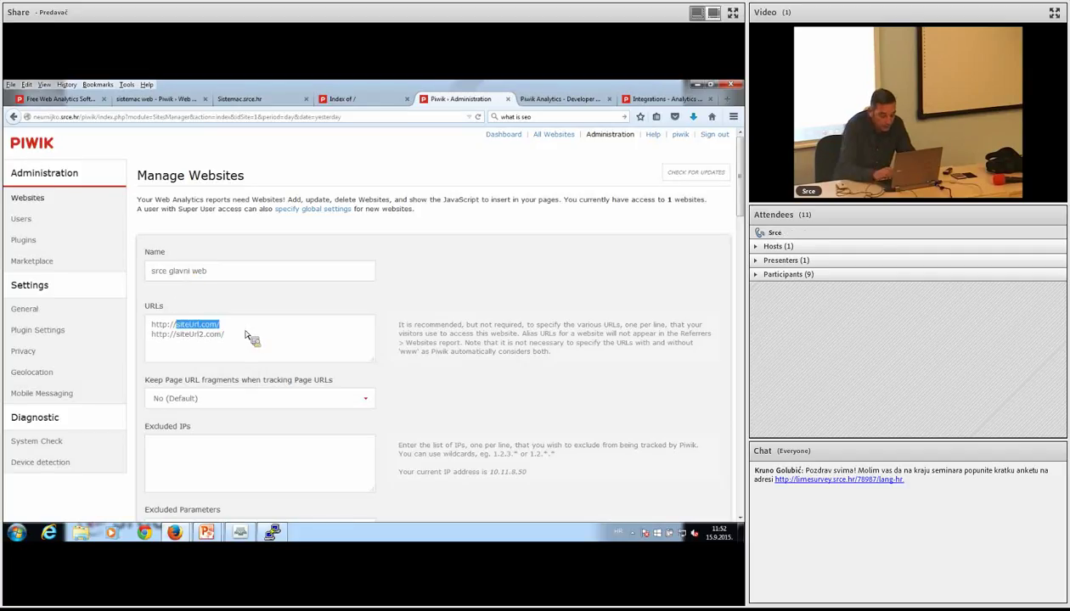
text(www.srce.hr)
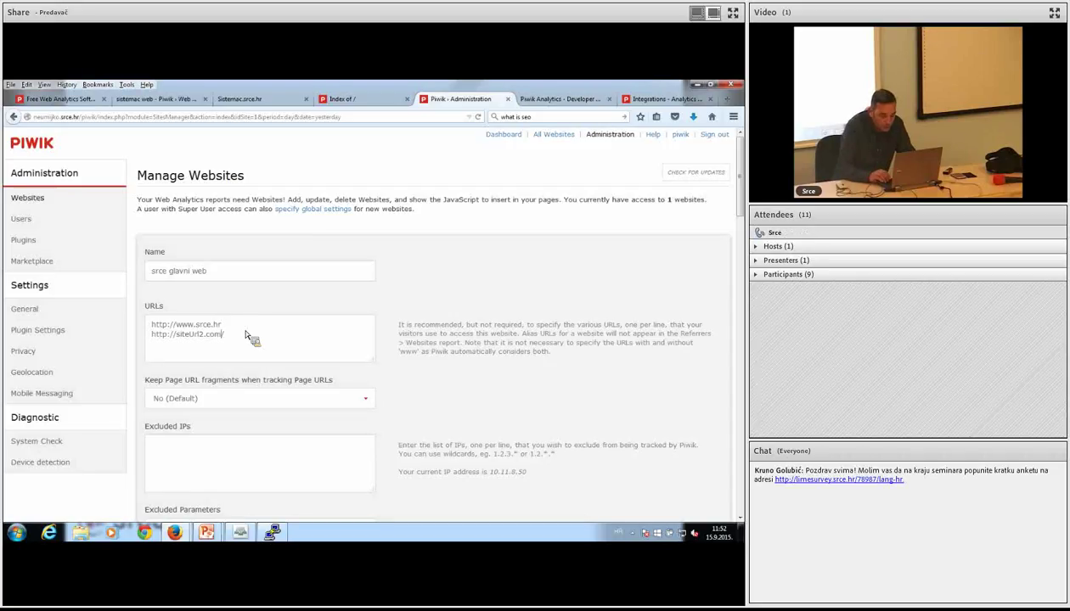
key(BackSpace)
key(BackSpace)
key(BackSpace)
key(BackSpace)
key(BackSpace)
key(BackSpace)
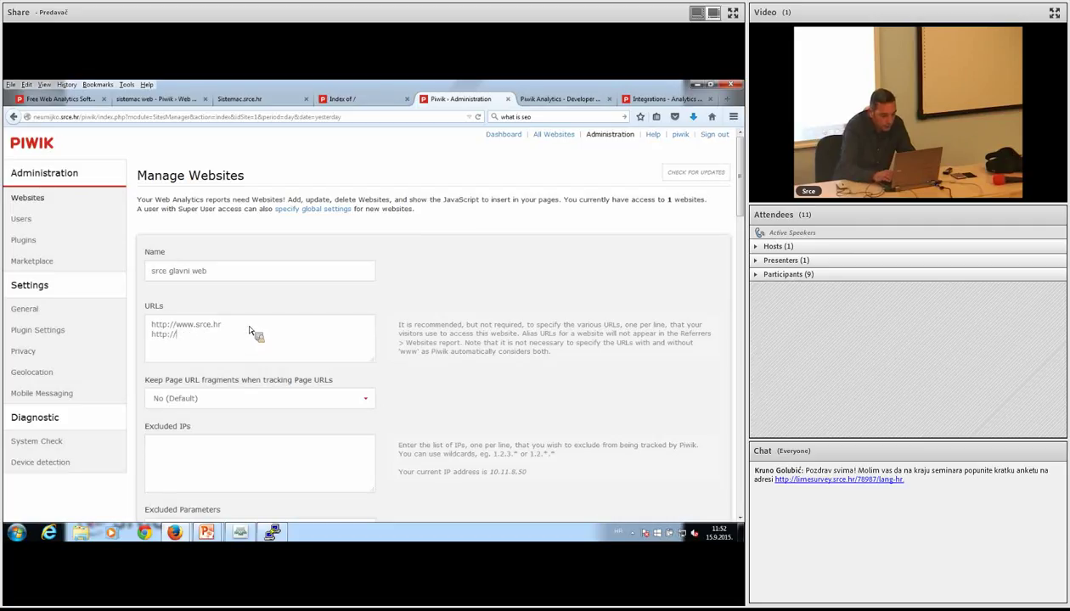
text(www.srce)
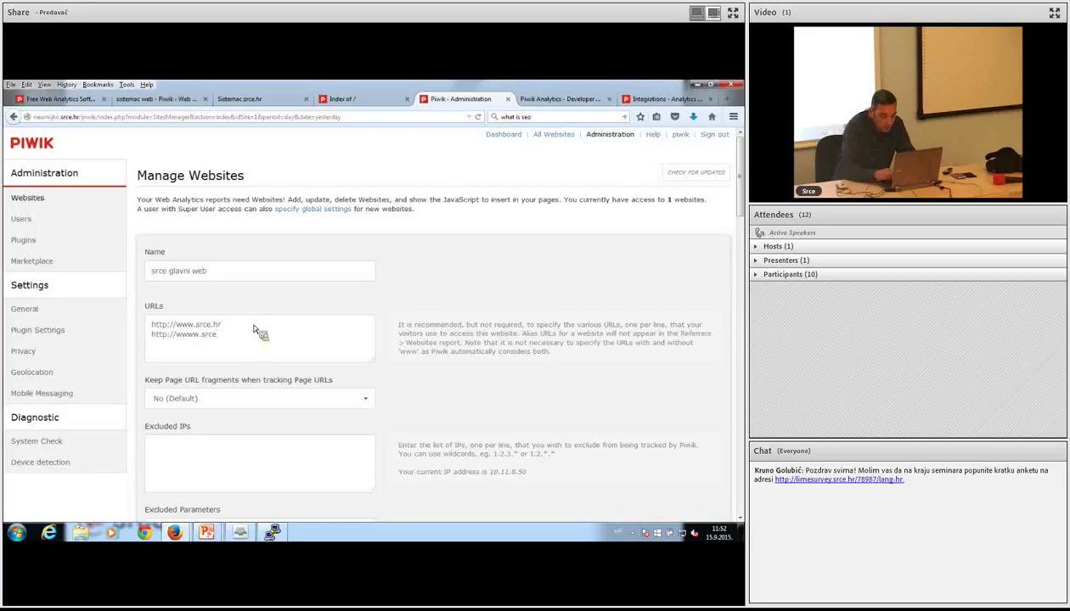
text(.unizg.hr)
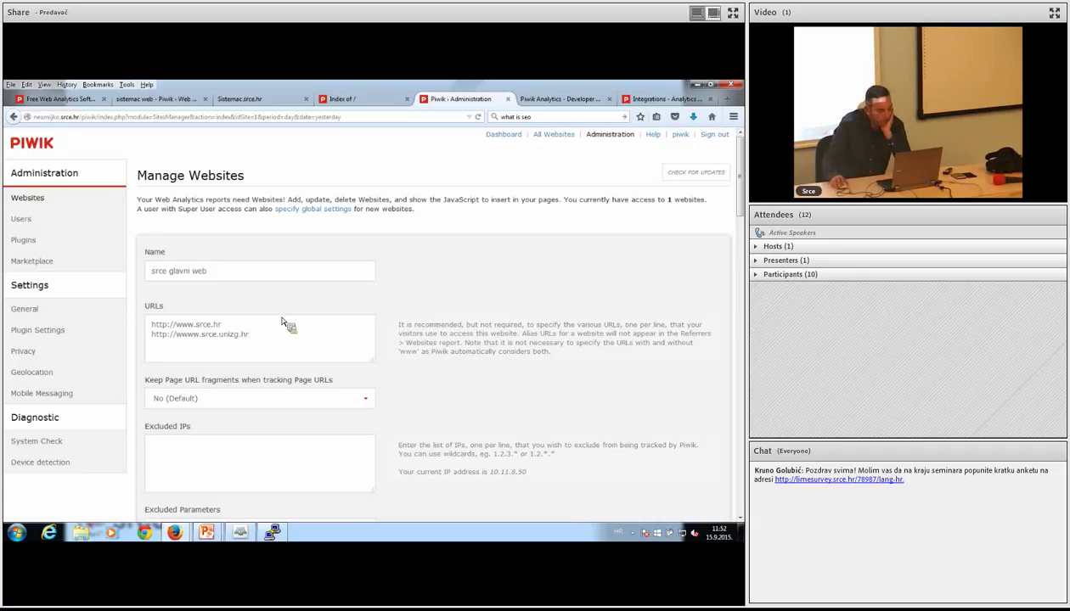
- Set the new website's currency to Croatian kuna (kn) and save the website
scroll(276, 321, down, 2)
scroll(284, 319, down, 2)
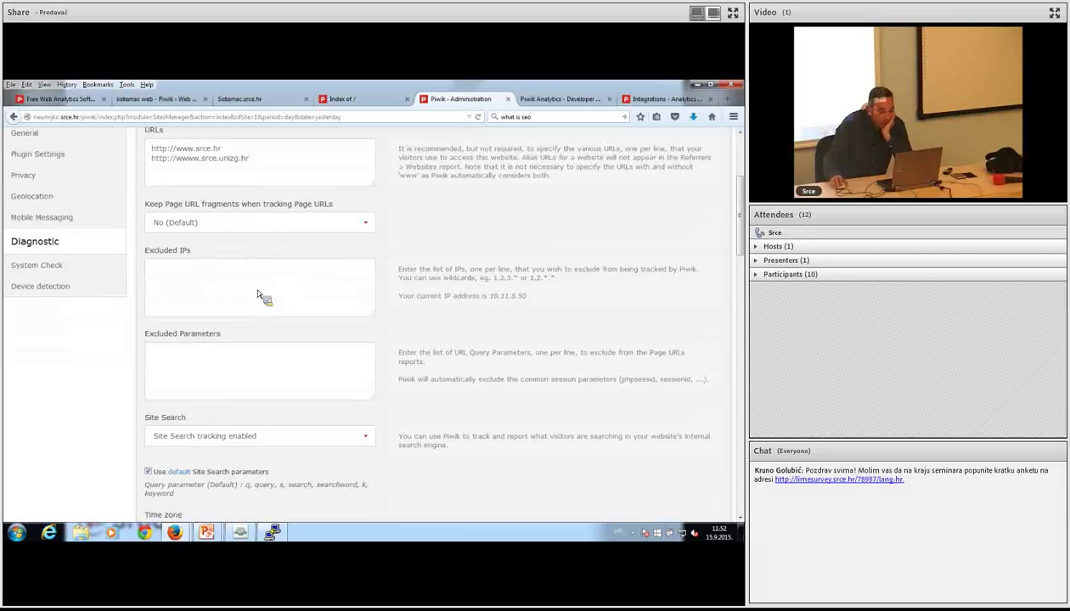
scroll(274, 284, down, 1)
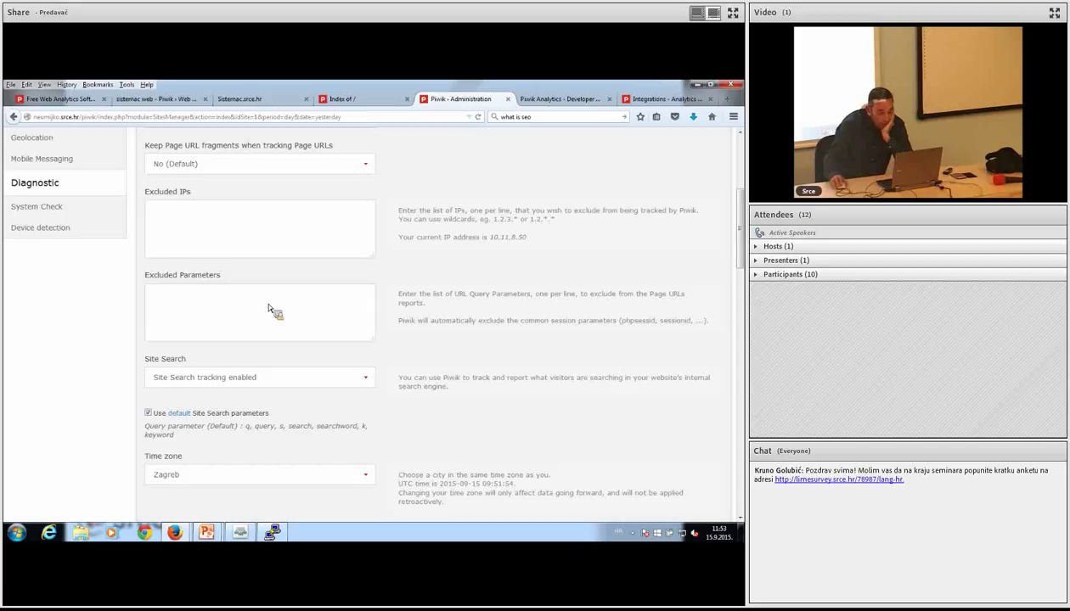
scroll(268, 309, down, 3)
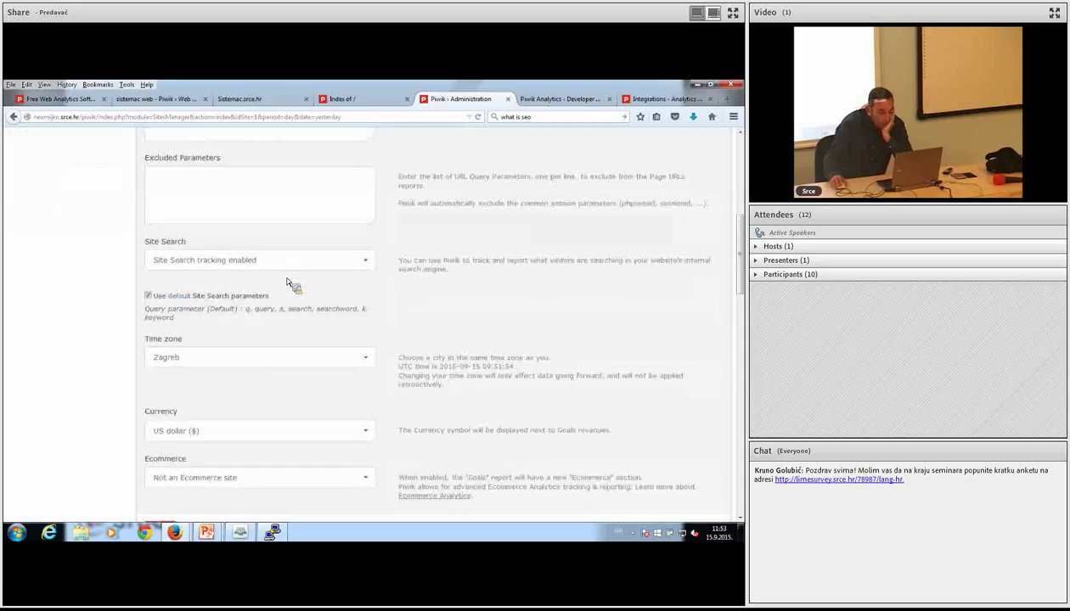
scroll(285, 285, down, 3)
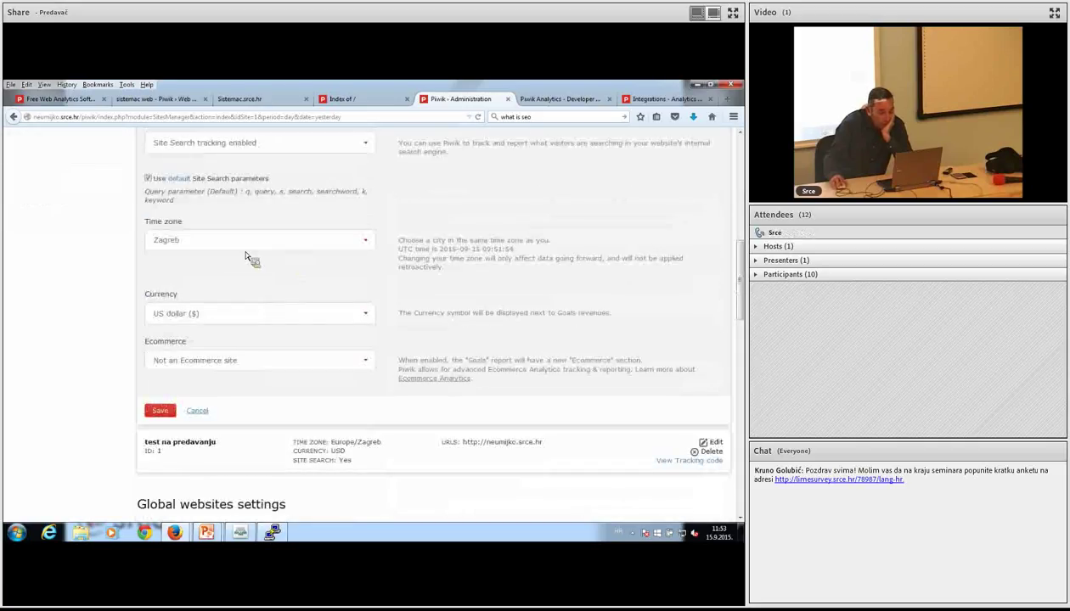
click(365, 313)
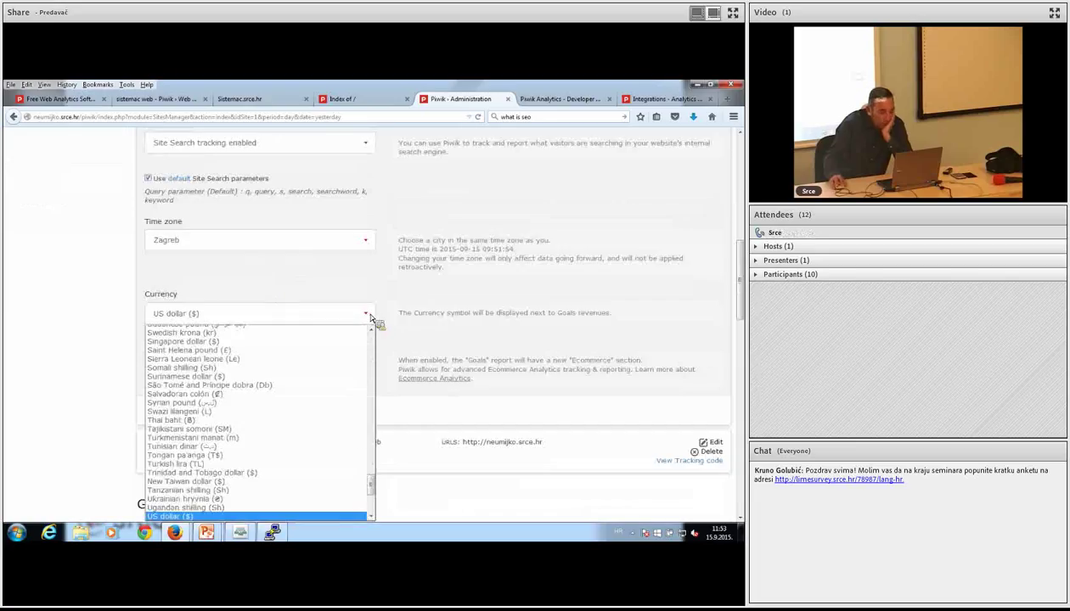
scroll(363, 340, up, 2)
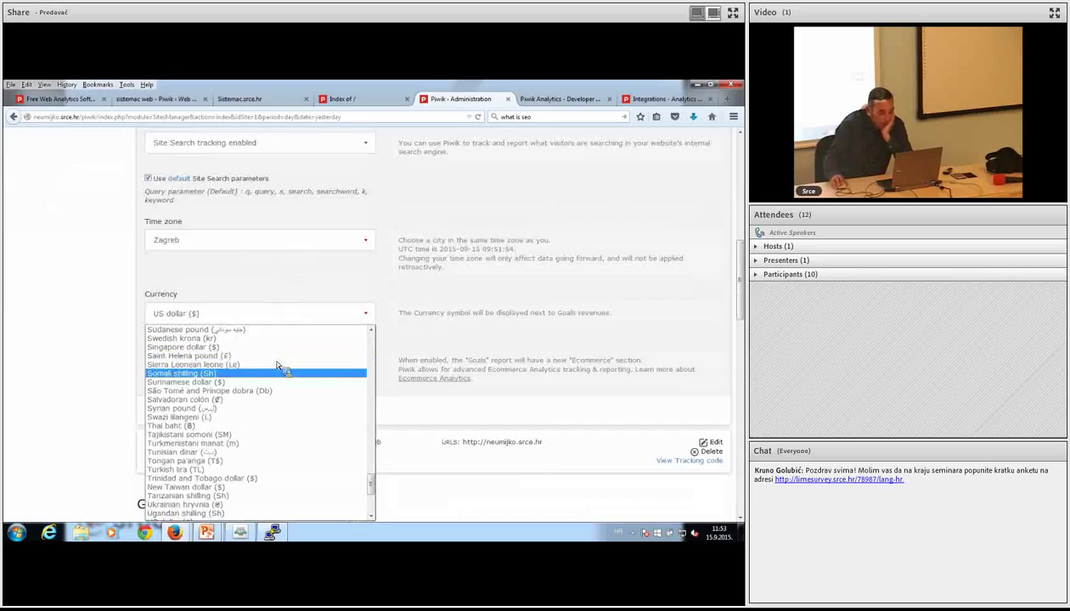
key(k)
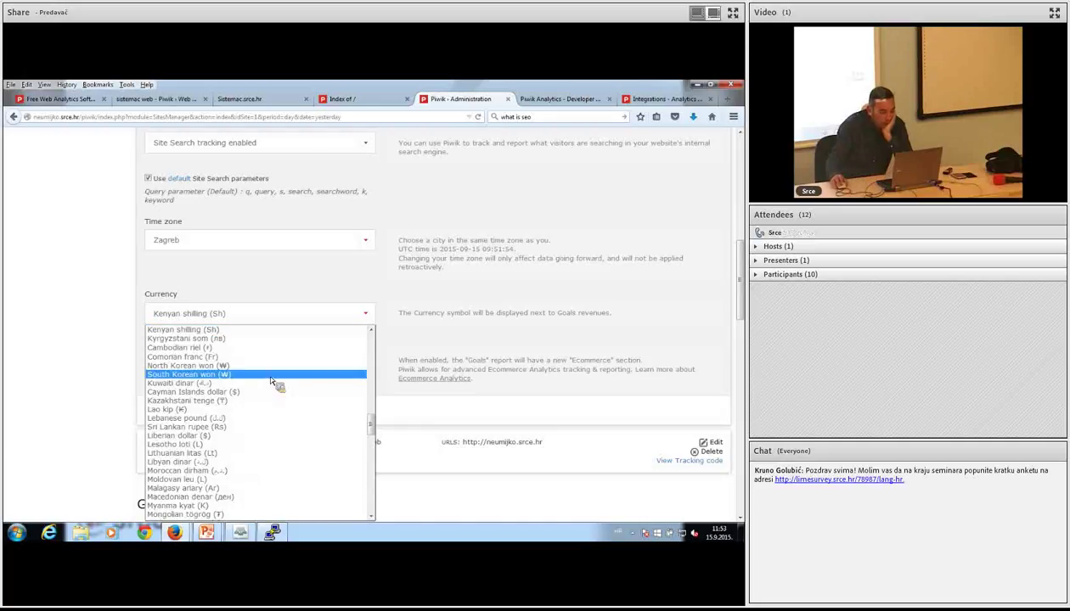
scroll(270, 396, down, 2)
scroll(270, 397, down, 12)
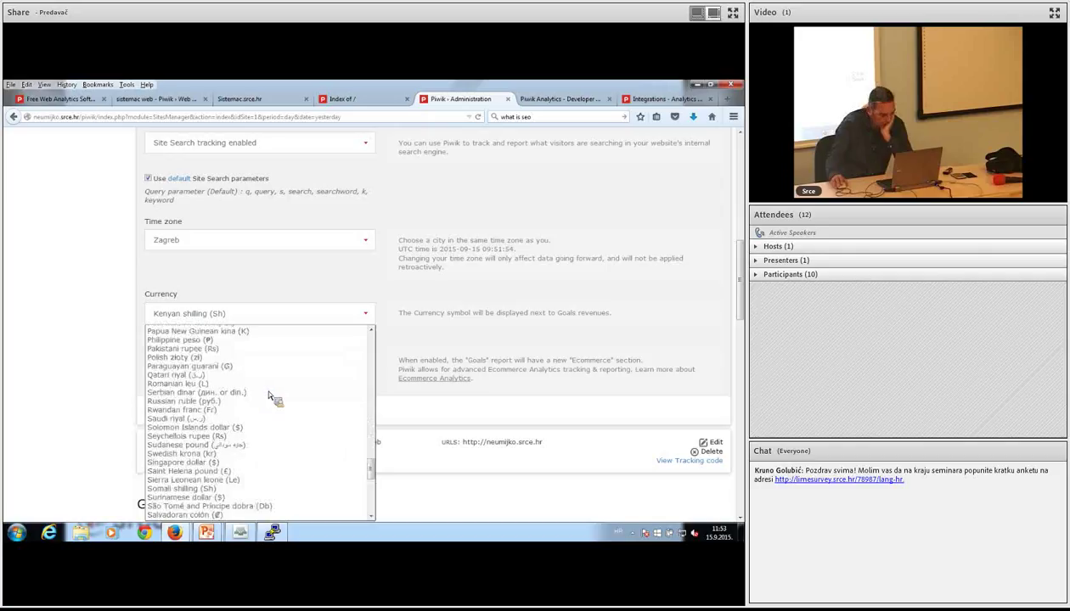
scroll(252, 399, up, 20)
scroll(251, 387, up, 10)
scroll(252, 383, up, 2)
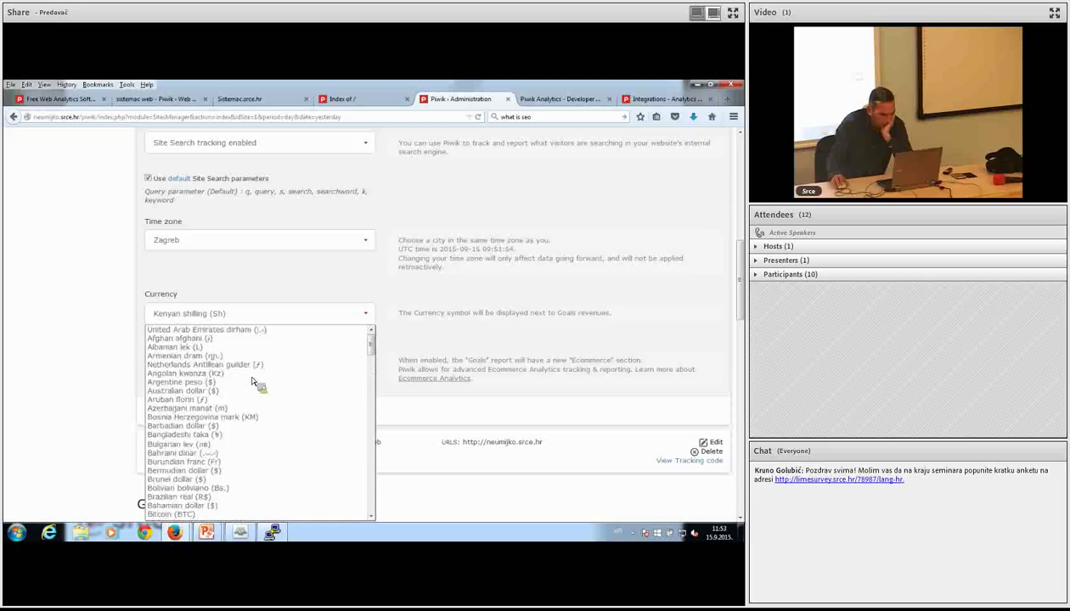
scroll(248, 446, down, 4)
scroll(250, 459, down, 2)
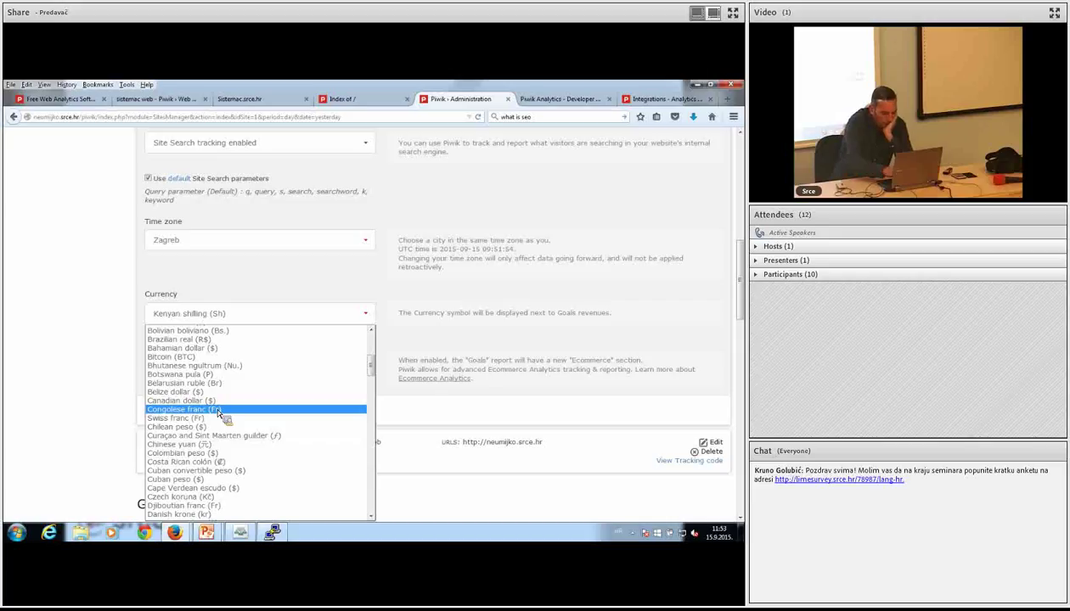
key(h)
scroll(255, 416, down, 3)
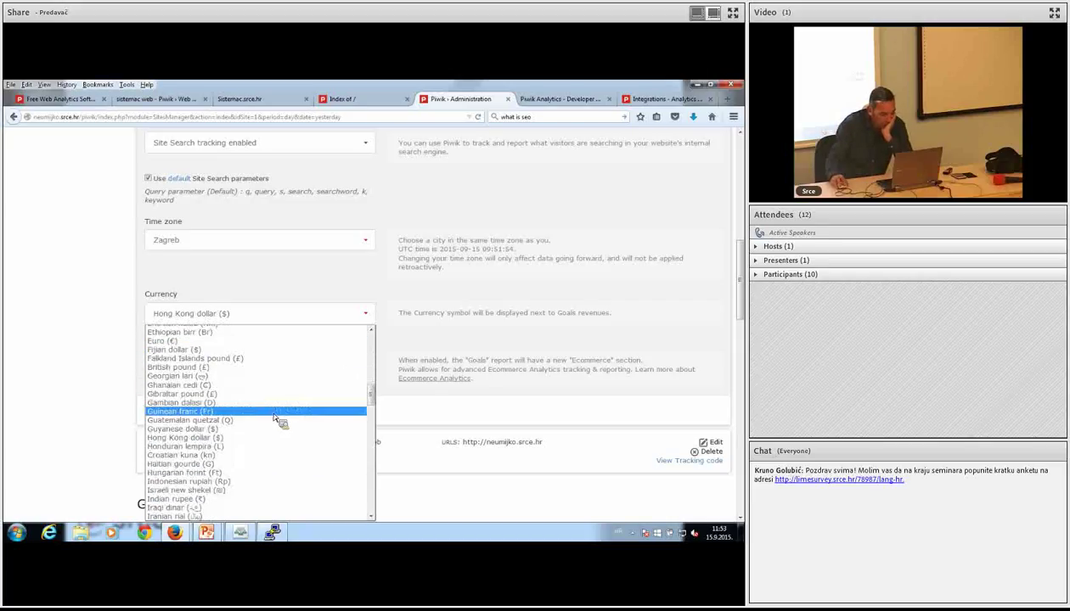
click(191, 457)
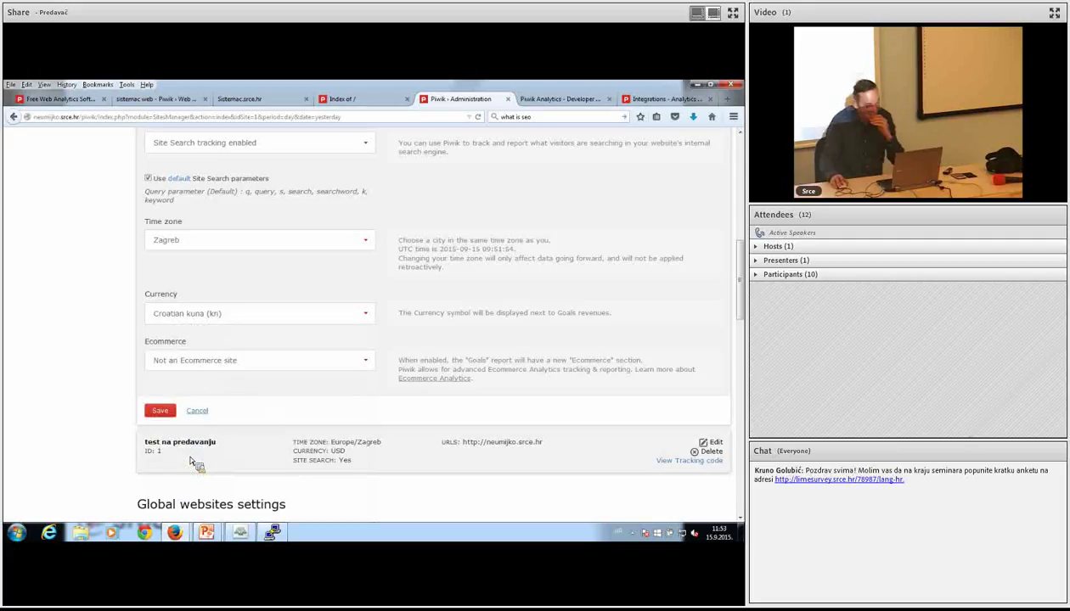
click(161, 413)
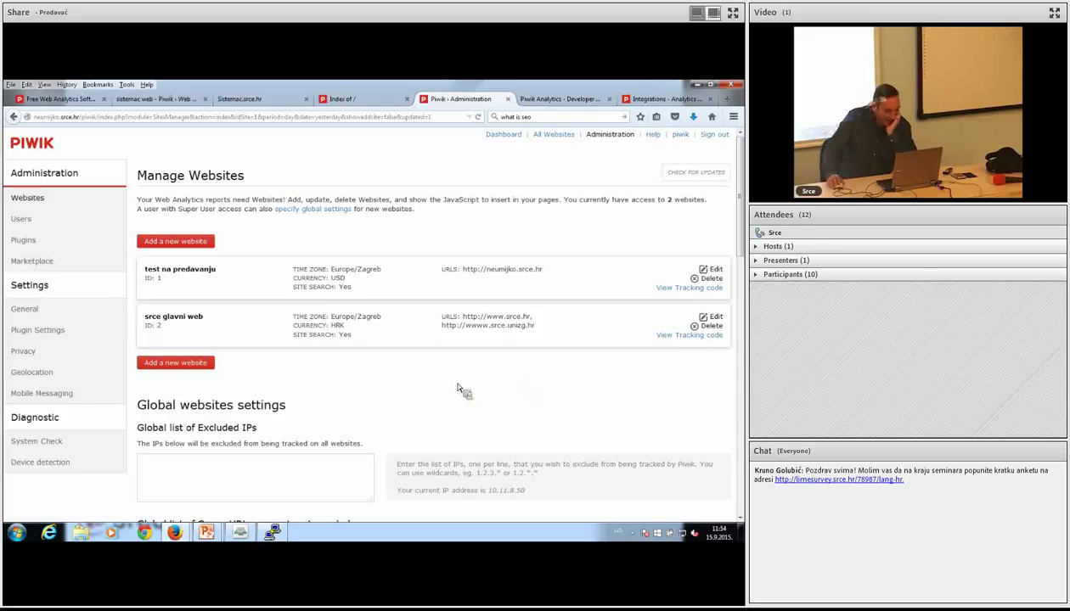
- Switch to the PowerPoint slide show and end it at the "Dodavanje GeoIP baze" slide
mouse_move(206, 532)
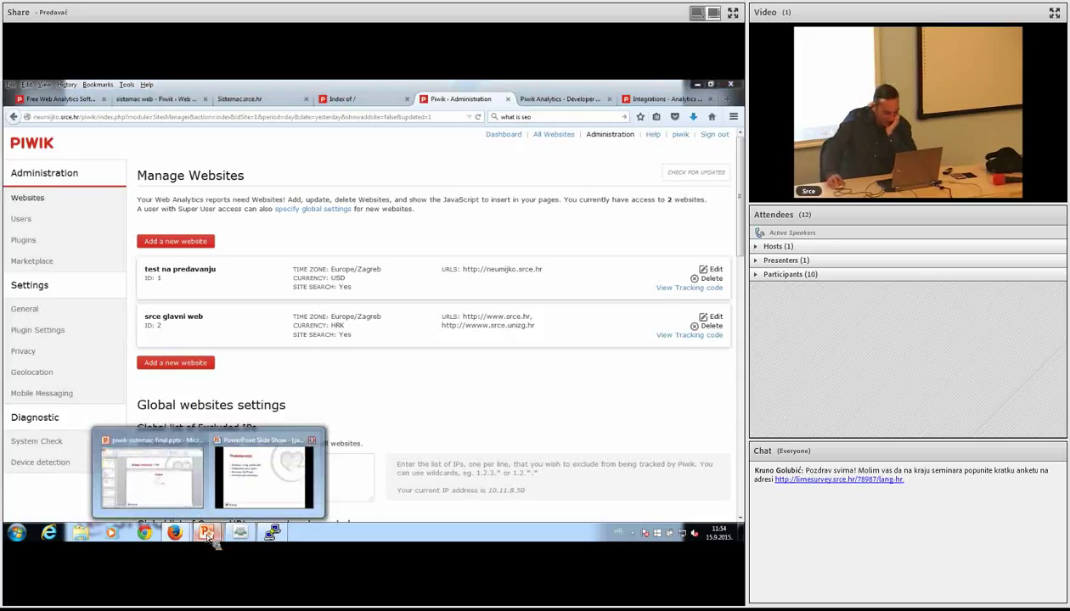
mouse_move(261, 468)
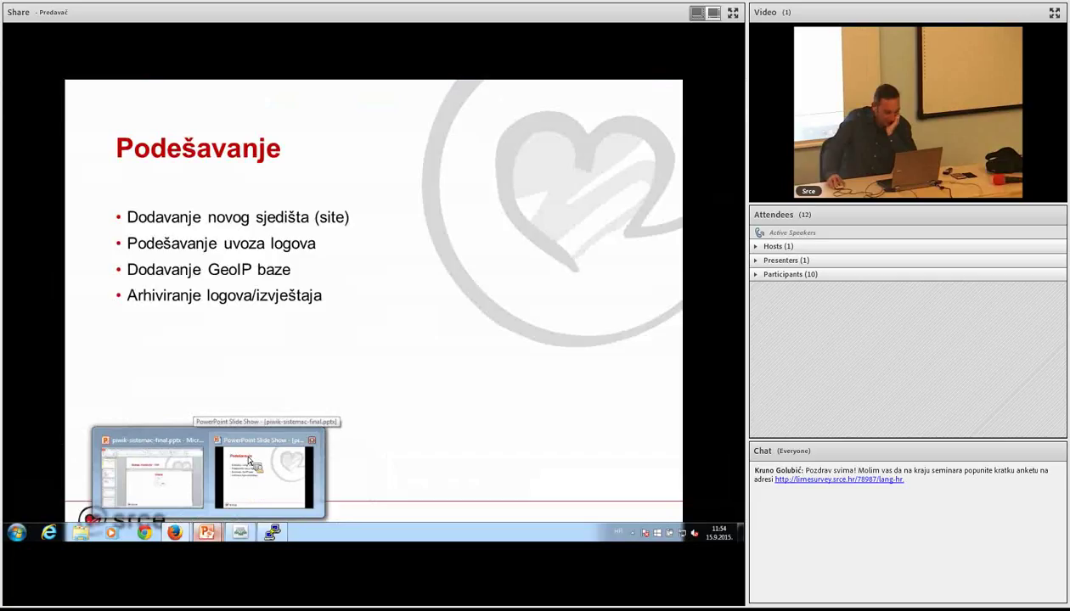
click(256, 469)
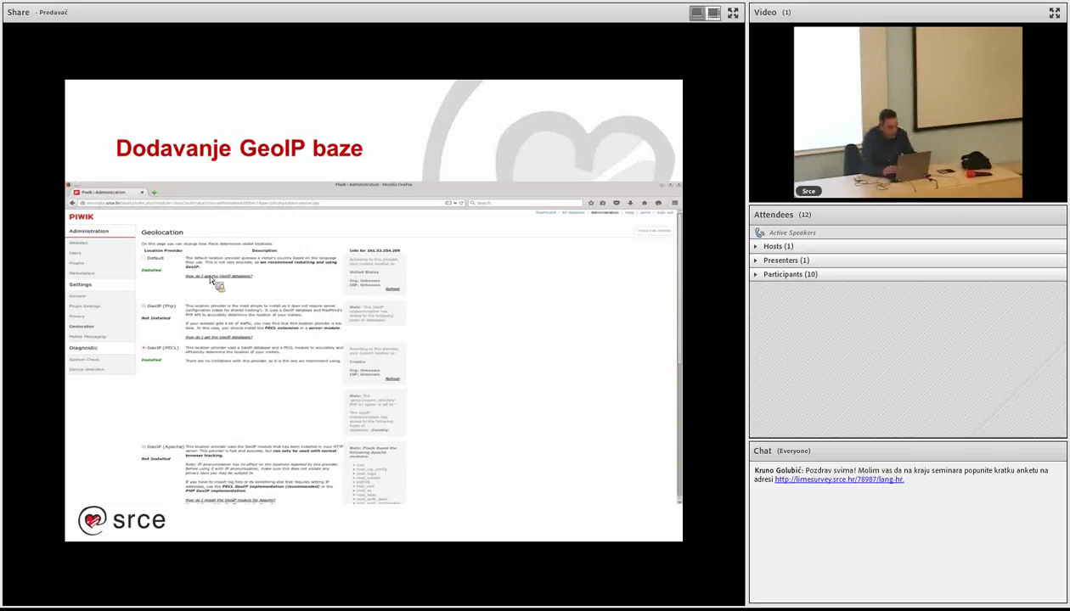
key(Escape)
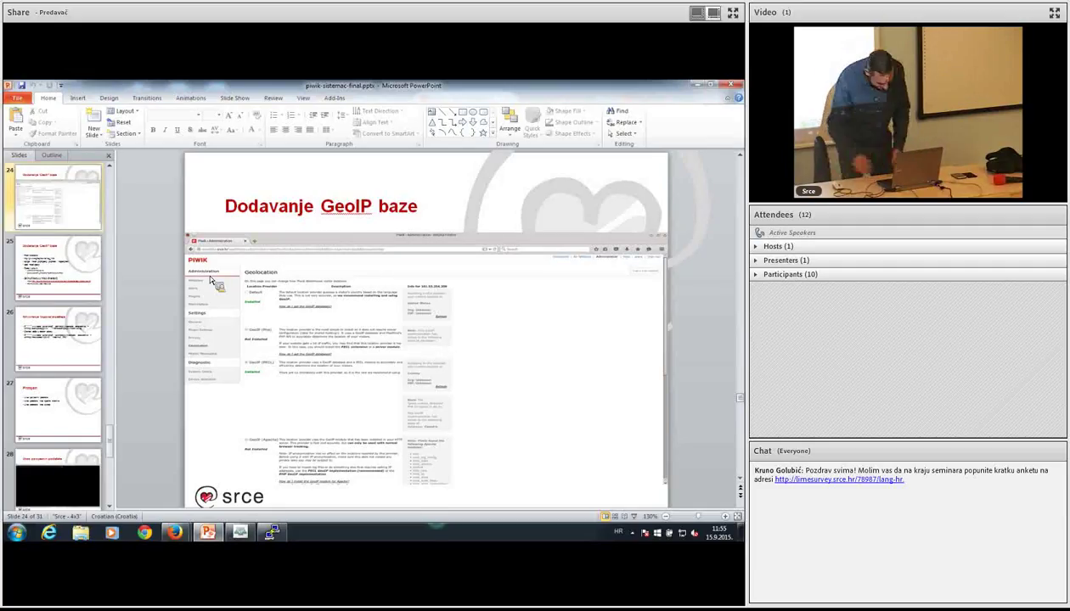
- Restart the slide show from the first slide and advance to the "Dodavanje GeoIP baze" slide showing the Piwik Geolocation page
key(F5)
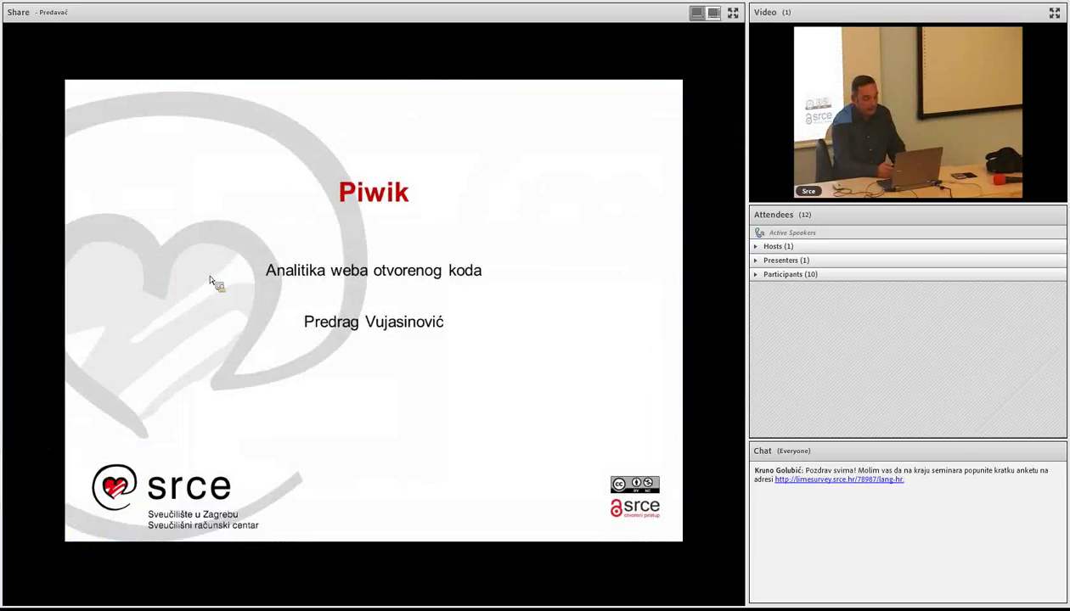
key(Right)
key(Right)
key(Right)
key(Right)
key(Right)
key(Right)
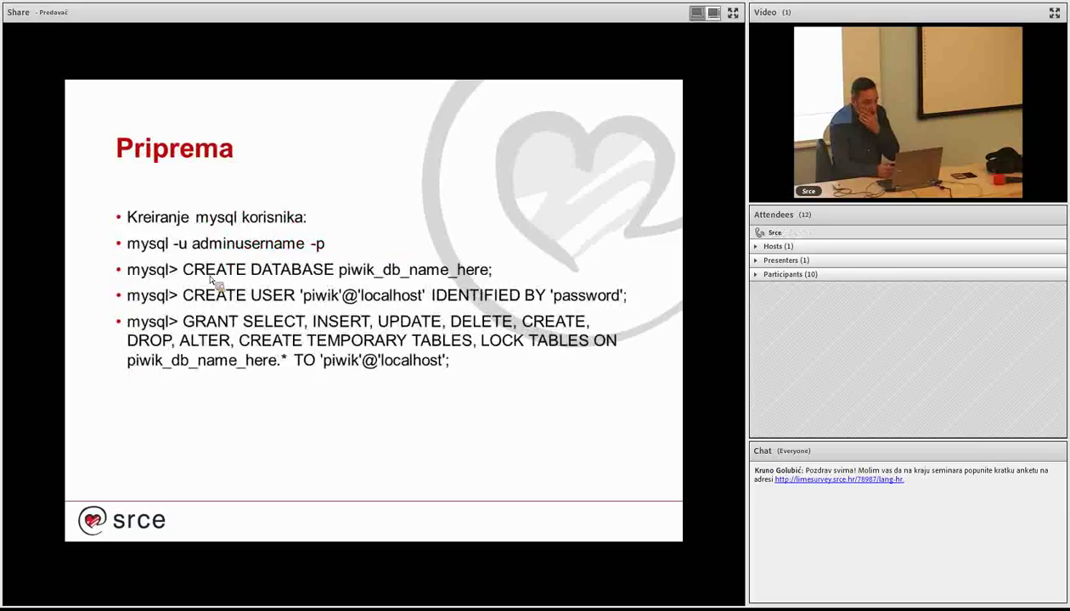
key(Left)
key(Left)
key(Left)
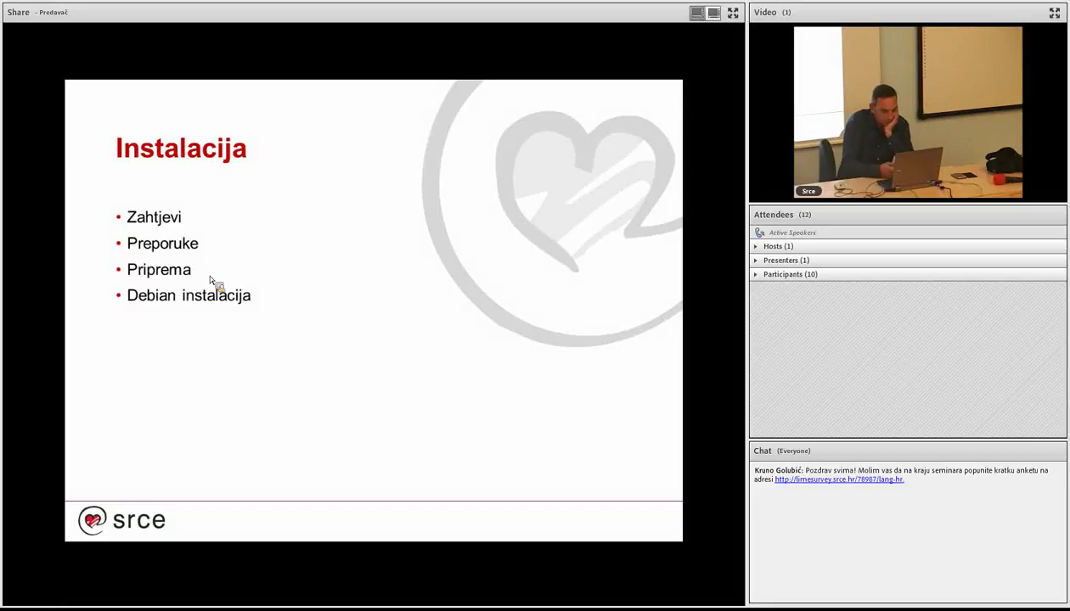
key(Right)
key(Right)
key(Right)
key(Right)
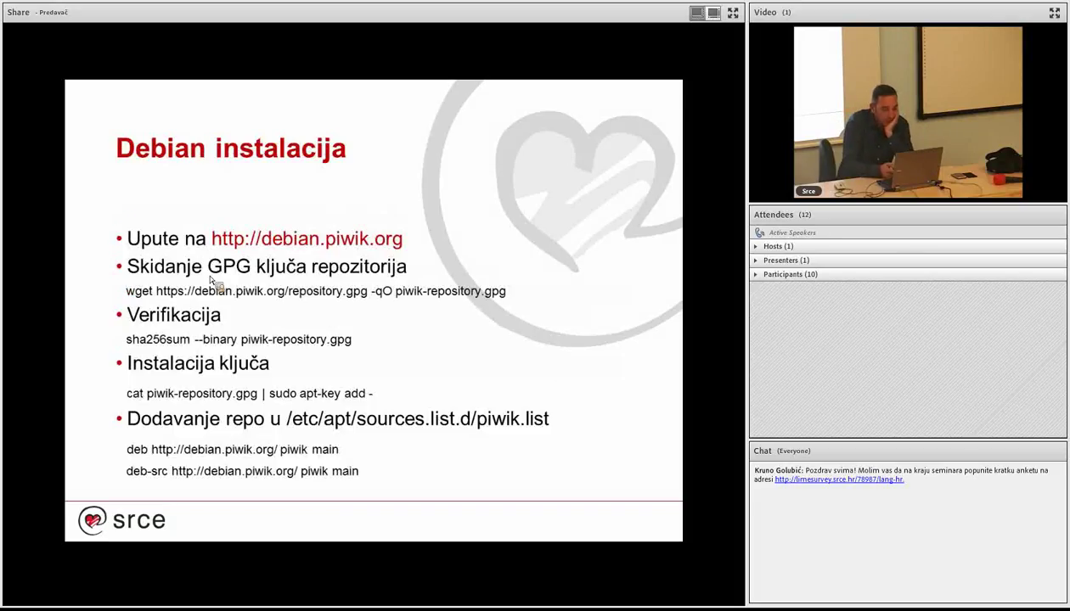
key(Right)
key(Right)
key(Right)
key(Right)
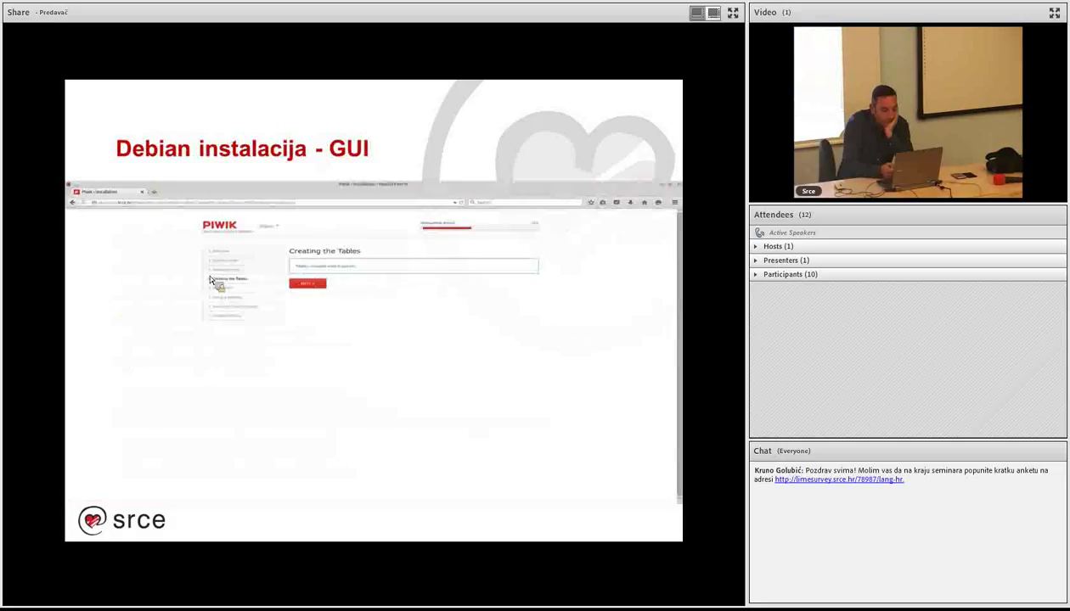
key(Right)
key(Right)
key(Right)
key(Right)
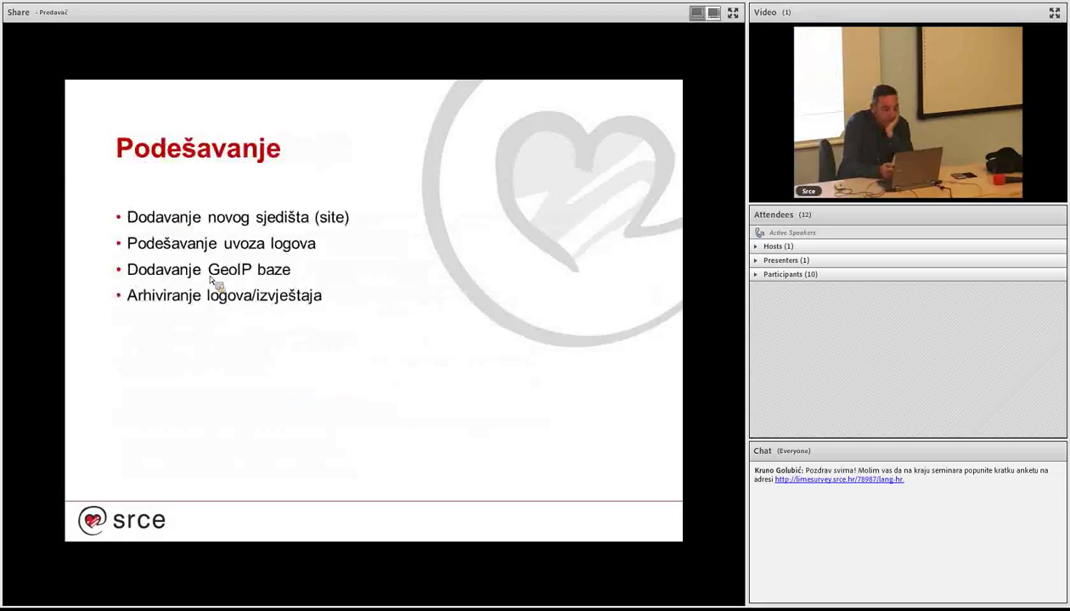
key(Right)
key(Right)
key(Right)
key(Right)
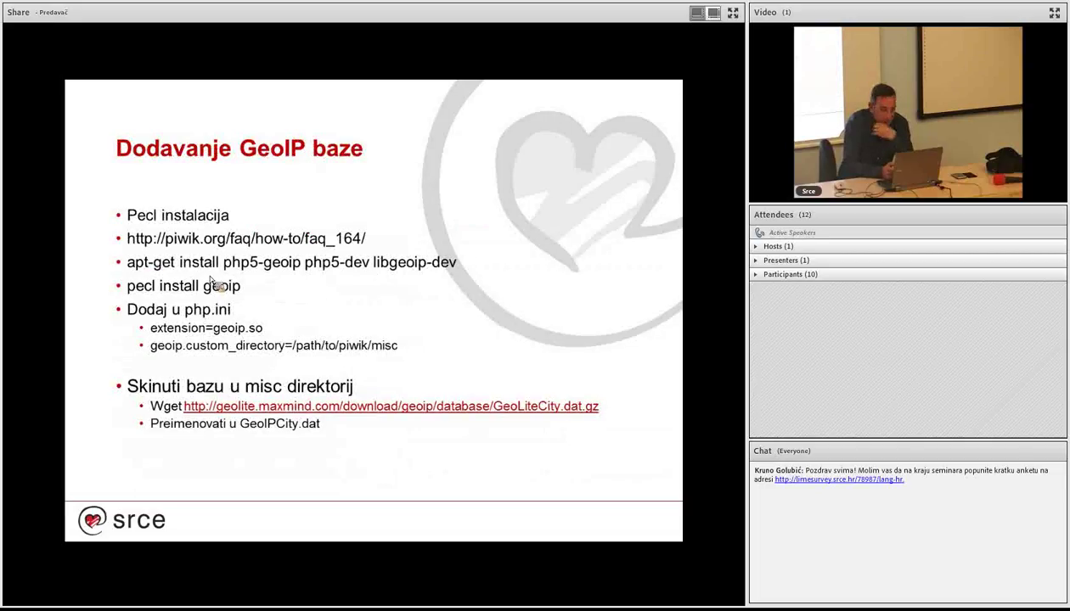
key(Right)
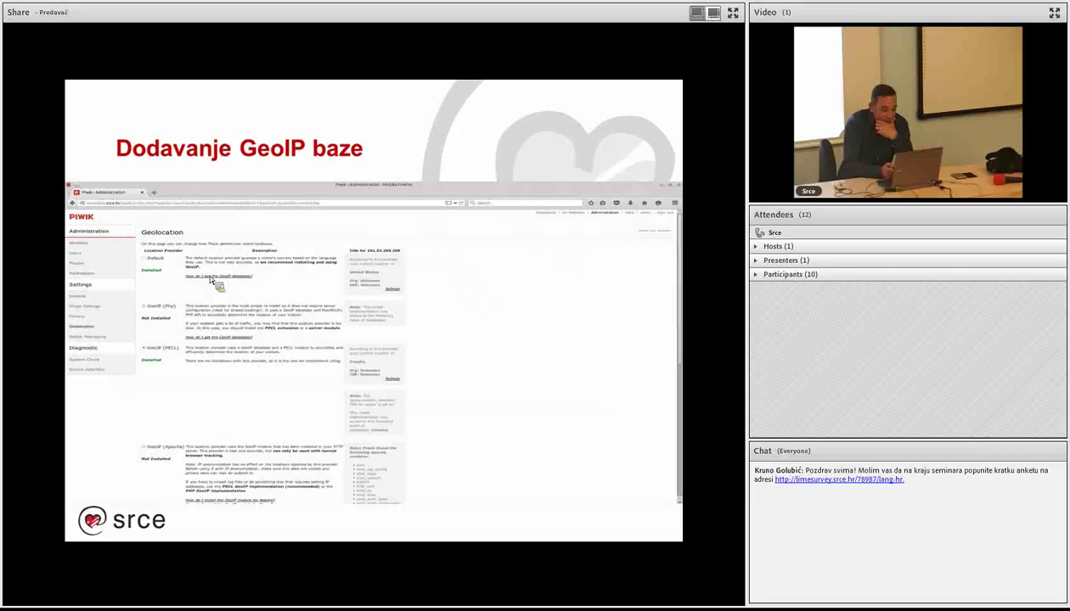
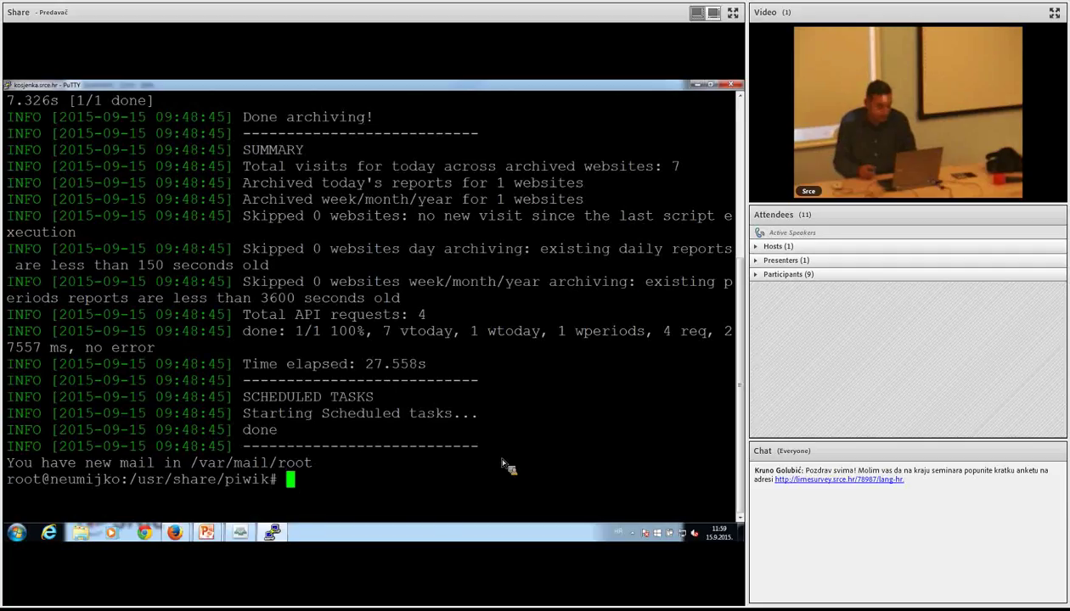
- Check the "Dodavanje GeoIP baze" instructions in the slide show and return to the PuTTY terminal
key(alt+Tab)
key(alt+Tab)
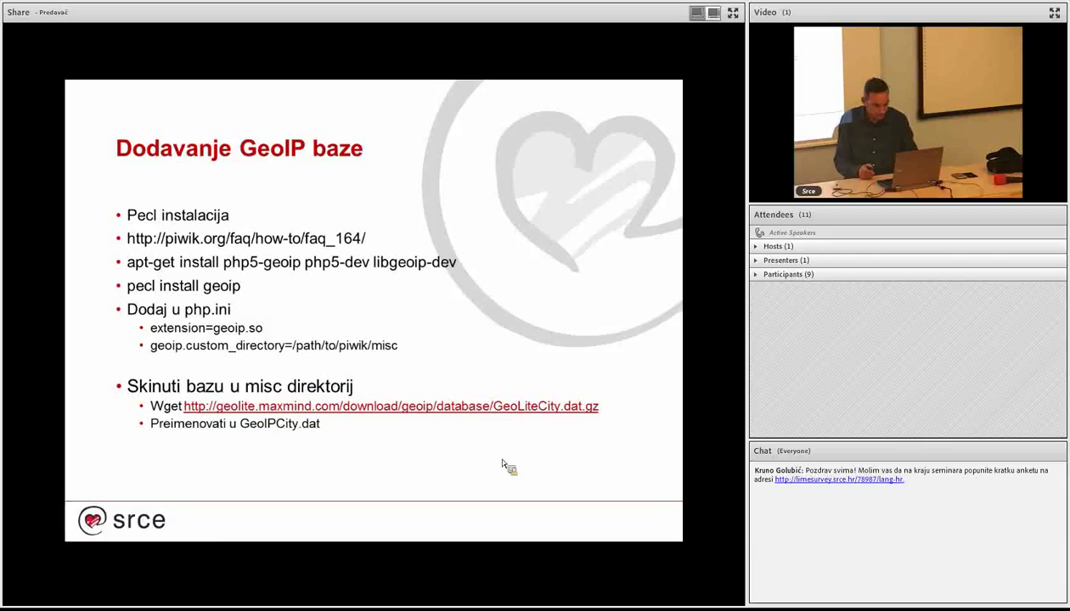
key(alt+Tab)
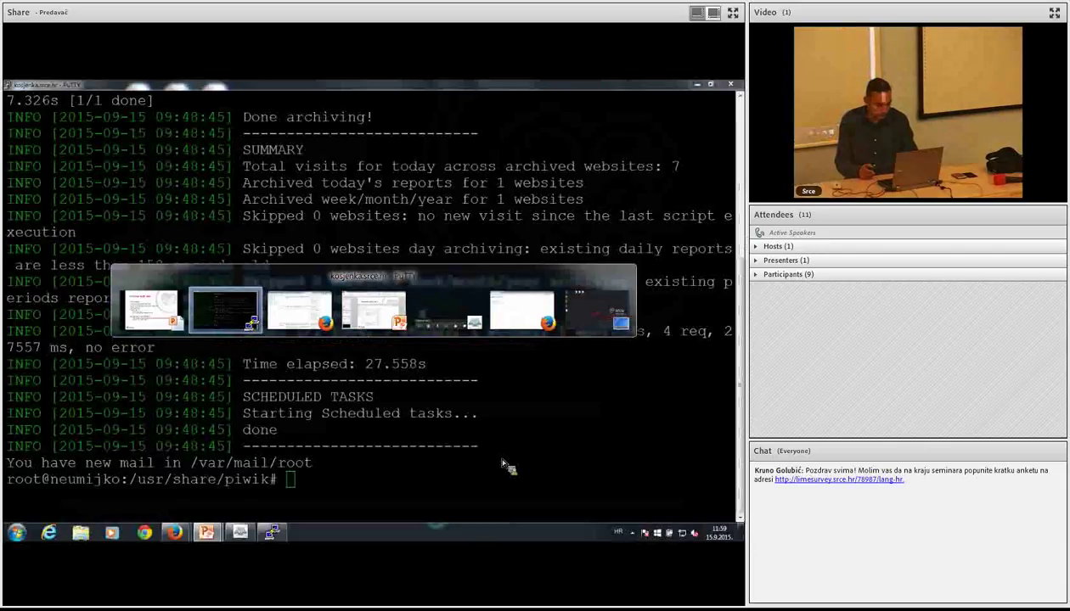
key(alt+Tab)
key(alt+Tab)
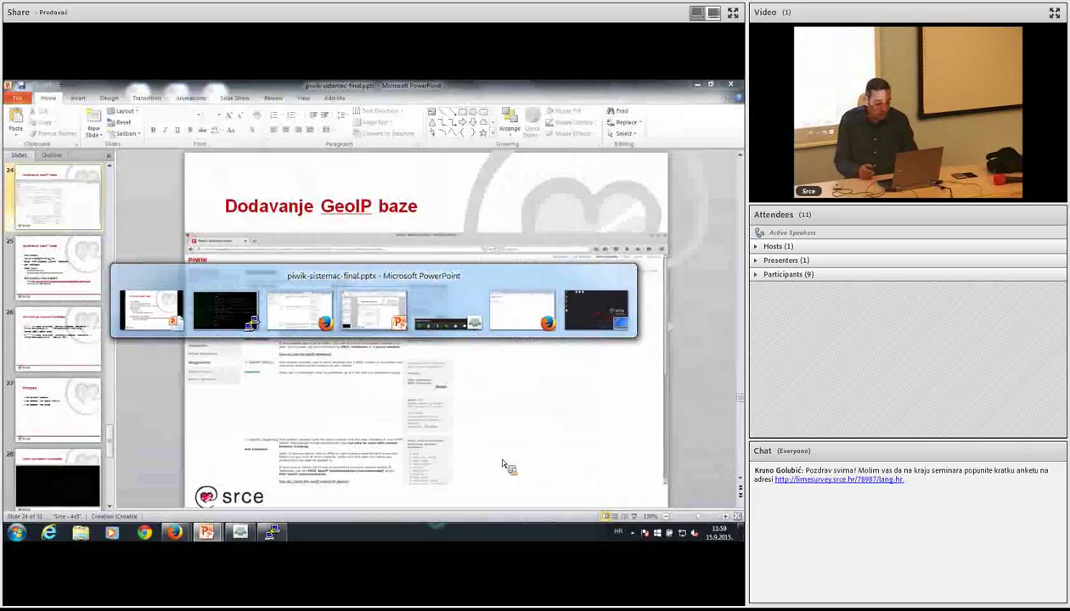
key(alt+Tab)
key(alt+Tab)
key(alt+Tab)
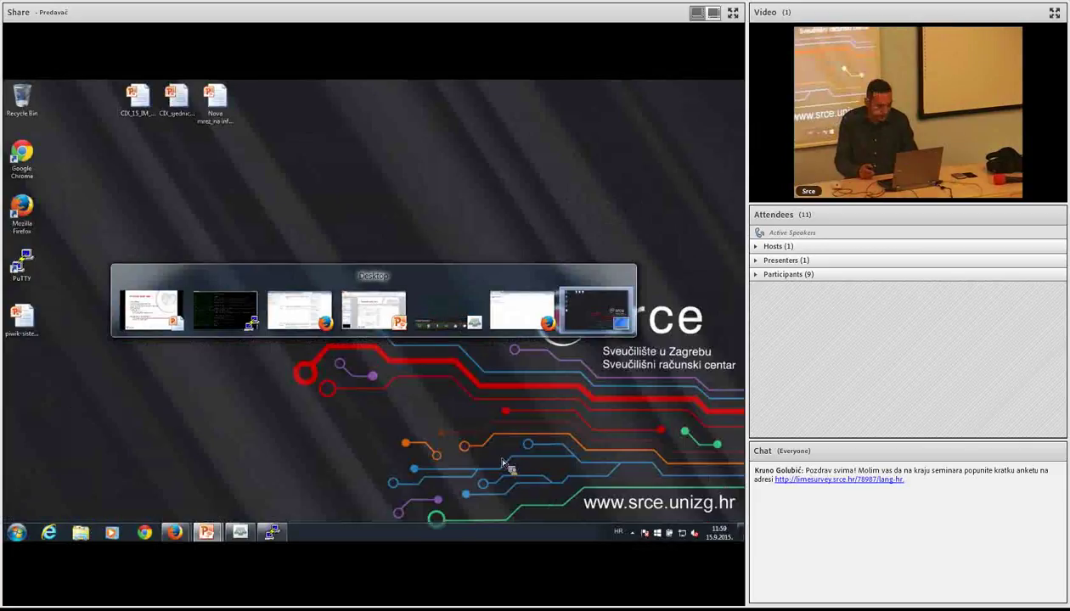
key(alt+Tab)
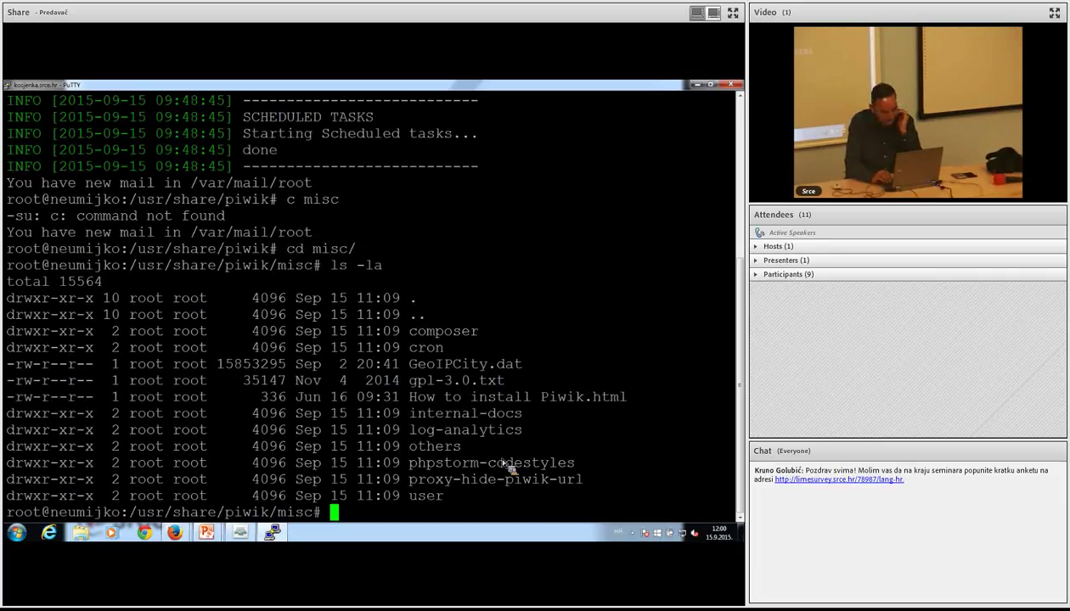
- Find the last php.ini command in the shell history and run it to open /etc/php5/apache2/php.ini in vim
key(ctrl+r)
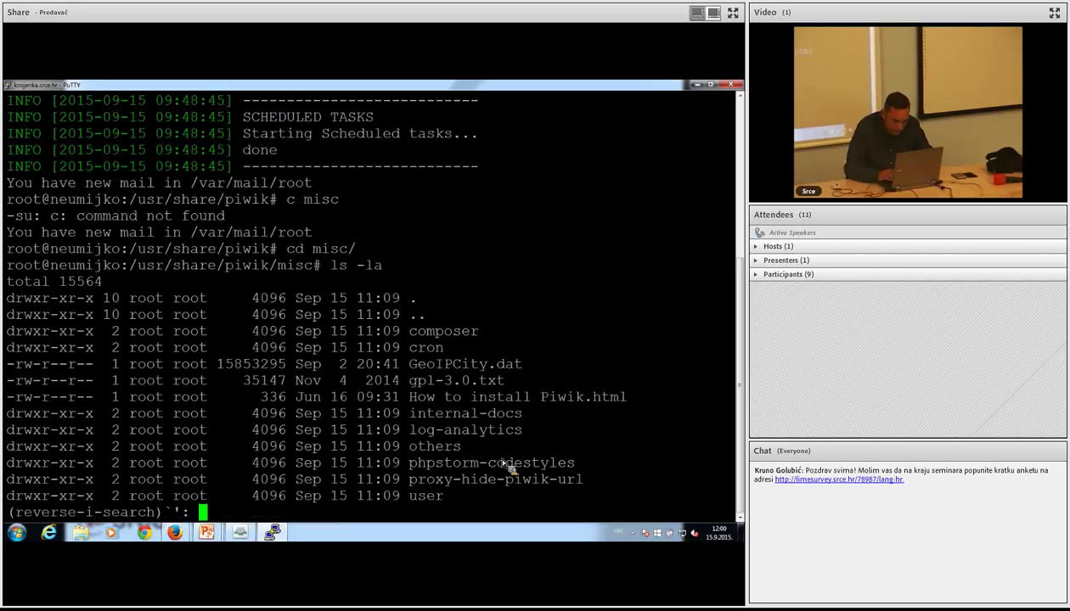
text(php.ini)
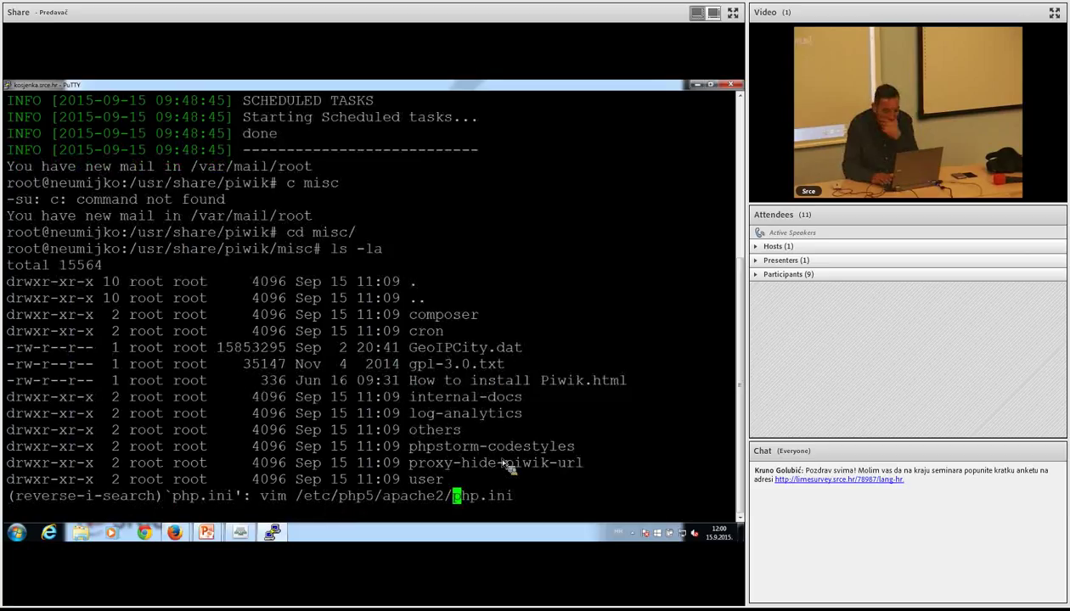
key(Return)
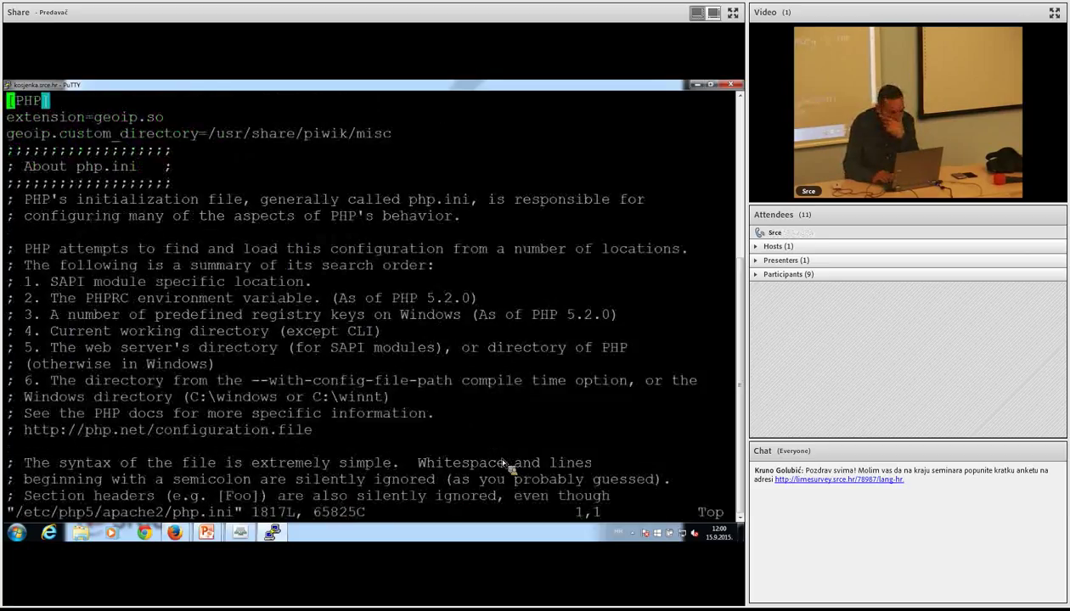
- Highlight the extension=geoip.so and geoip.custom_directory=/usr/share/piwik/misc lines, and quit vim without saving
key(Down)
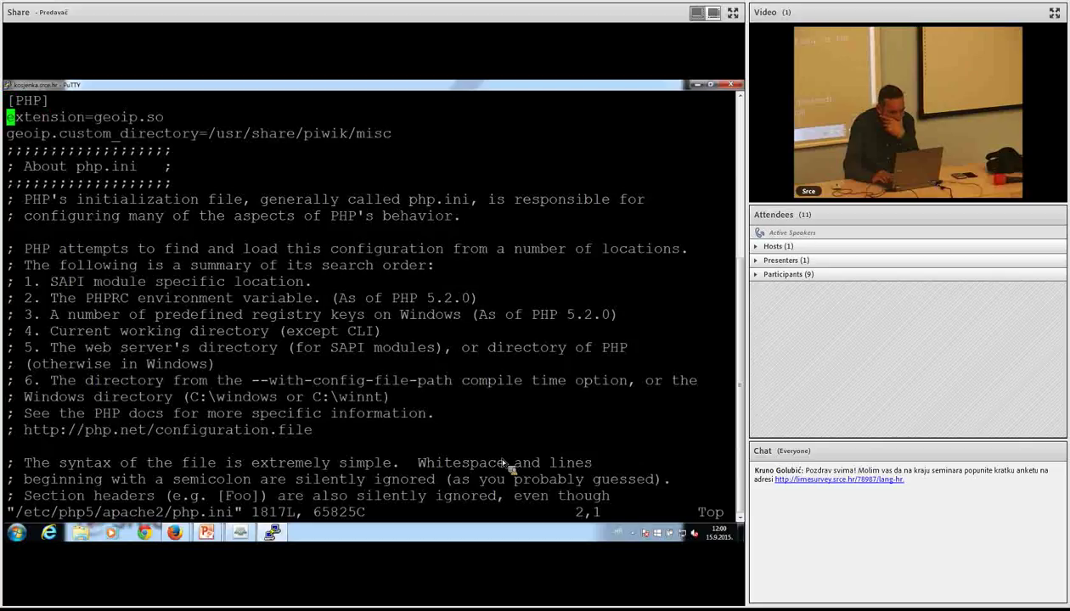
key(Down)
key(Up)
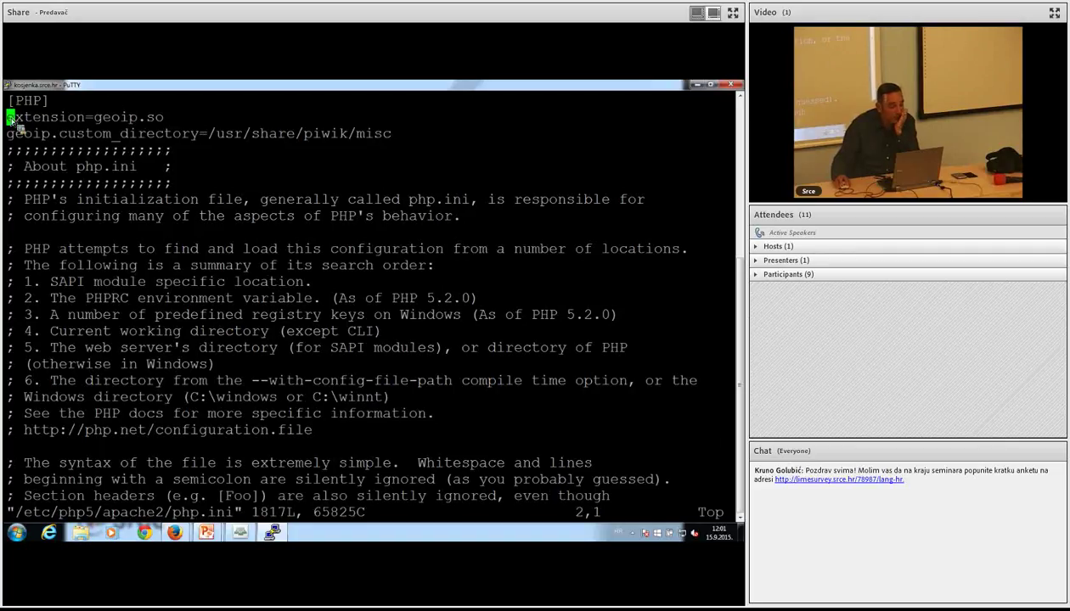
drag(17, 121, 393, 136)
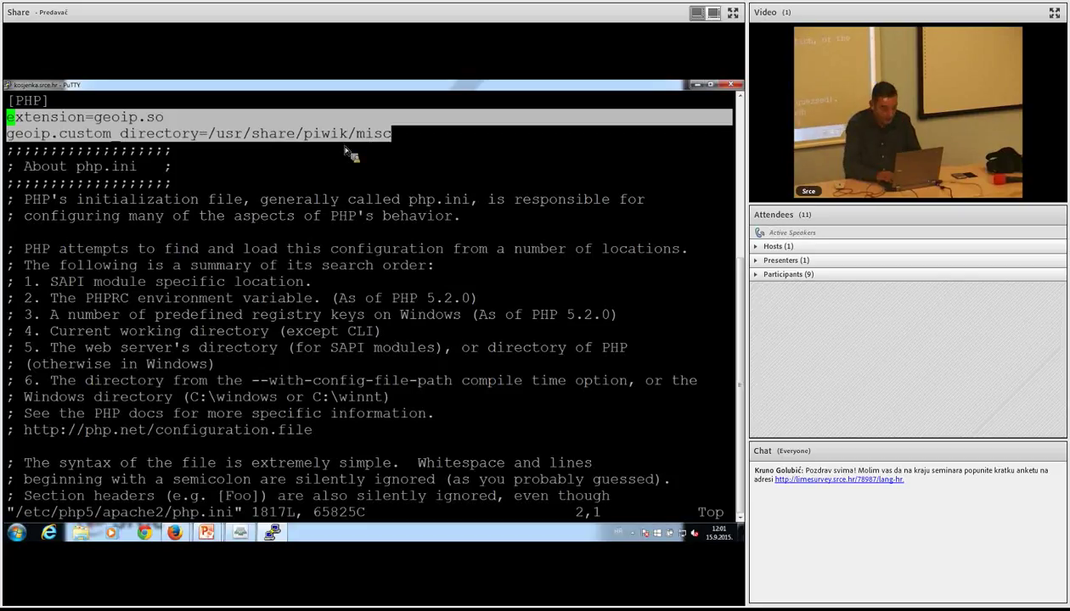
key(Escape)
text(:q!)
key(Return)
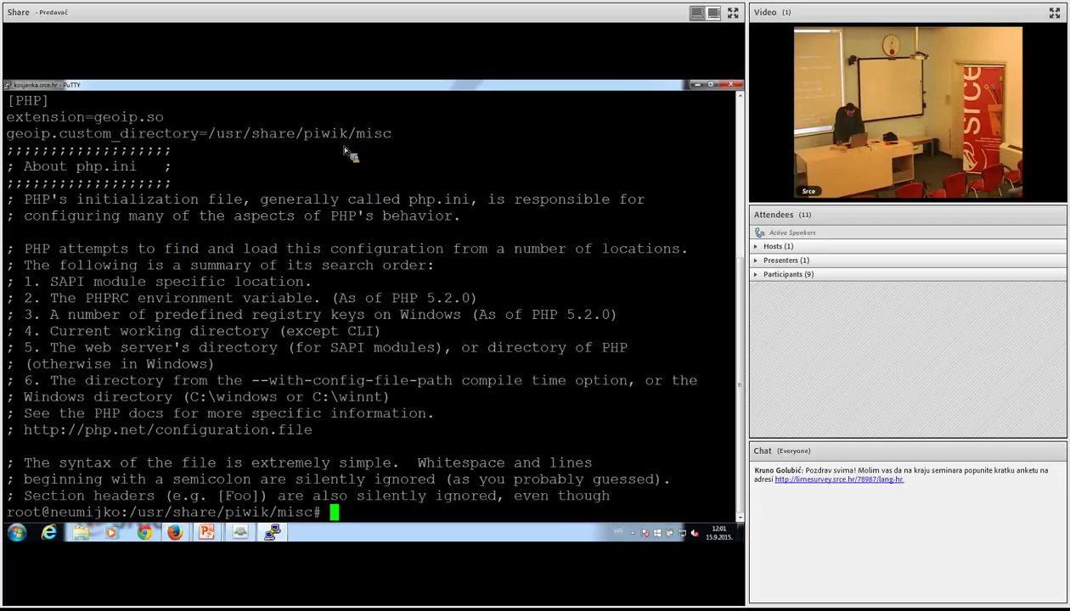
- Switch from the terminal to the PowerPoint slide show with the "Dodavanje GeoIP baze" installation instructions
key(alt+Tab)
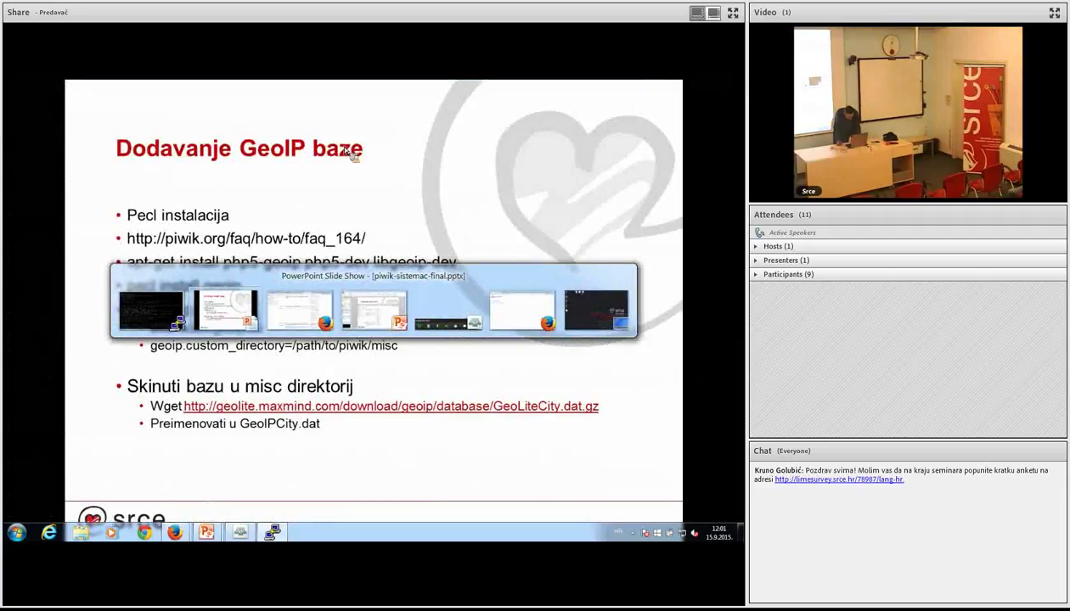
key(alt+Tab)
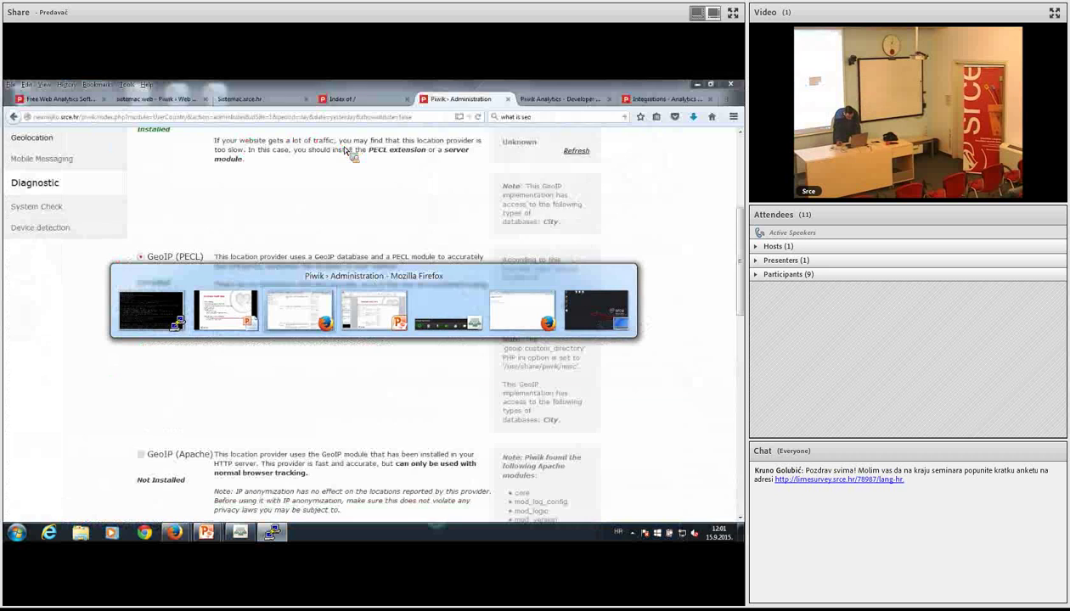
key(alt+Tab)
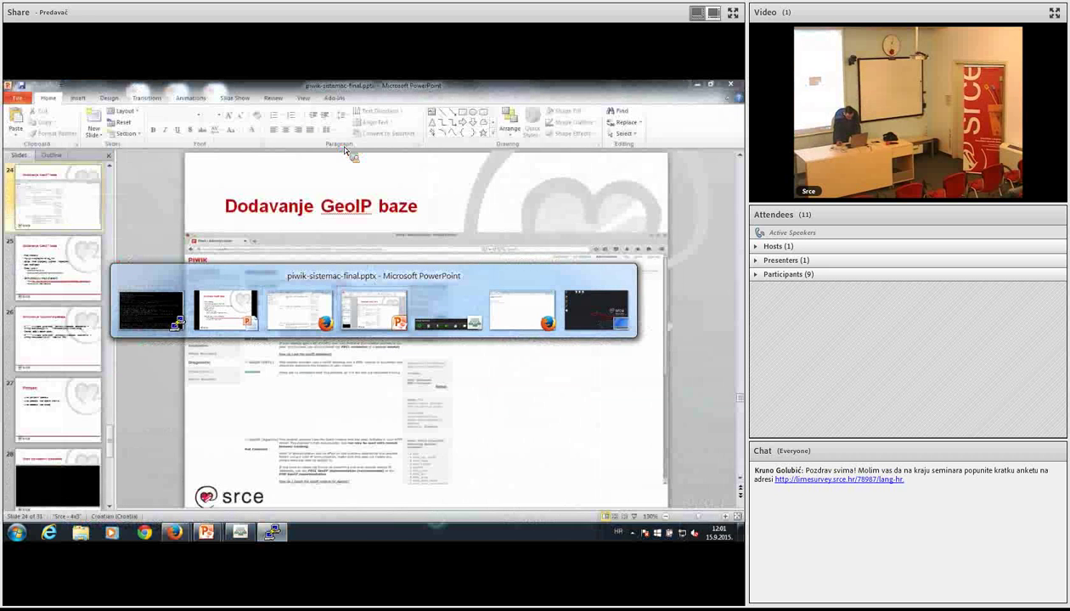
key(alt+Tab)
key(alt+Tab)
key(alt+Tab)
key(alt+Tab)
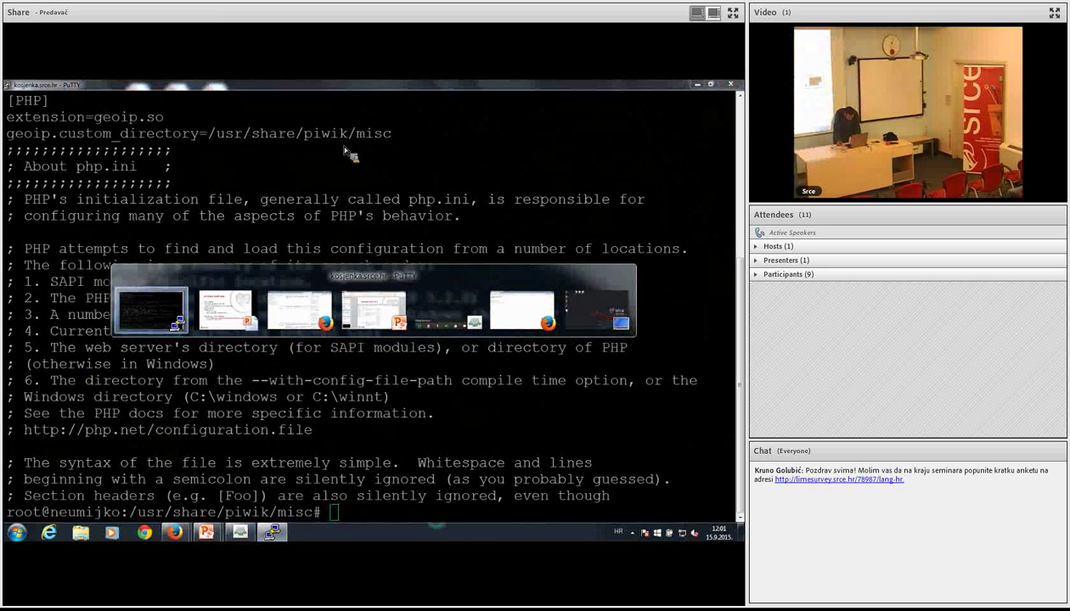
key(alt+Tab)
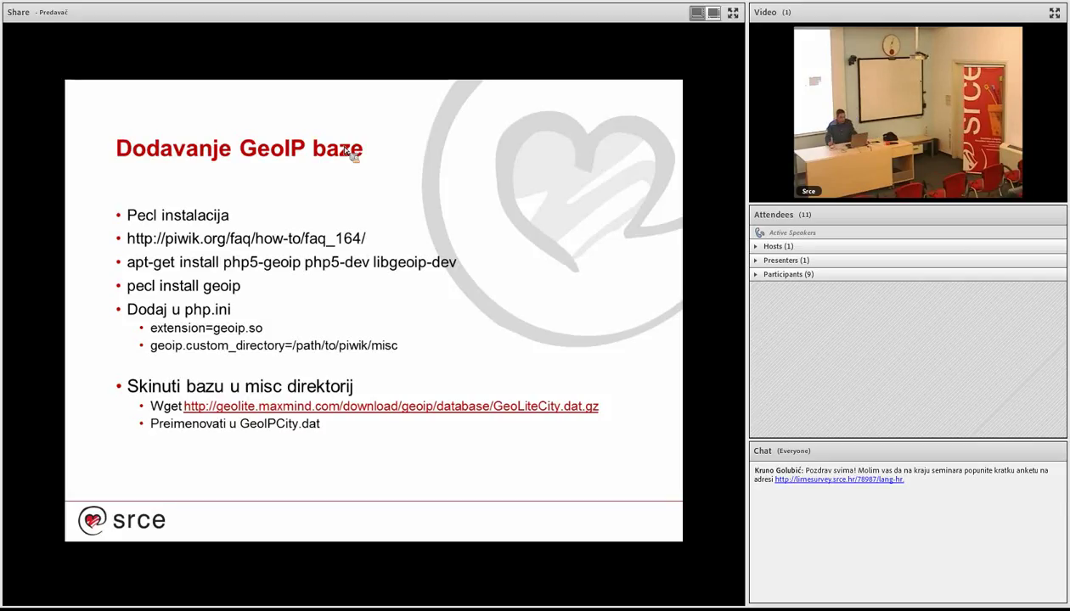
- Switch to Piwik's Geolocation page in Firefox, enlarge it, and examine the Default, GeoIP (Php) and GeoIP (PECL) location providers
key(alt+Tab)
key(alt+Tab)
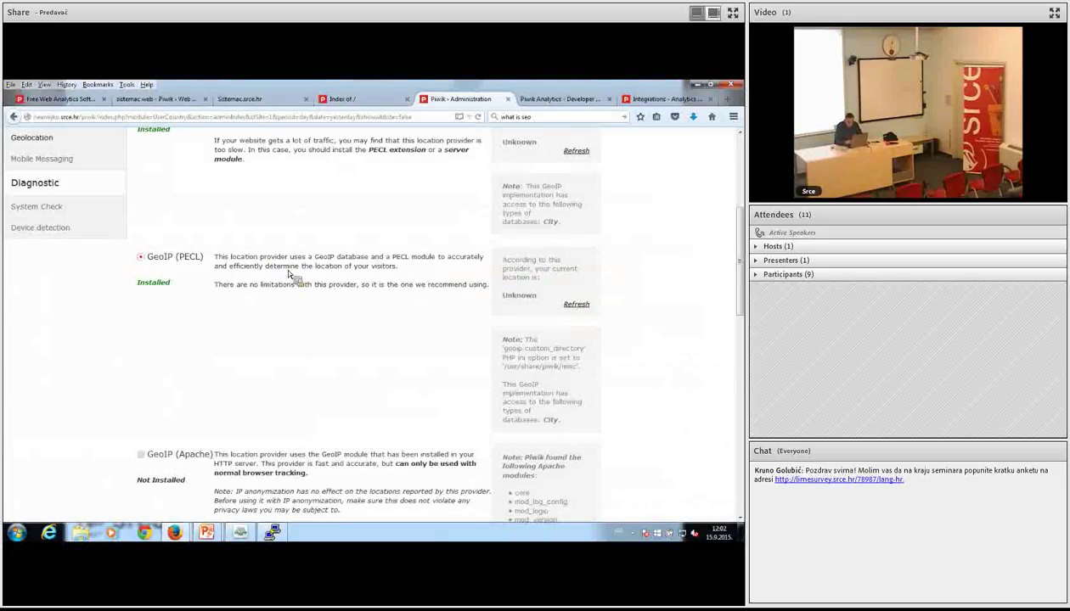
key(ctrl+plus)
key(ctrl+plus)
key(ctrl+plus)
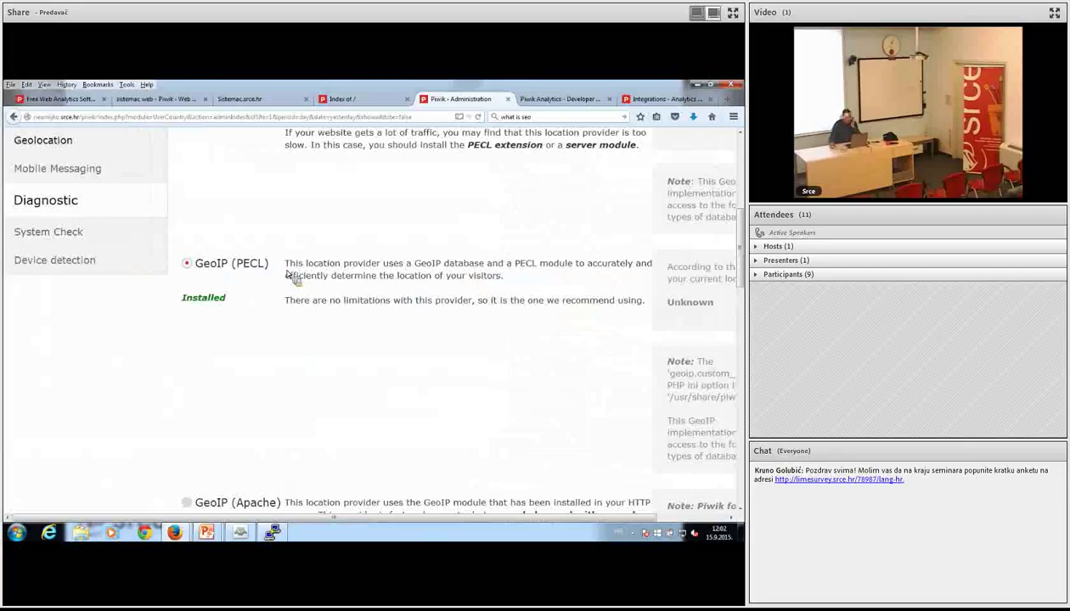
scroll(244, 218, up, 3)
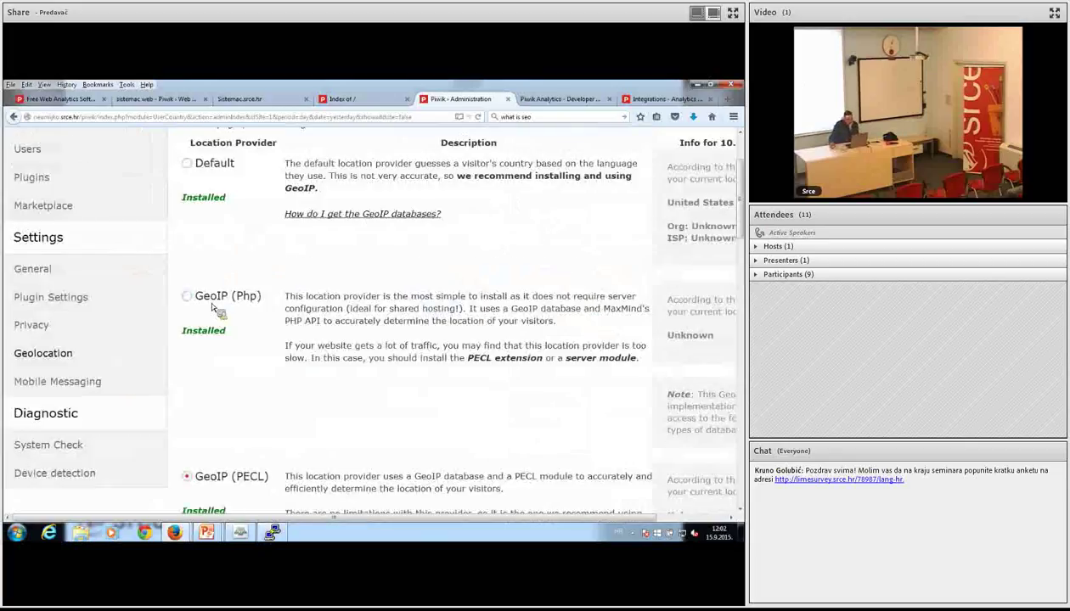
scroll(251, 238, up, 2)
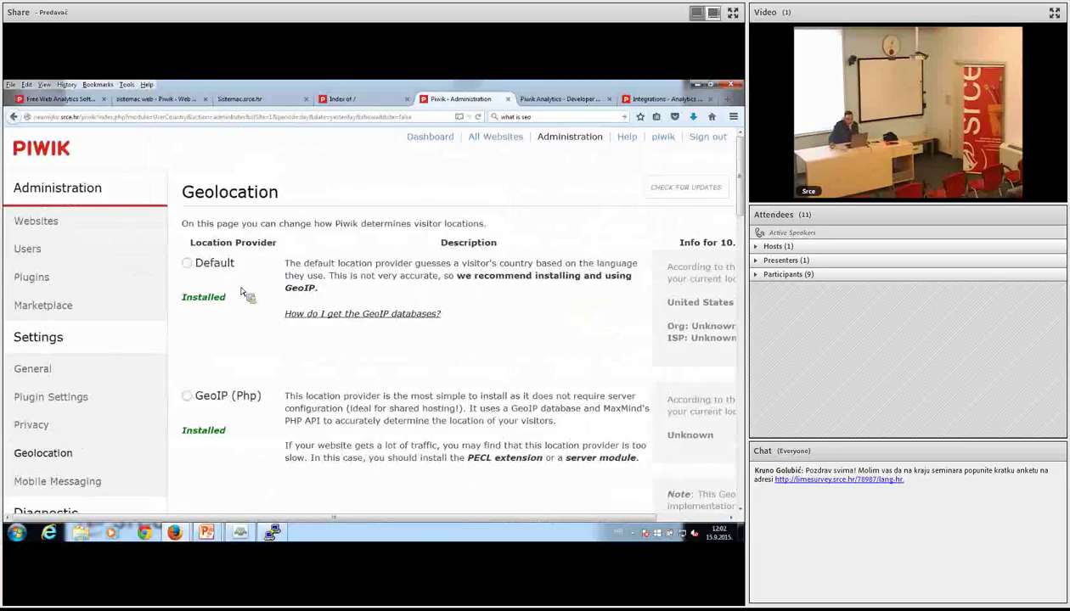
scroll(274, 255, down, 1)
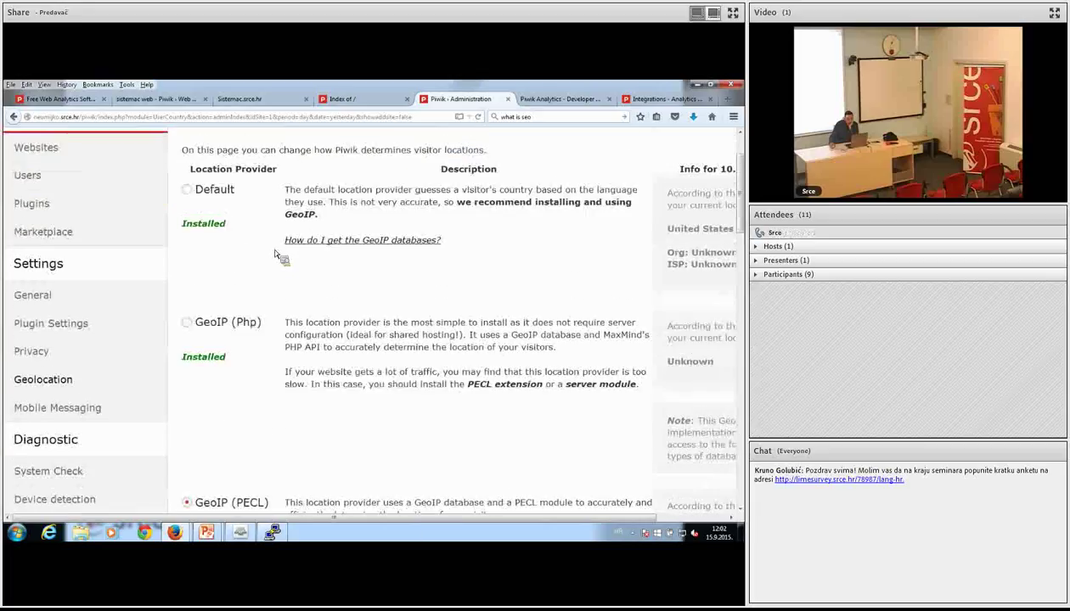
scroll(274, 254, up, 1)
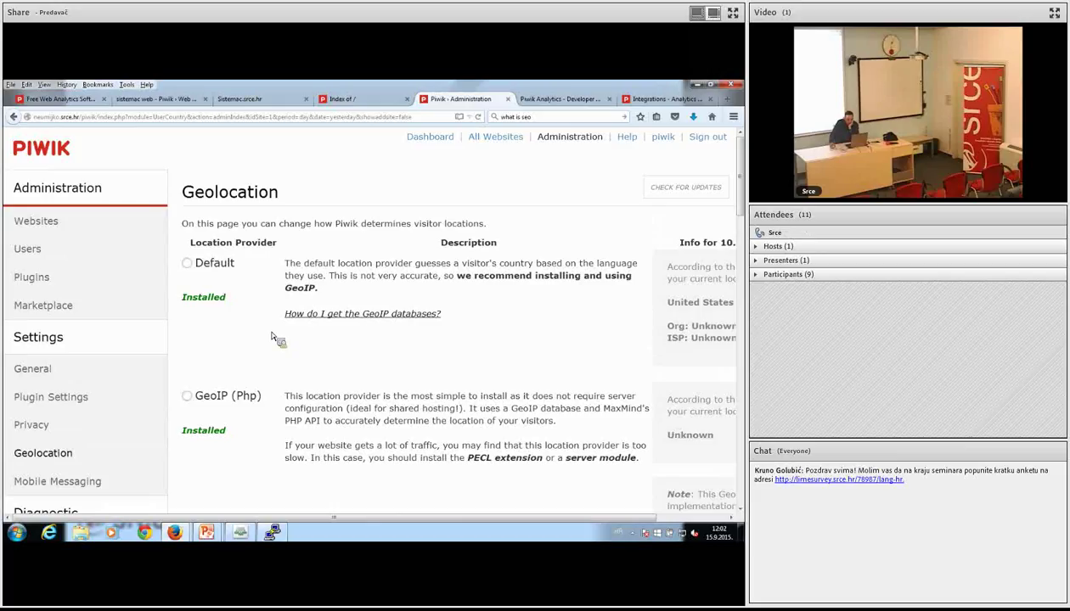
scroll(272, 335, down, 1)
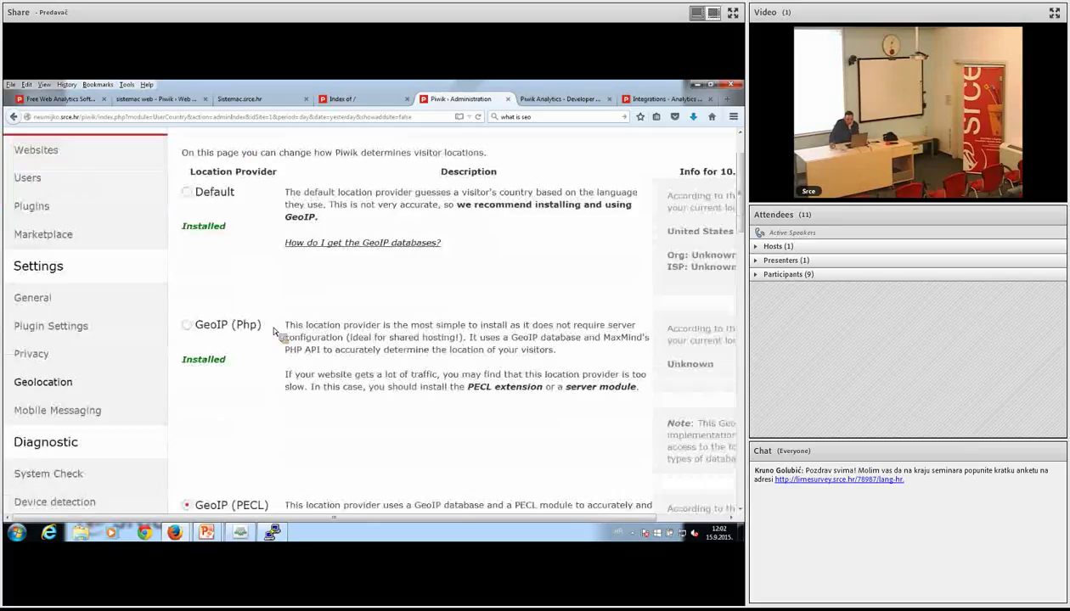
scroll(276, 314, down, 1)
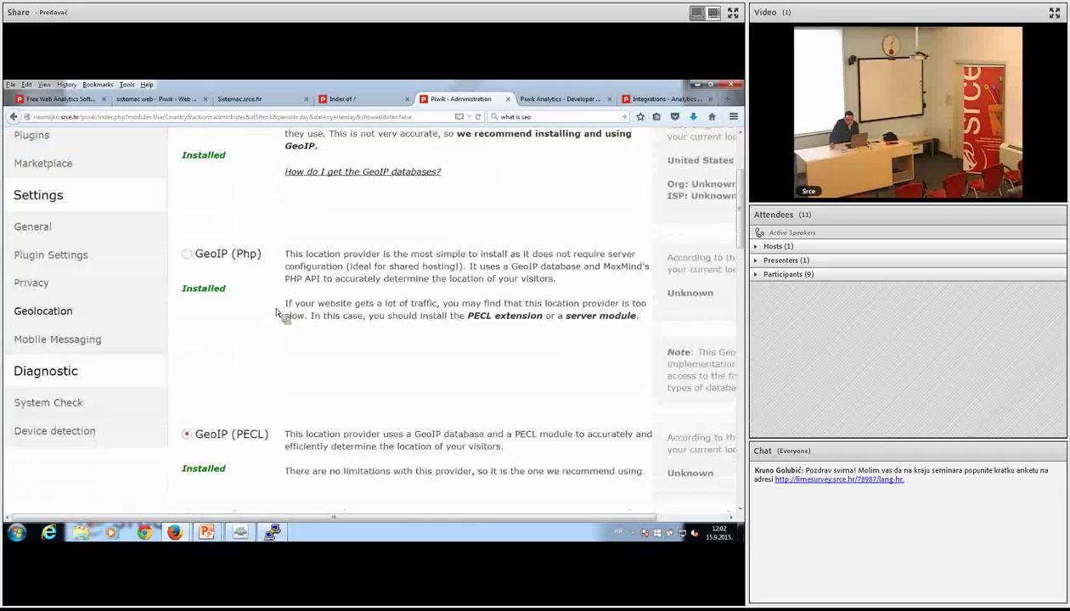
scroll(276, 311, down, 1)
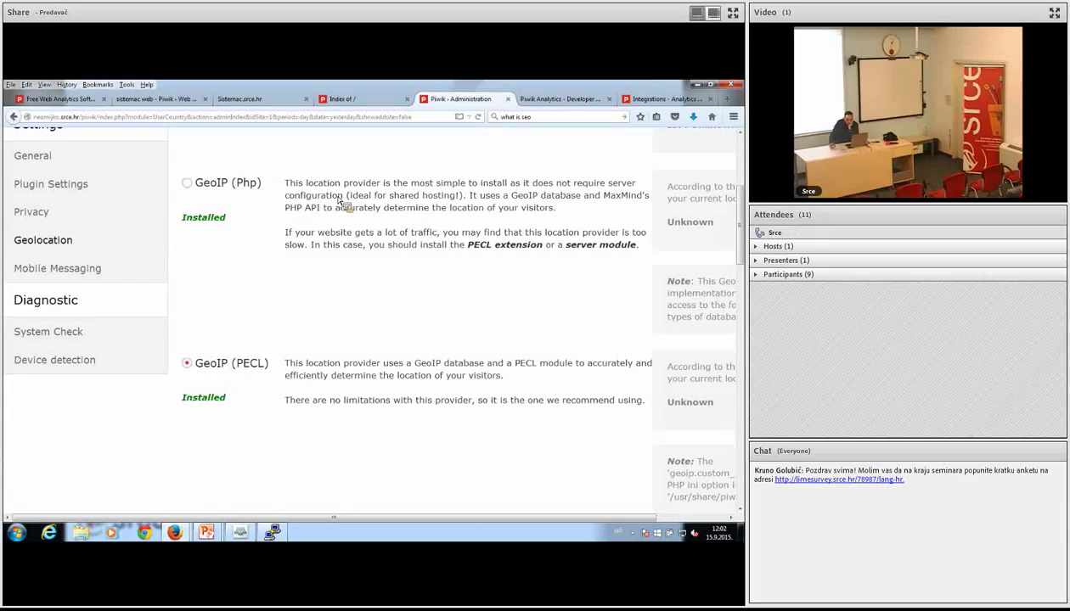
- Examine the GeoIP (PECL) and GeoIP (Apache) location providers, including the notes on Apache modules beside them
scroll(338, 200, down, 2)
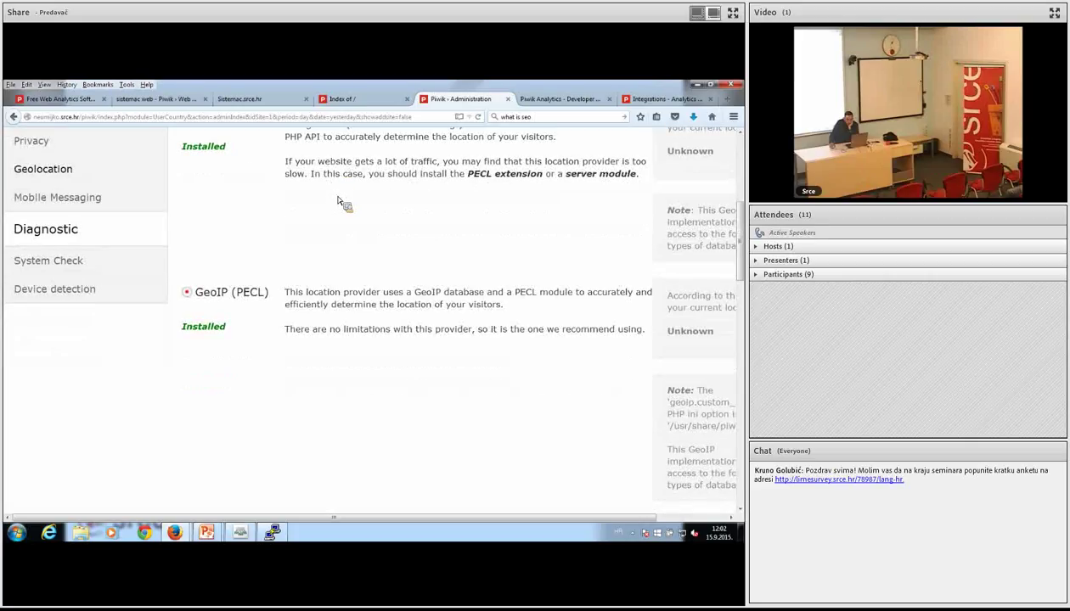
scroll(340, 204, down, 4)
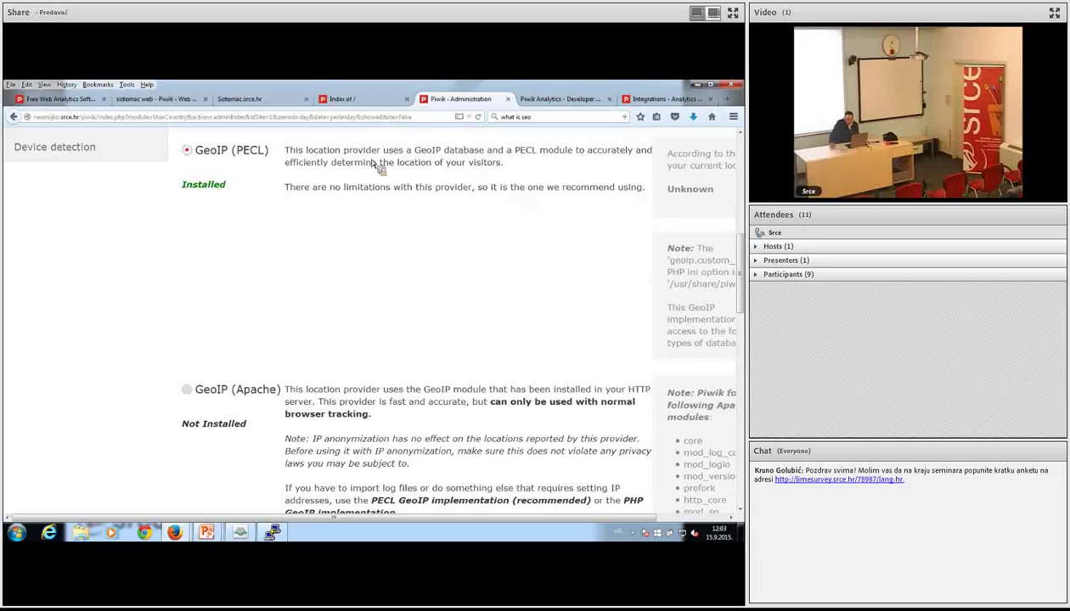
scroll(405, 170, down, 5)
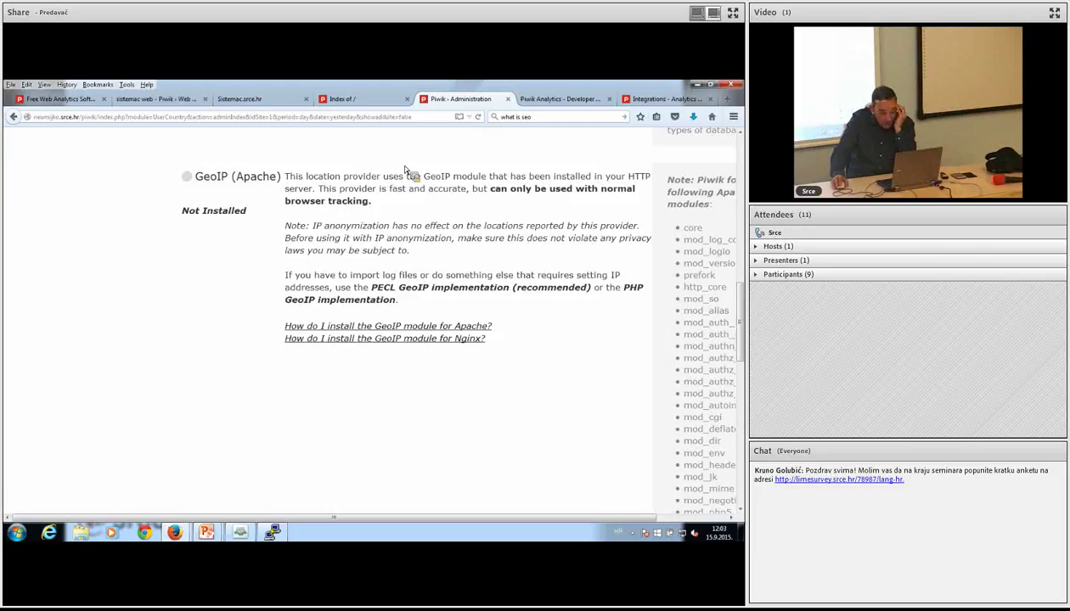
scroll(406, 171, down, 5)
scroll(406, 174, down, 3)
scroll(406, 175, up, 5)
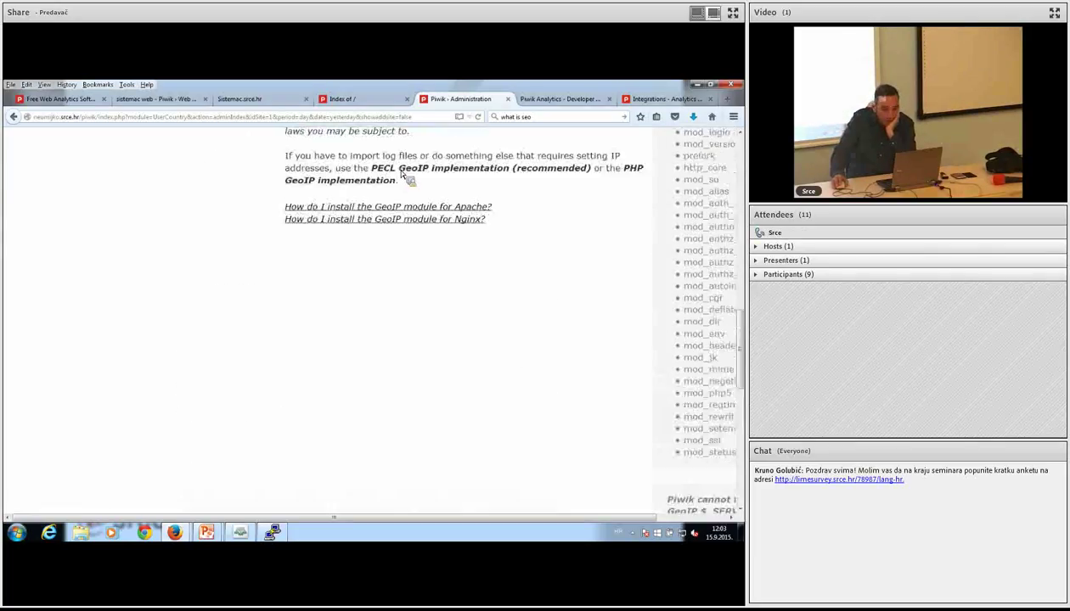
scroll(406, 174, up, 1)
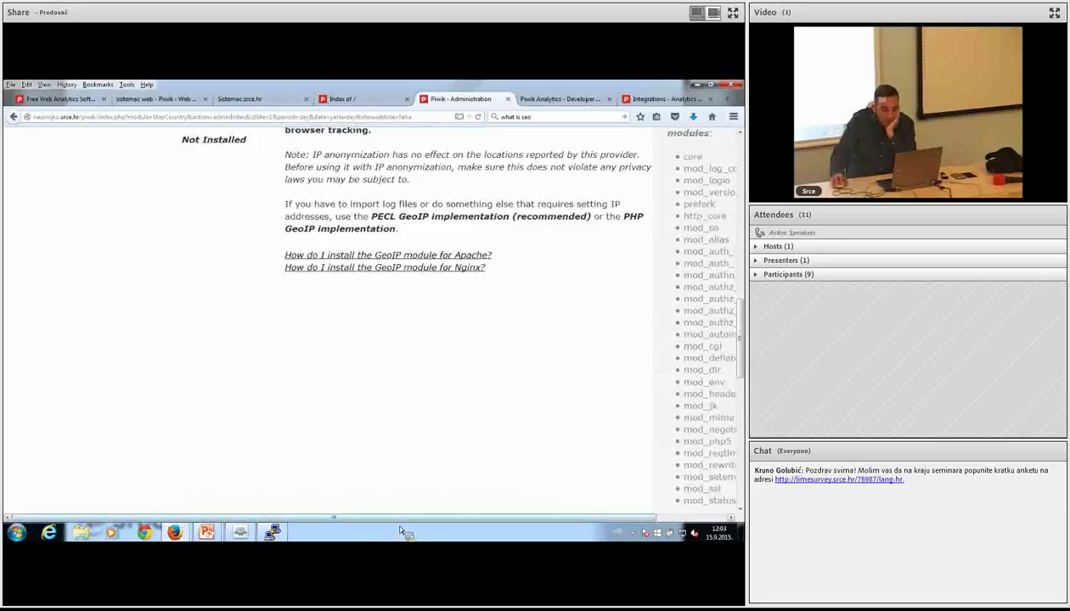
drag(400, 517, 525, 515)
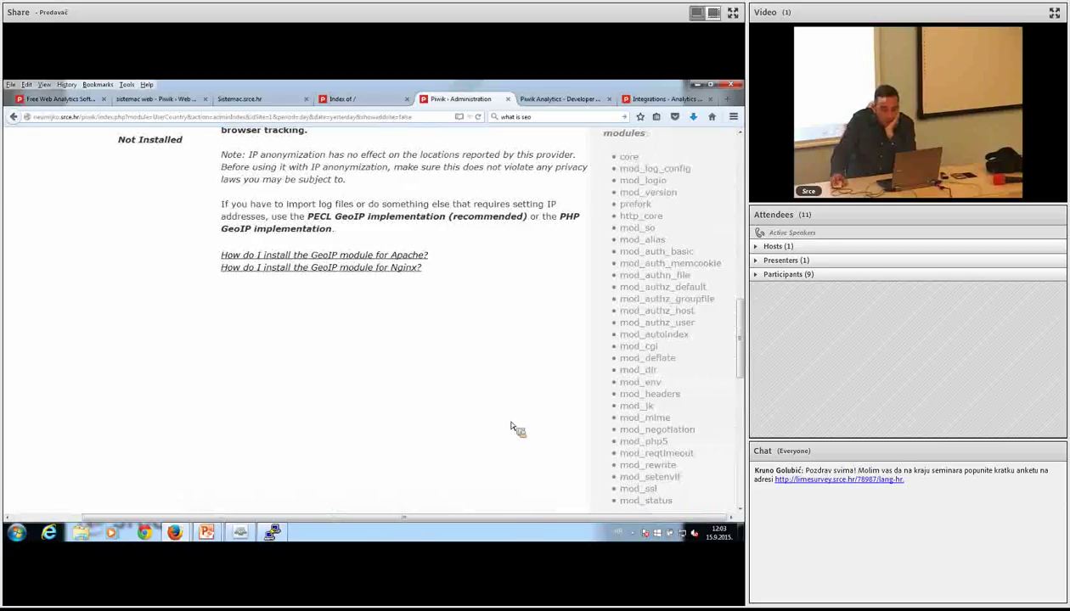
scroll(512, 428, up, 5)
scroll(513, 428, down, 2)
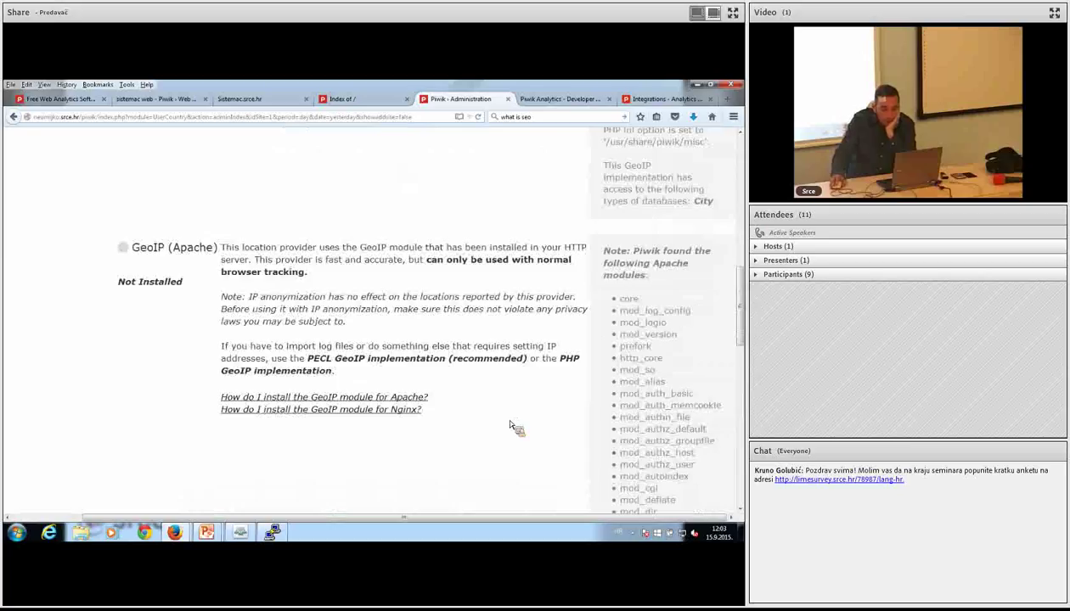
scroll(573, 267, down, 4)
scroll(573, 266, up, 1)
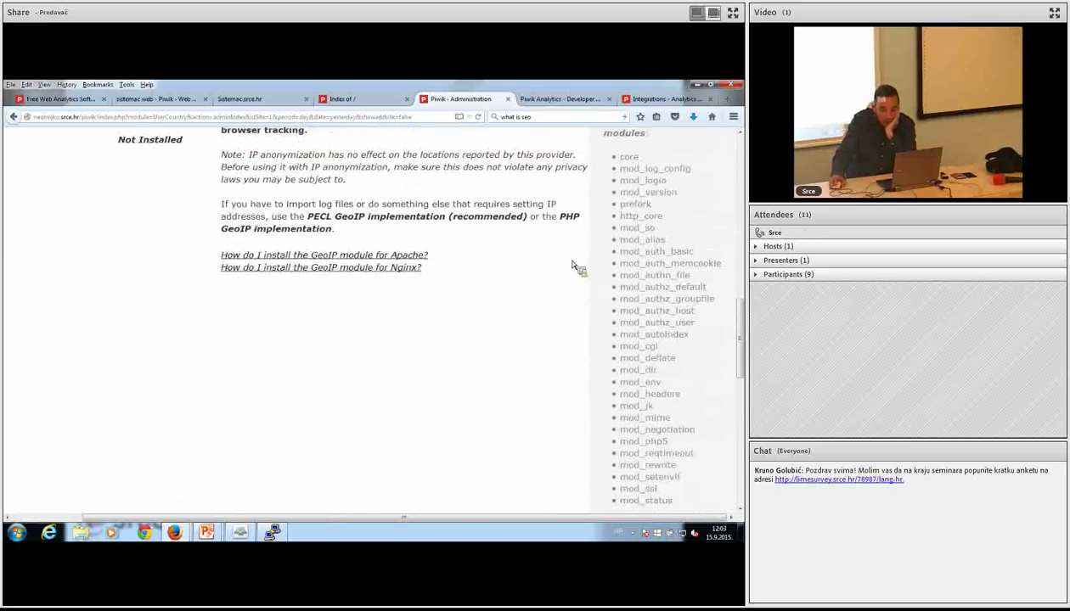
- Return to the GeoIP (PECL) provider and refresh its detected current location several times
scroll(574, 268, up, 5)
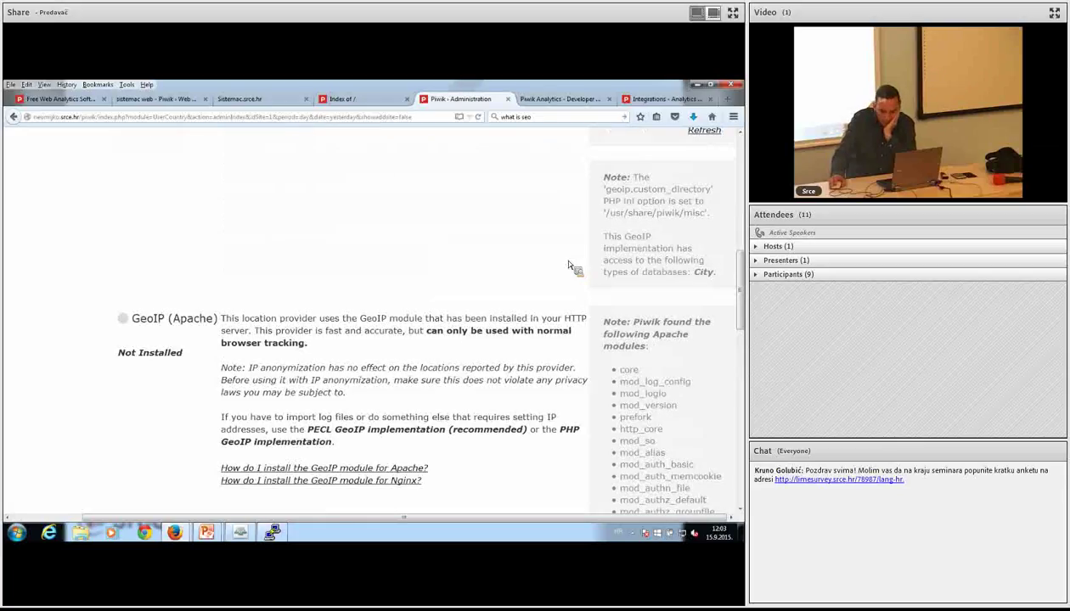
scroll(569, 266, up, 2)
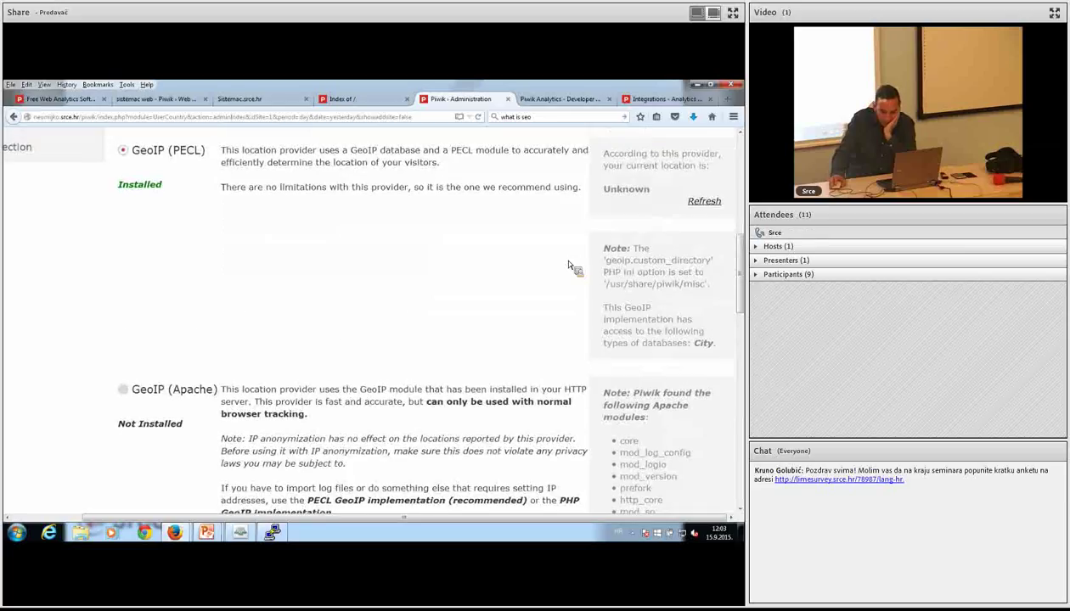
scroll(570, 266, up, 5)
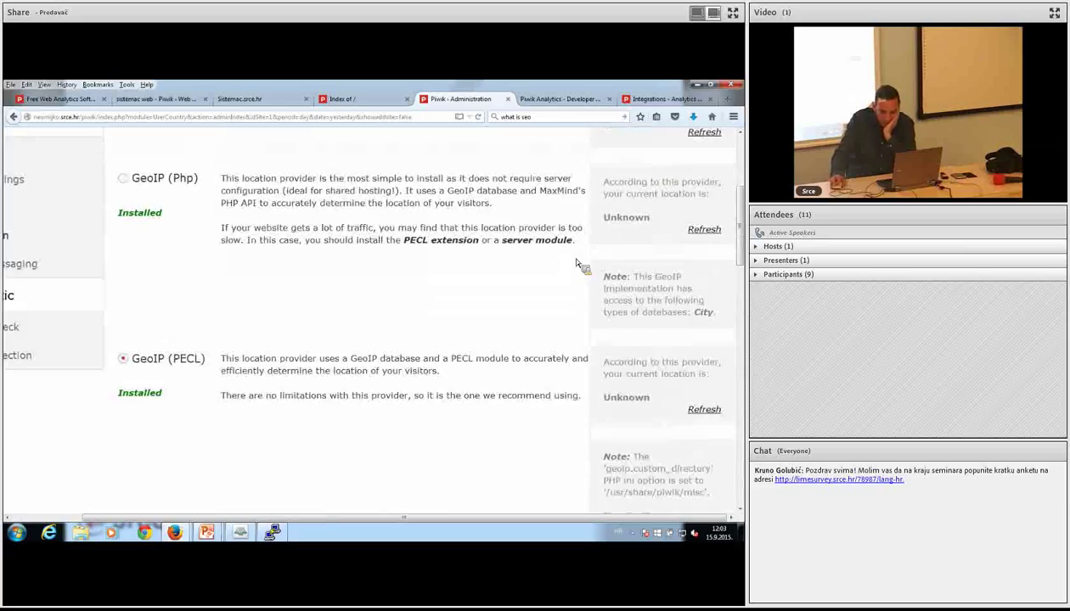
click(710, 420)
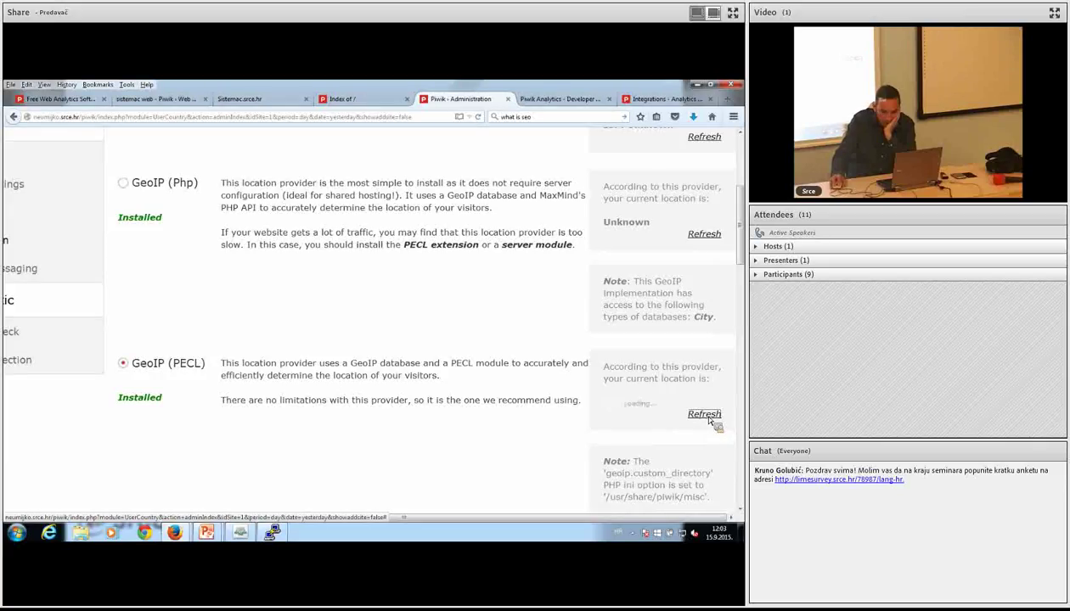
click(710, 419)
click(710, 420)
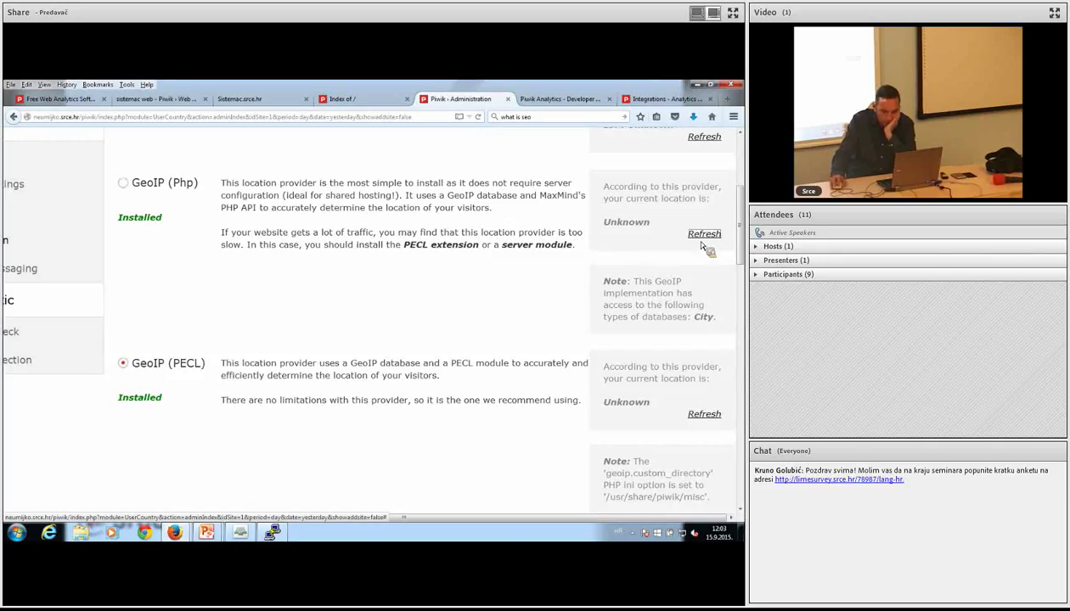
click(711, 417)
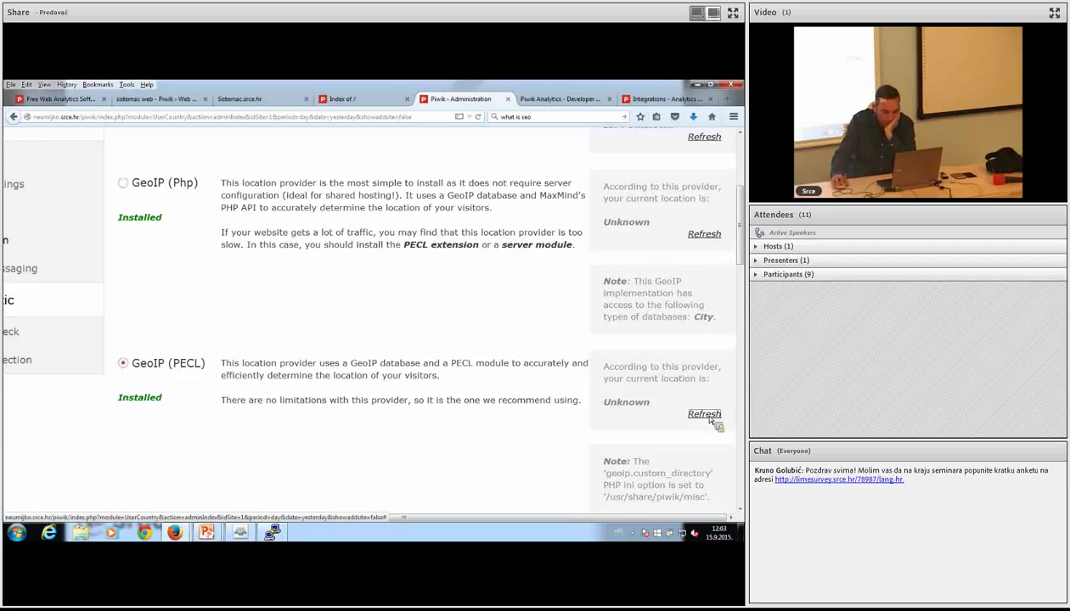
- Review the automatic GeoIP database update section and save it with the Month update interval
scroll(382, 344, down, 2)
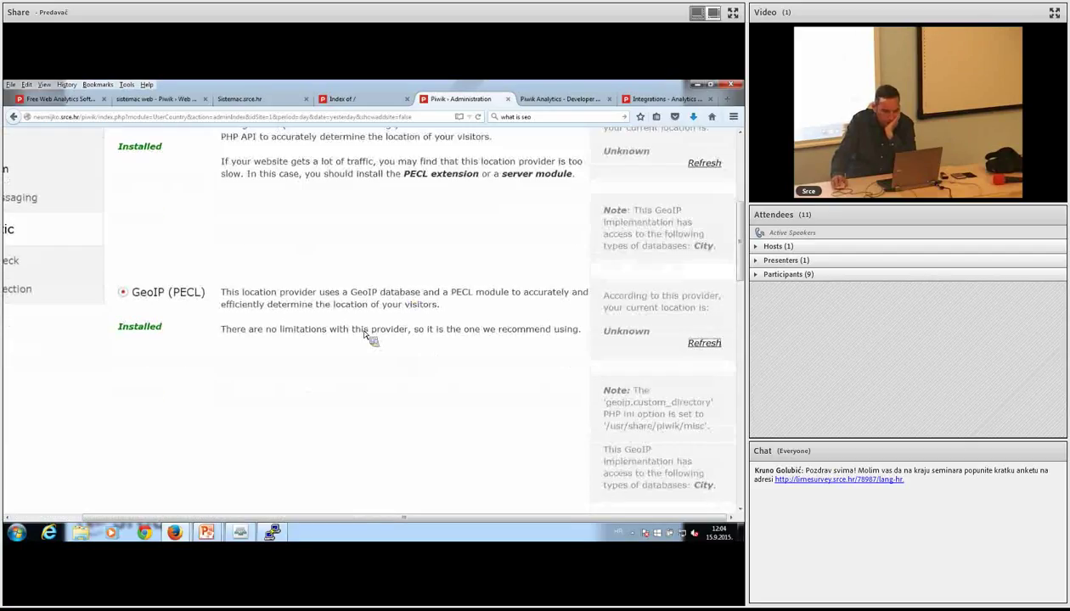
scroll(321, 467, down, 4)
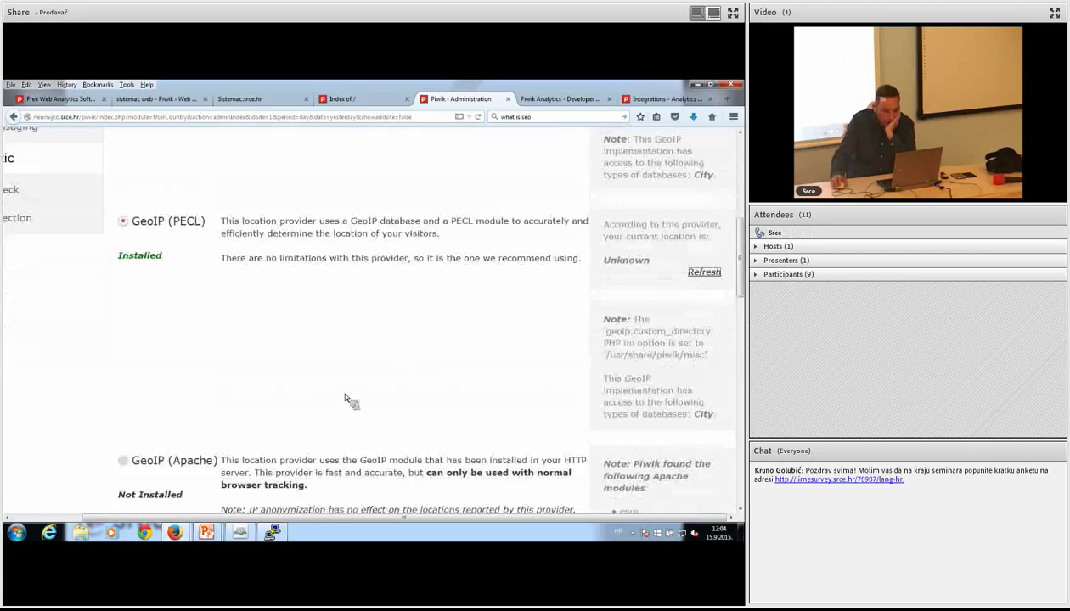
scroll(357, 374, down, 5)
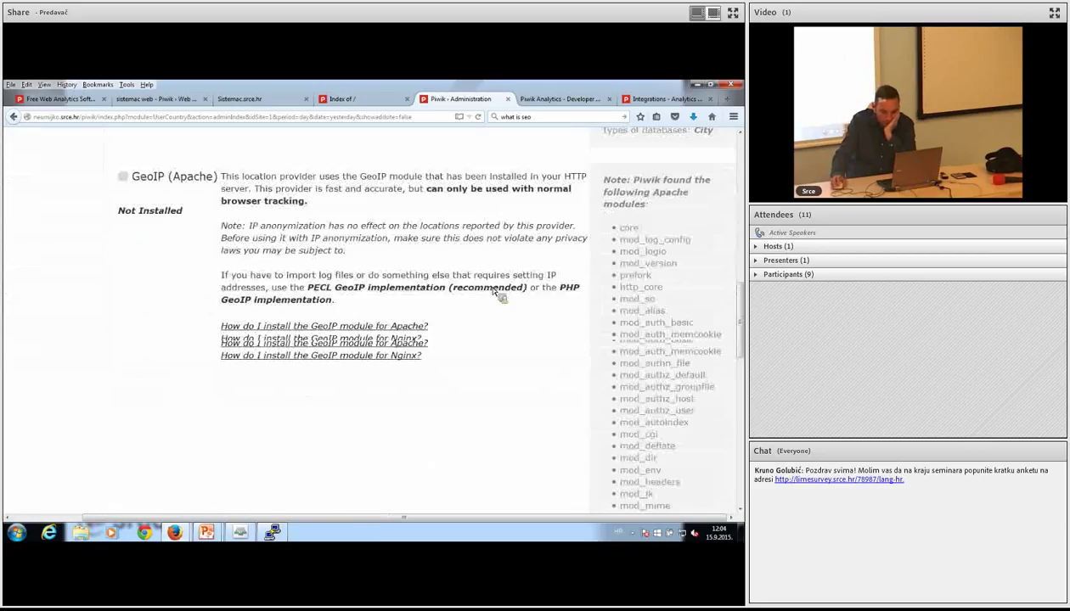
scroll(496, 293, down, 10)
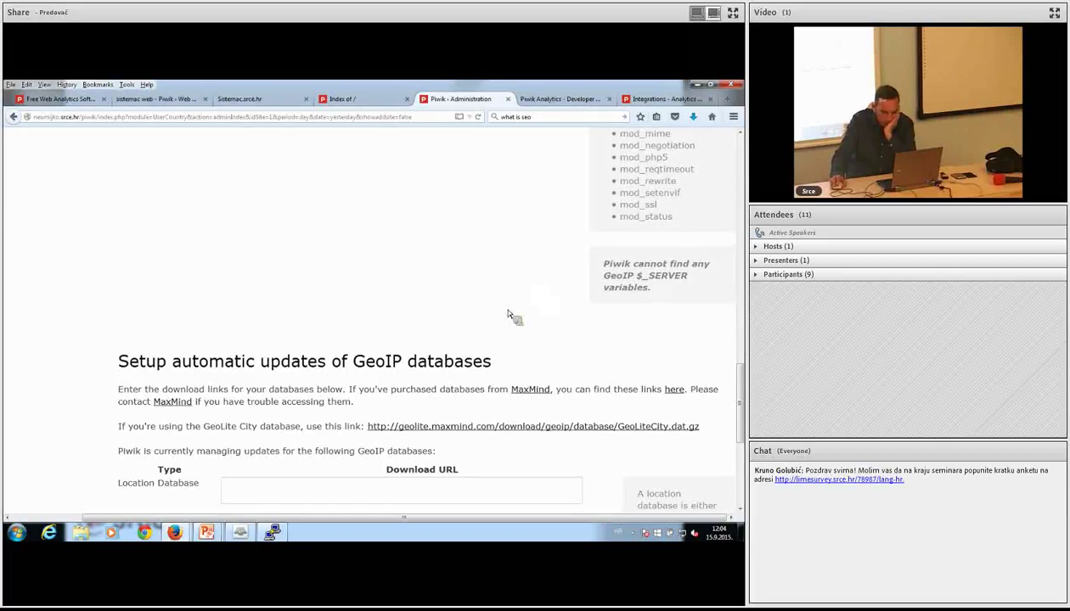
scroll(508, 315, down, 3)
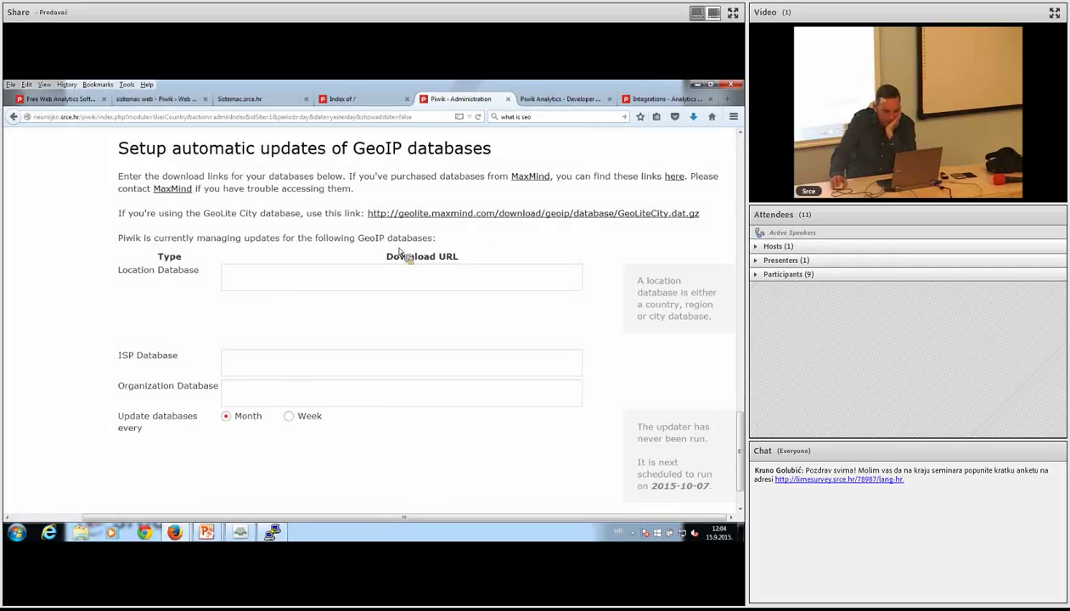
scroll(399, 250, down, 2)
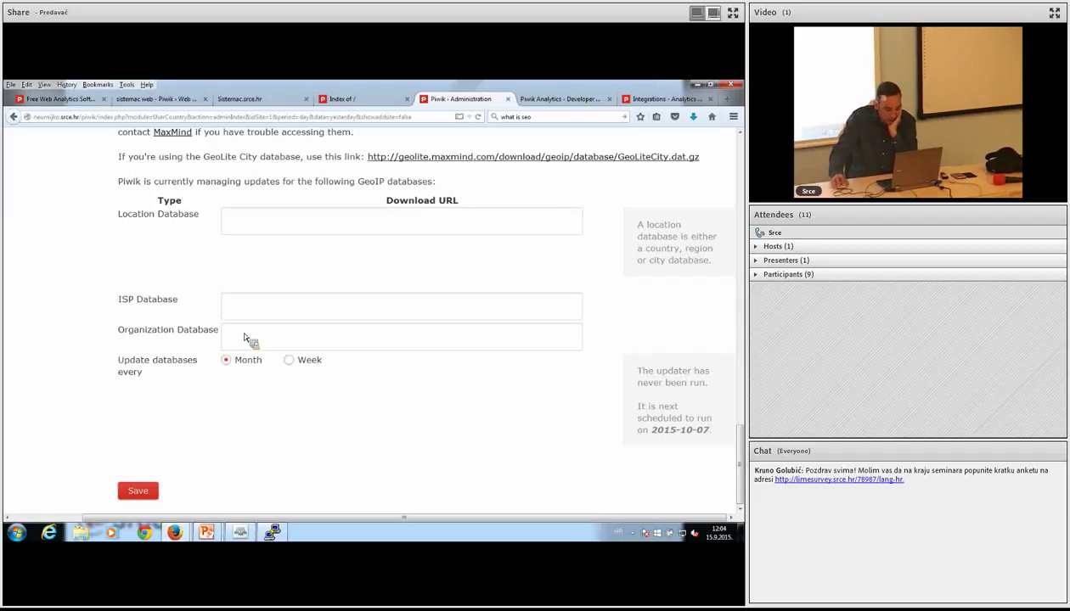
click(136, 489)
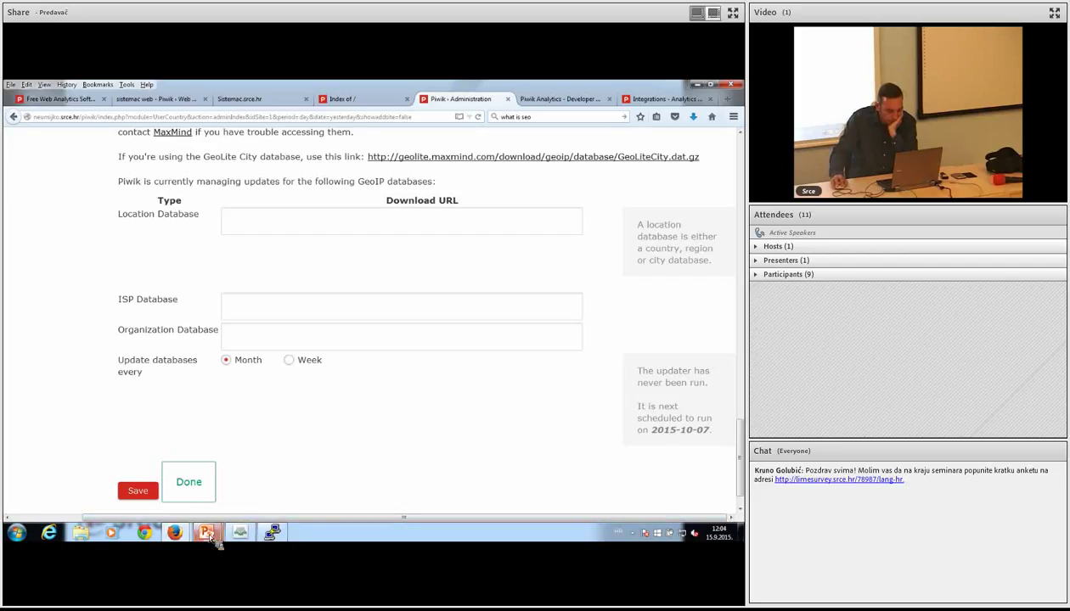
- Switch from Firefox back to the PowerPoint slide show with the "Dodavanje GeoIP baze" slide
mouse_move(212, 538)
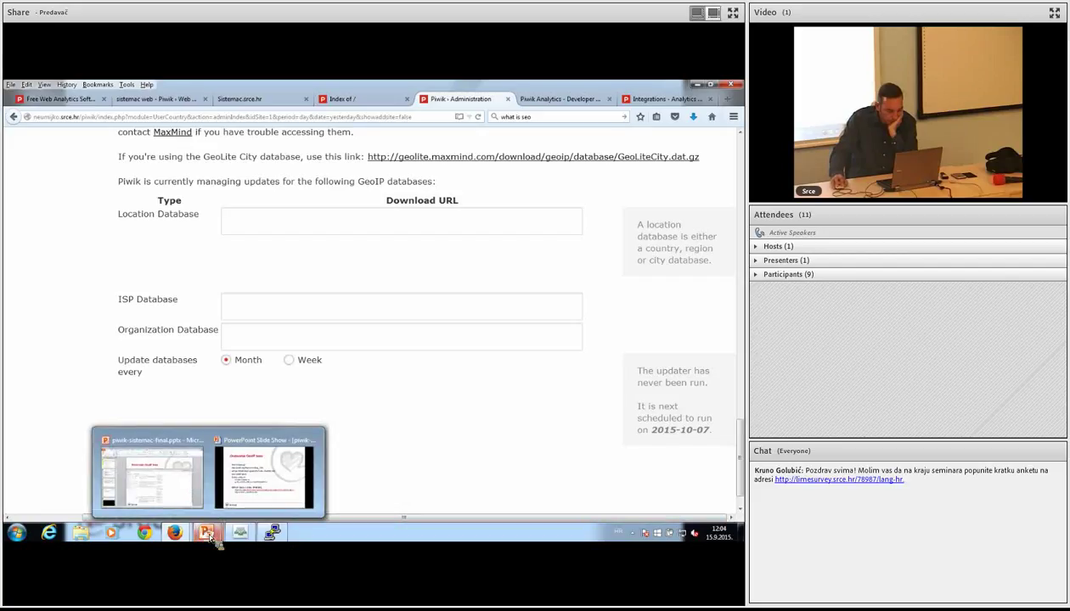
click(269, 486)
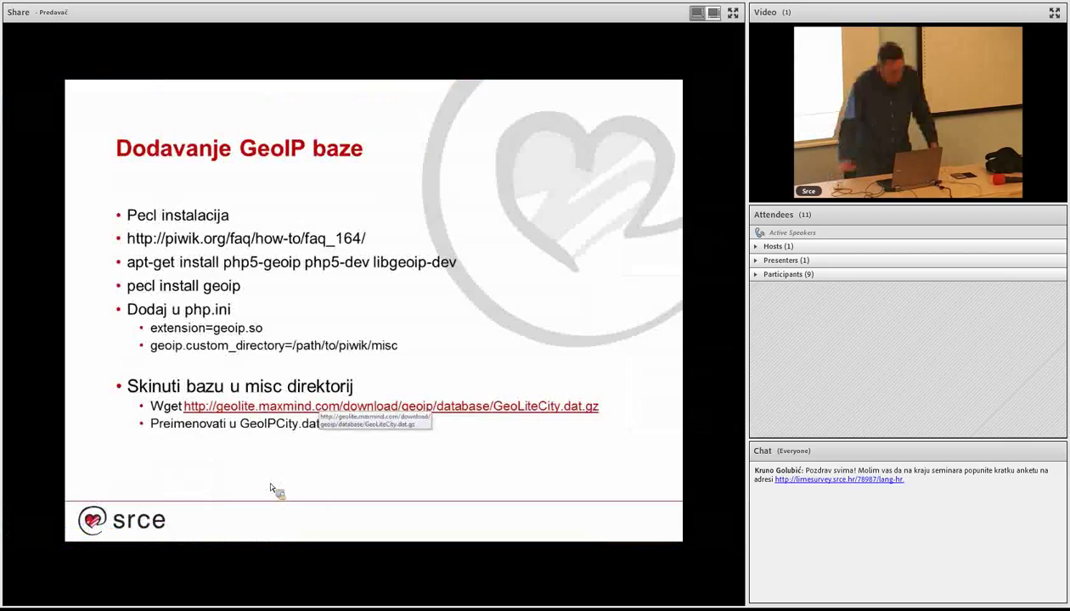
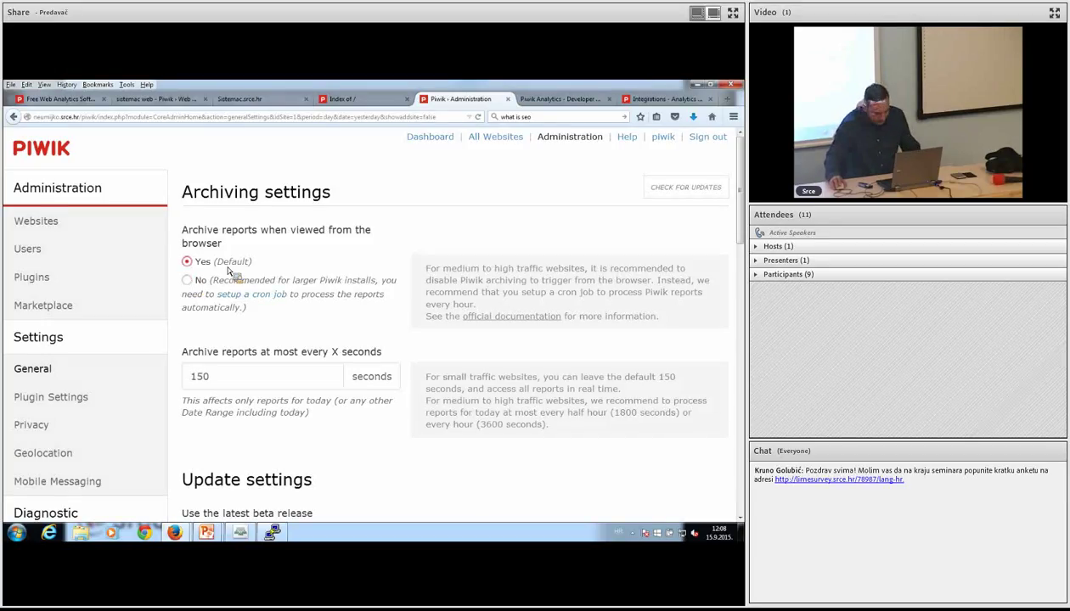
- Review the archiving and update options in Piwik's General settings, and check for Piwik updates
scroll(178, 325, down, 3)
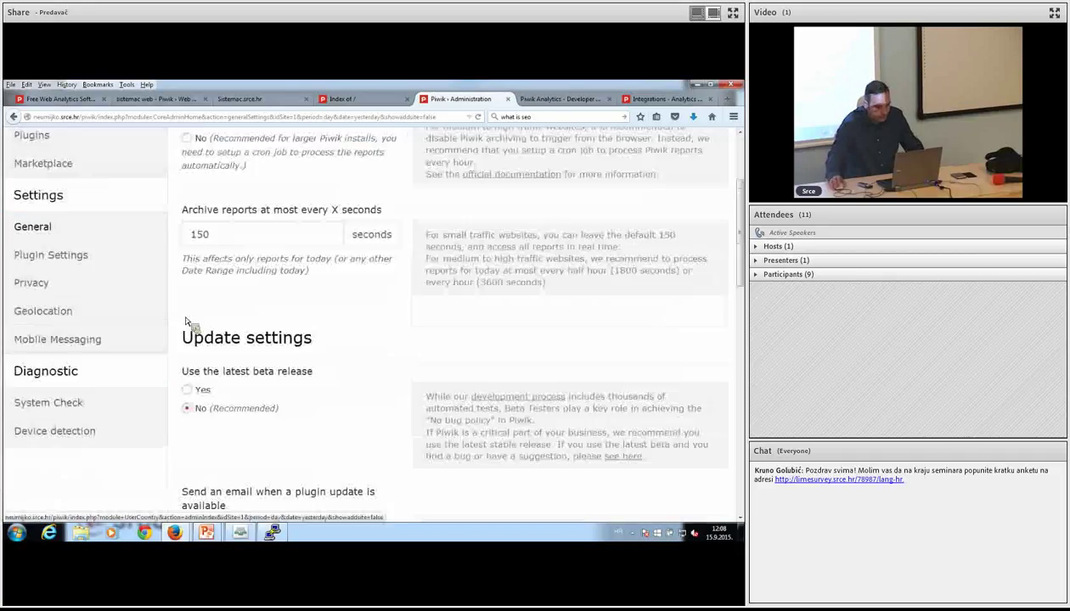
scroll(262, 297, down, 3)
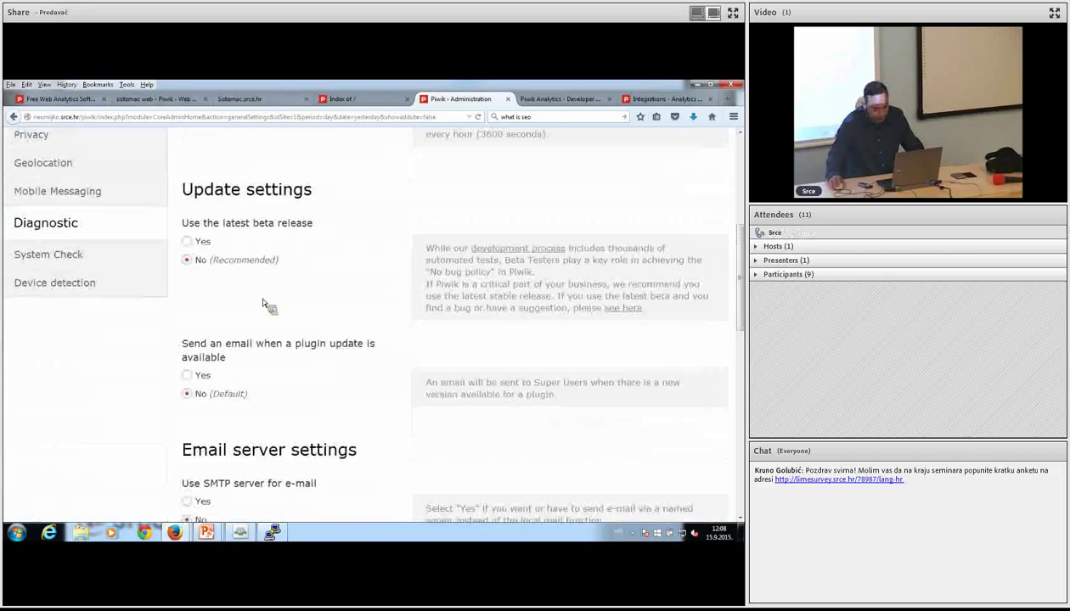
scroll(263, 303, up, 6)
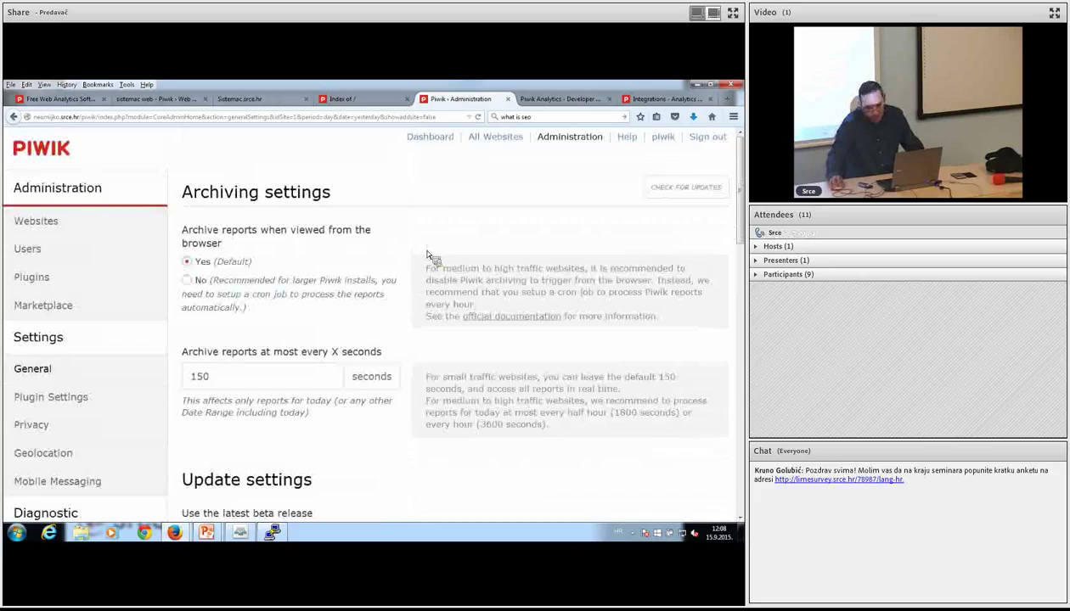
click(692, 201)
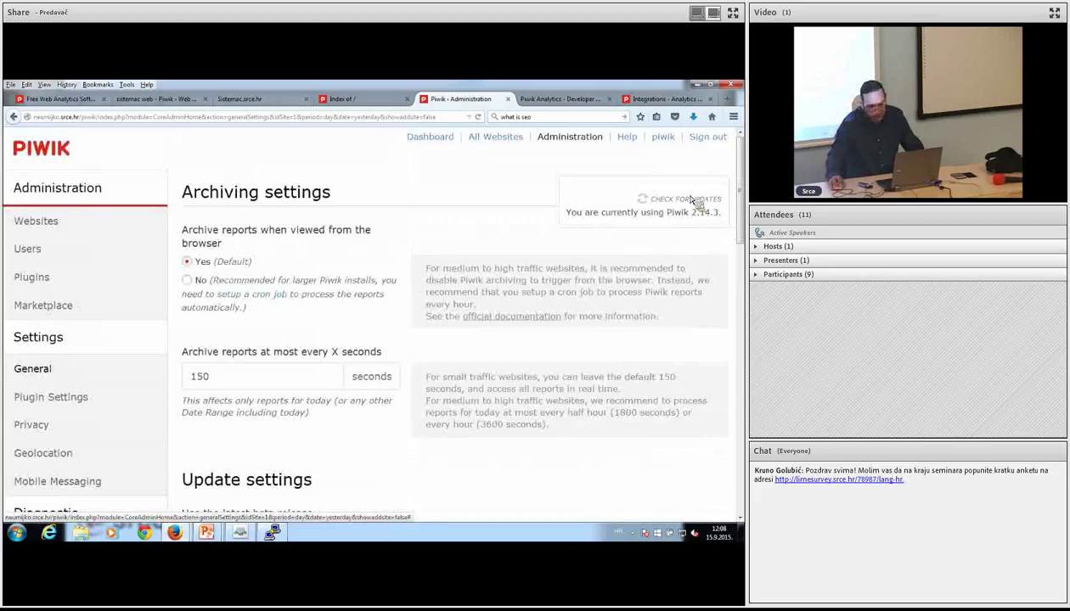
click(692, 199)
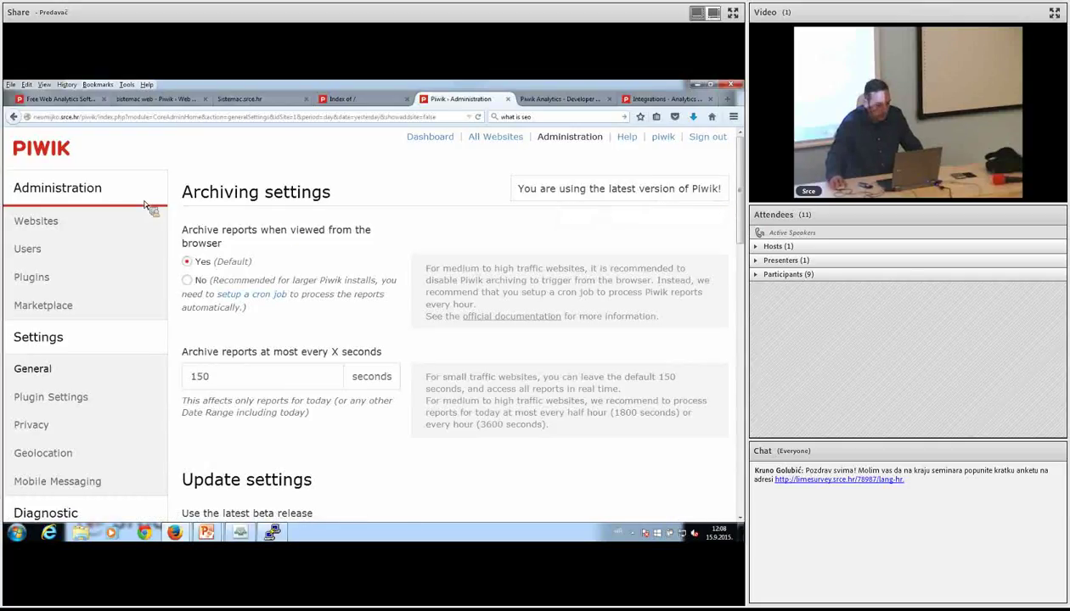
- Open the Users administration page and examine its Manage access, Users Management and Manage Super User access sections
click(37, 248)
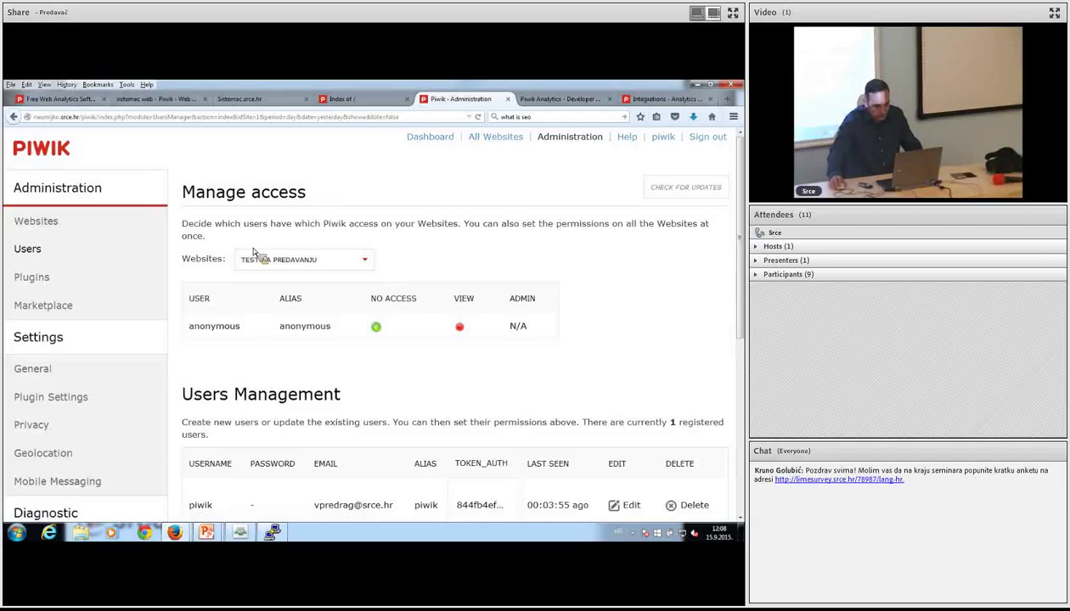
scroll(253, 251, down, 2)
scroll(252, 251, down, 3)
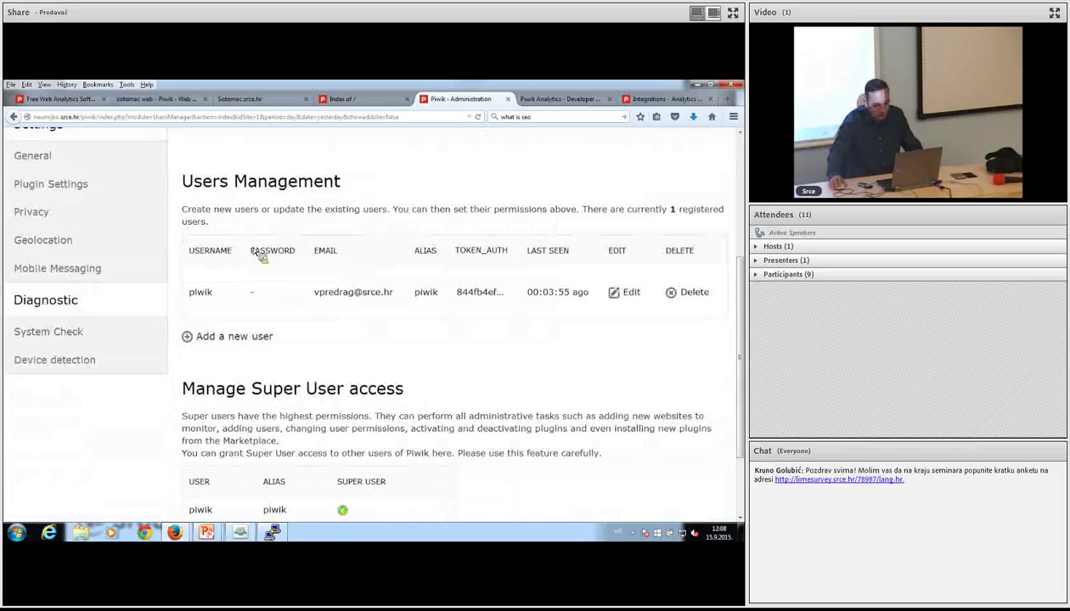
scroll(259, 254, down, 2)
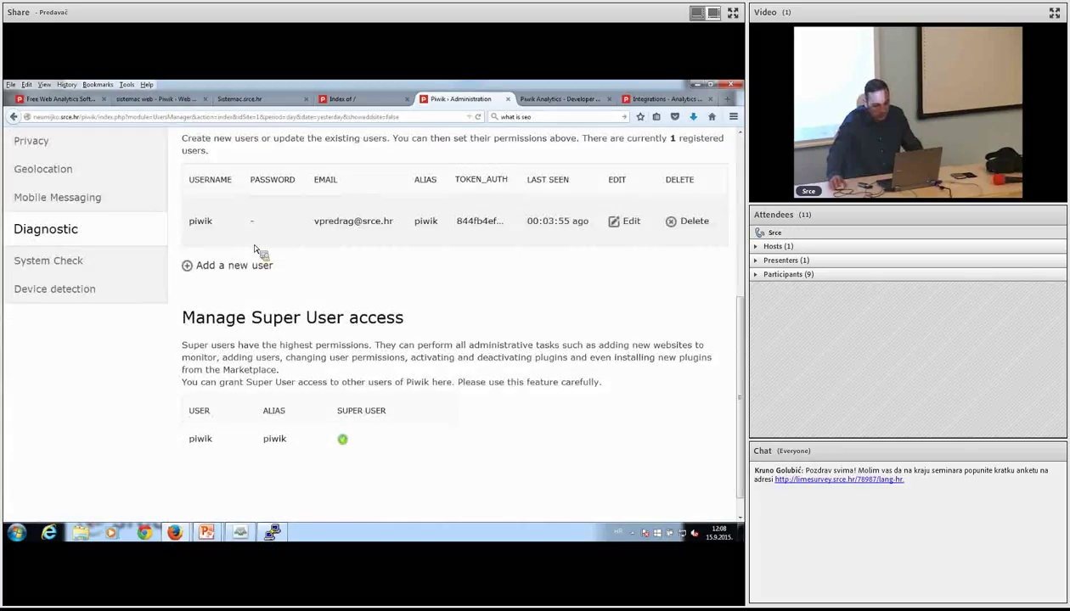
scroll(255, 248, up, 4)
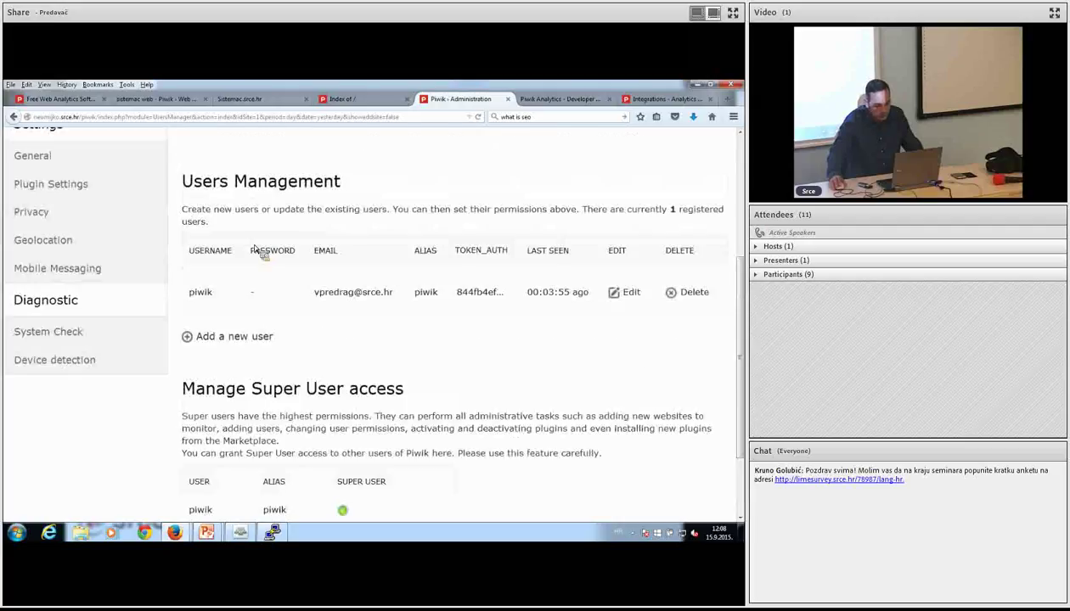
scroll(255, 248, up, 4)
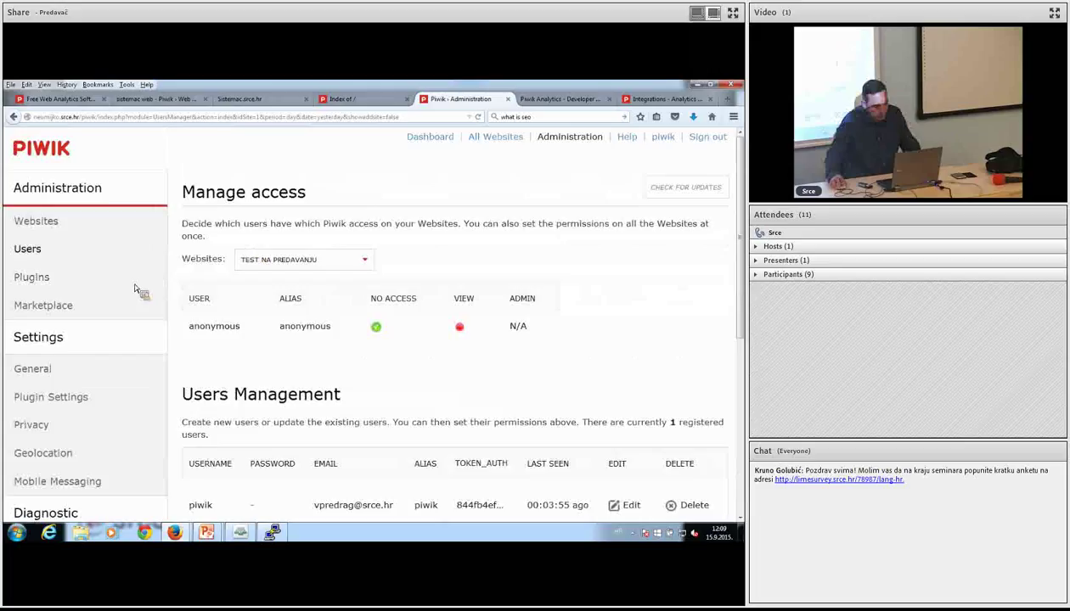
- Open the Plugin Settings page with the LeftMenu plugin option
click(66, 405)
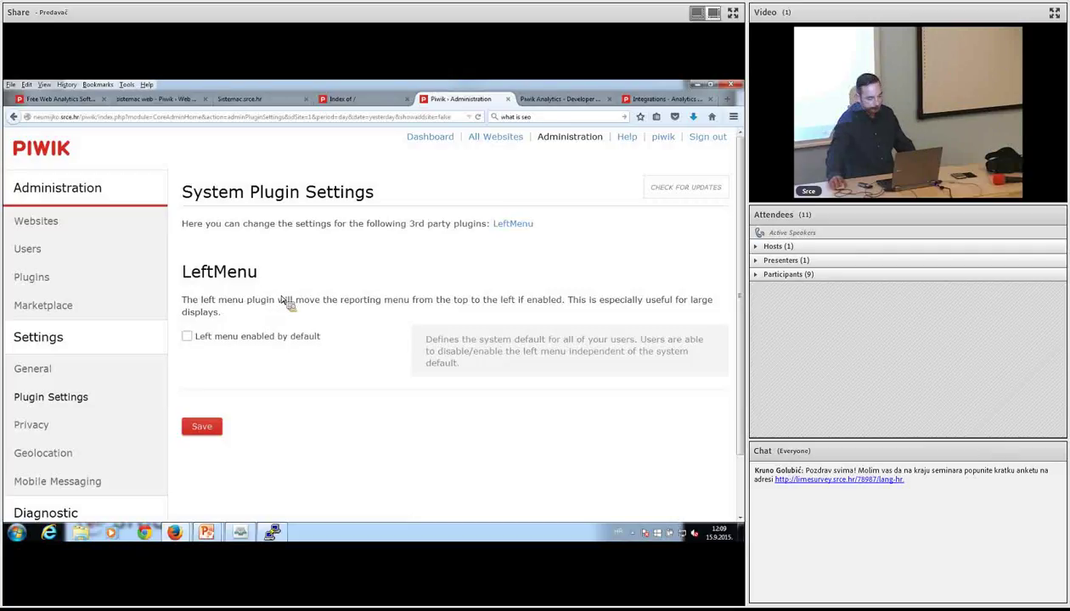
- Open the Privacy settings page, and review the SMS provider options on the Mobile Messaging settings page
click(47, 431)
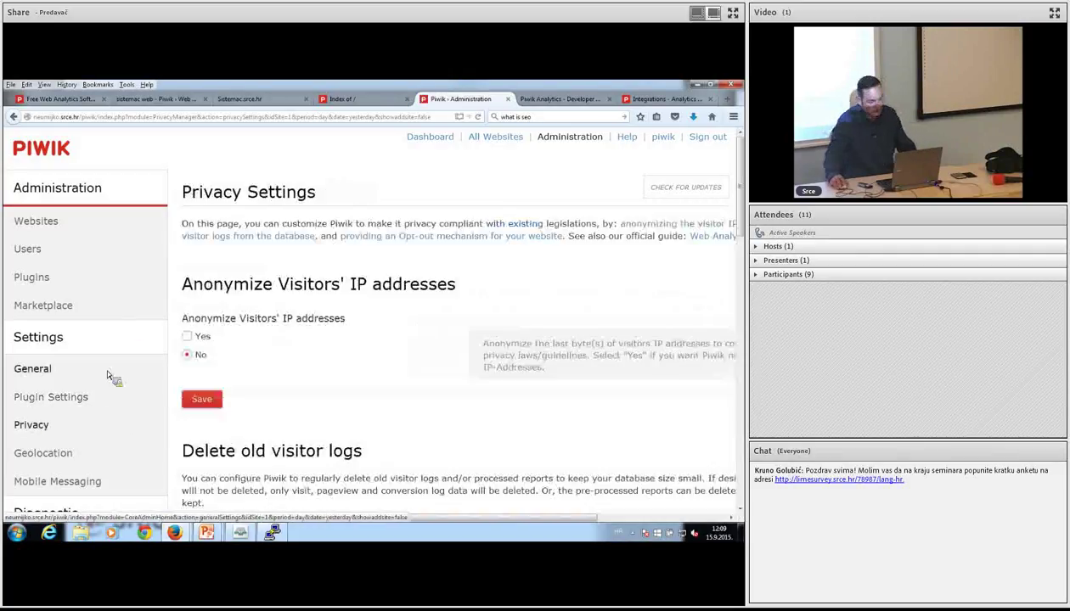
scroll(105, 365, down, 2)
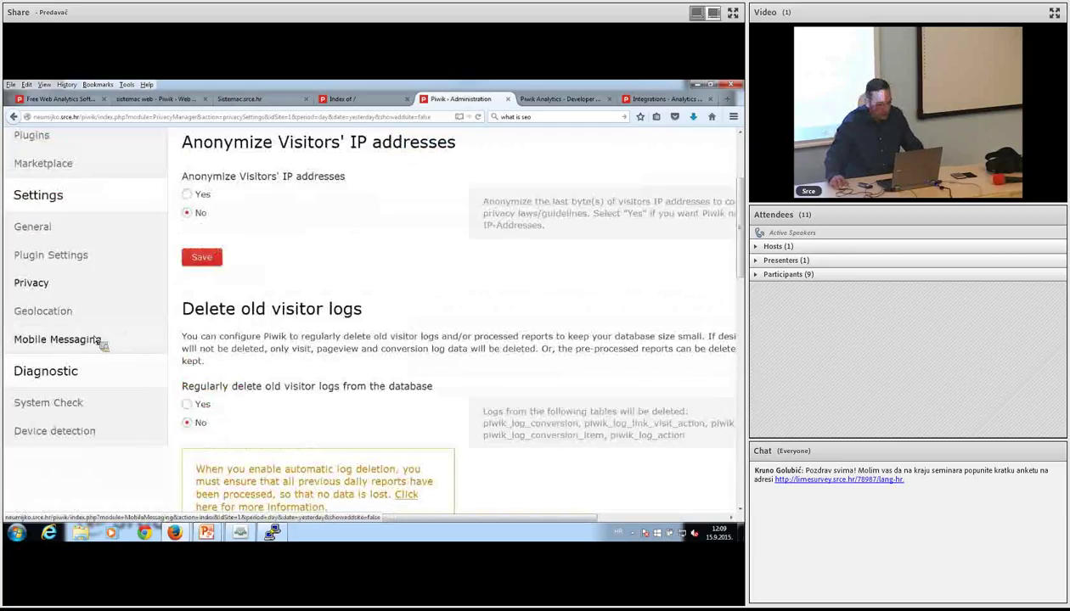
click(85, 341)
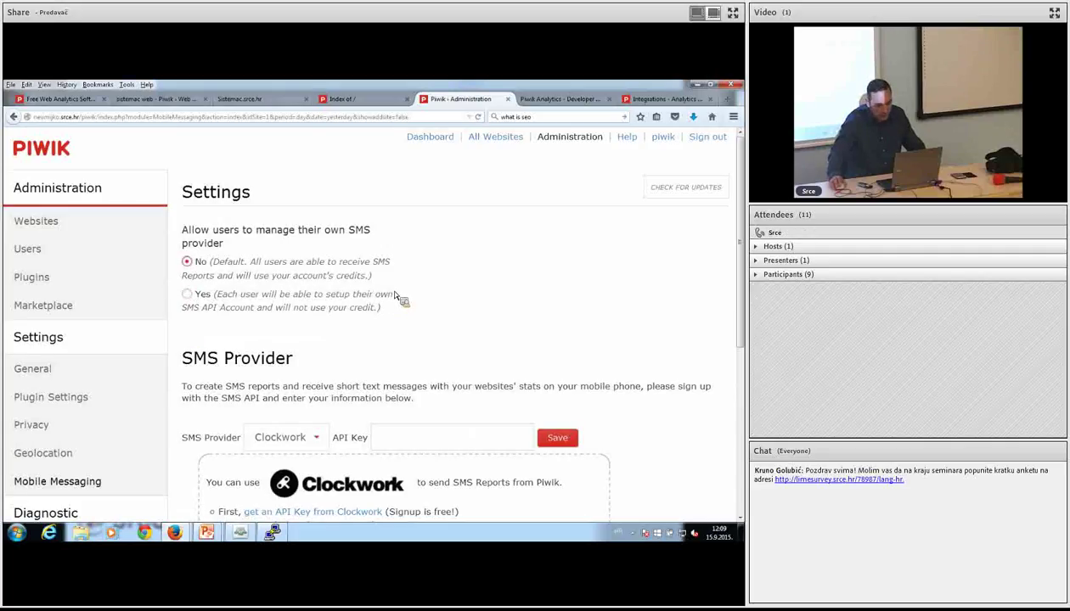
scroll(395, 294, down, 5)
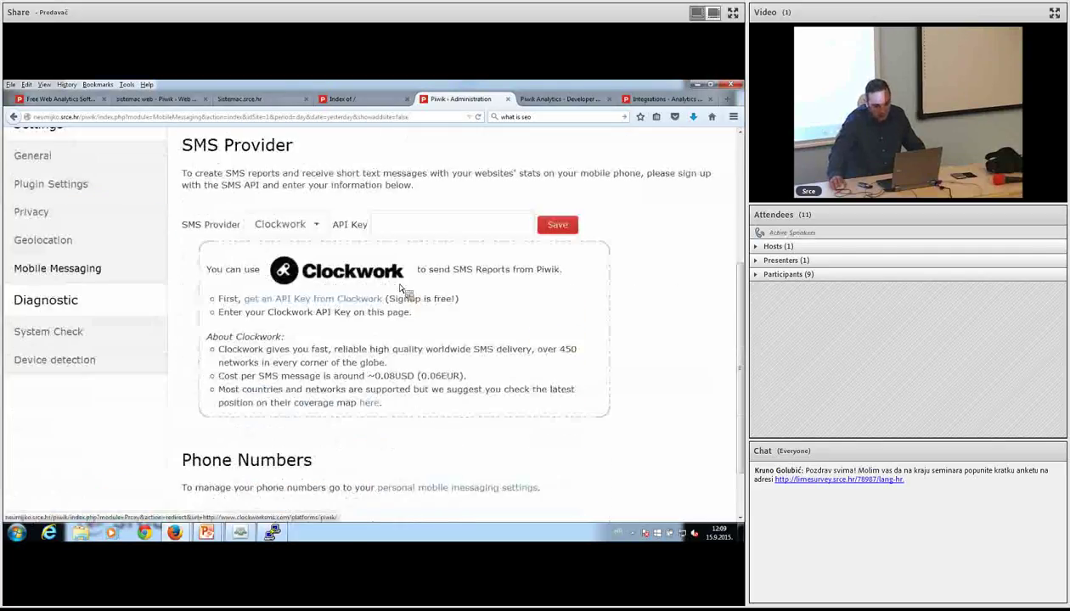
scroll(402, 289, down, 2)
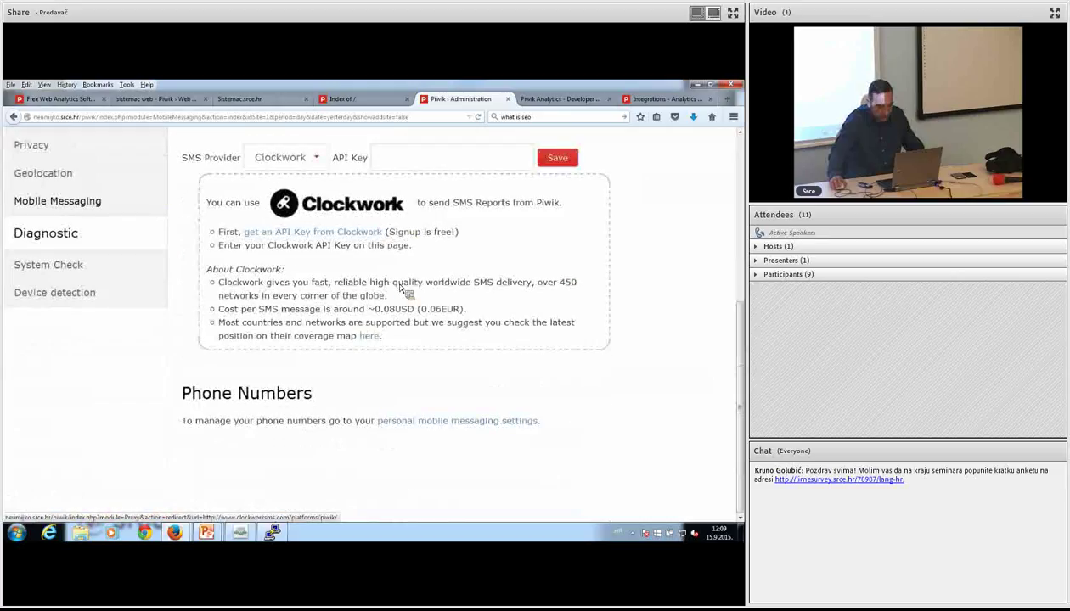
scroll(402, 289, up, 2)
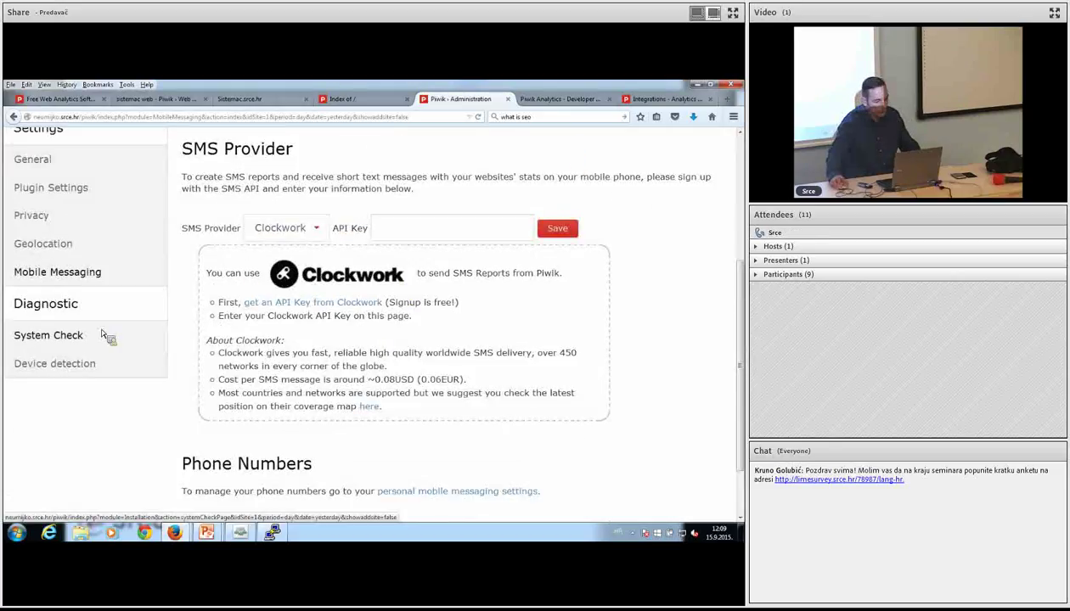
- Open the System Check diagnostic page and examine the required and optional checks, including the Database abilities entry
click(70, 336)
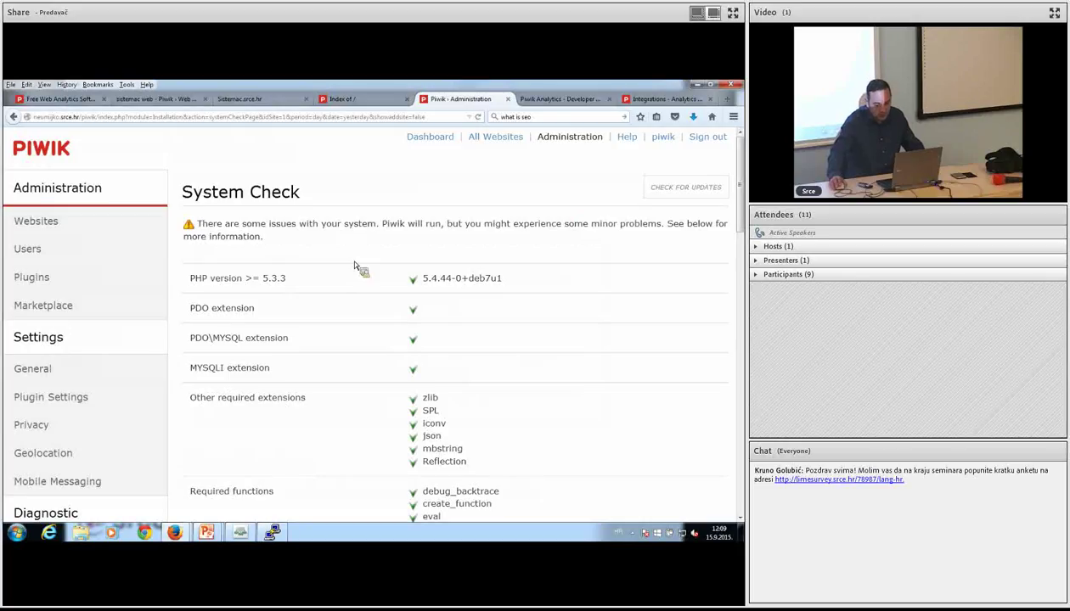
scroll(355, 265, down, 10)
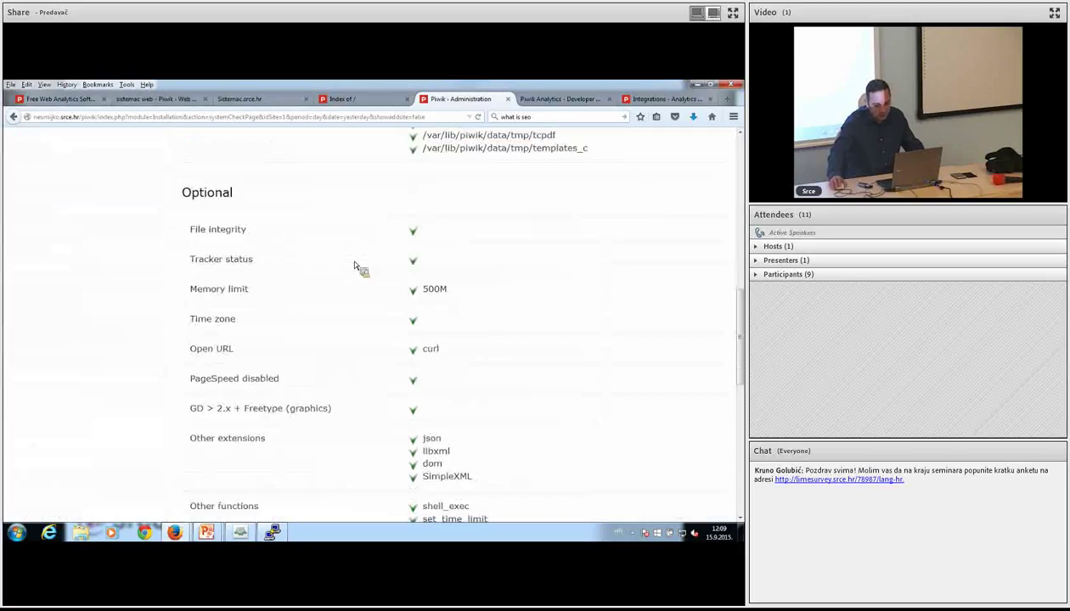
scroll(355, 266, down, 6)
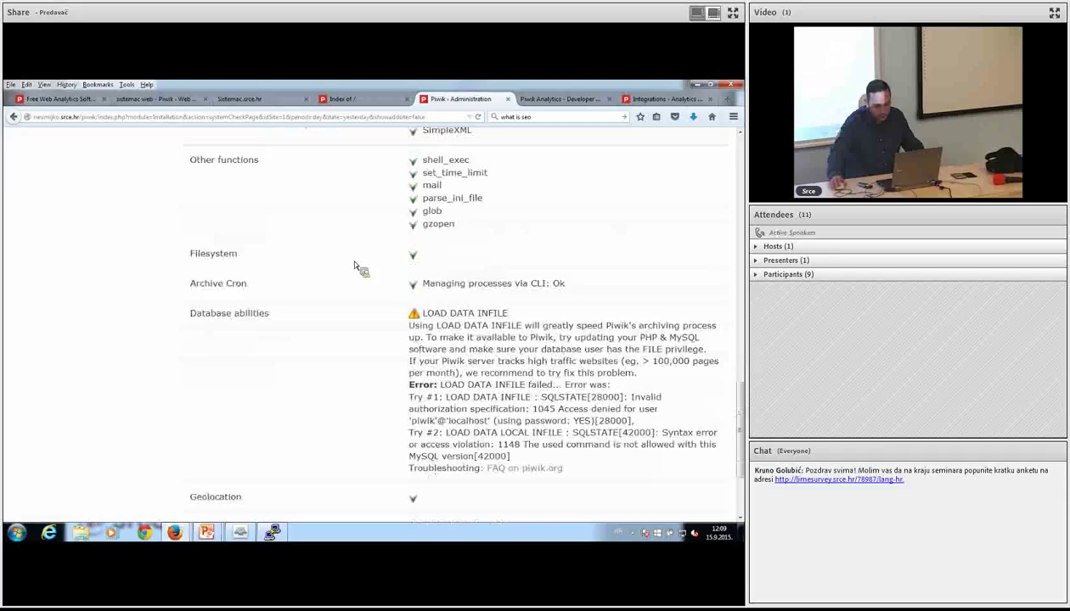
scroll(355, 265, down, 2)
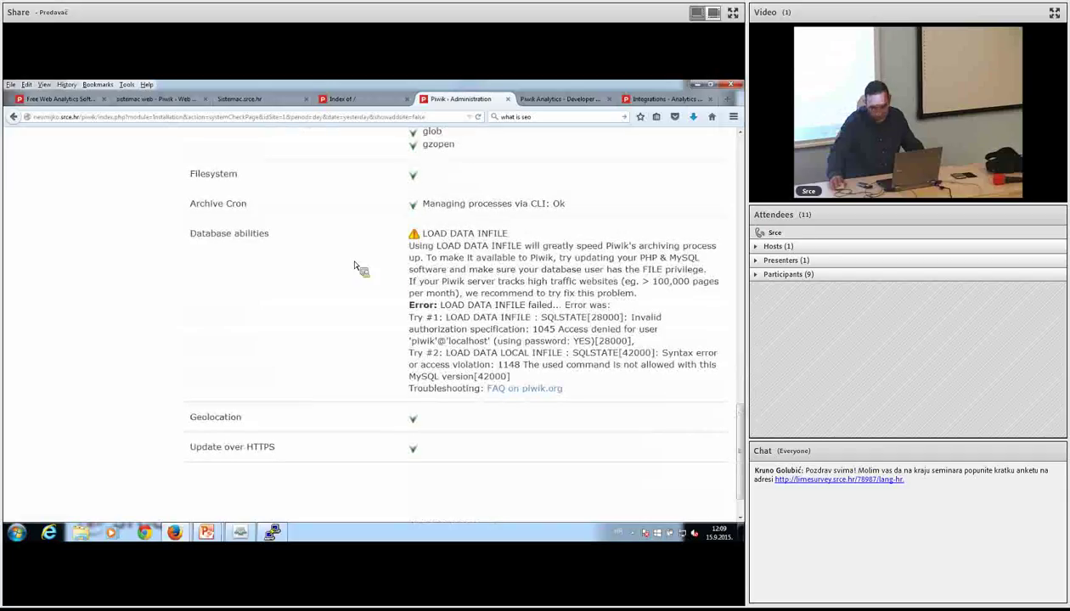
scroll(355, 266, up, 2)
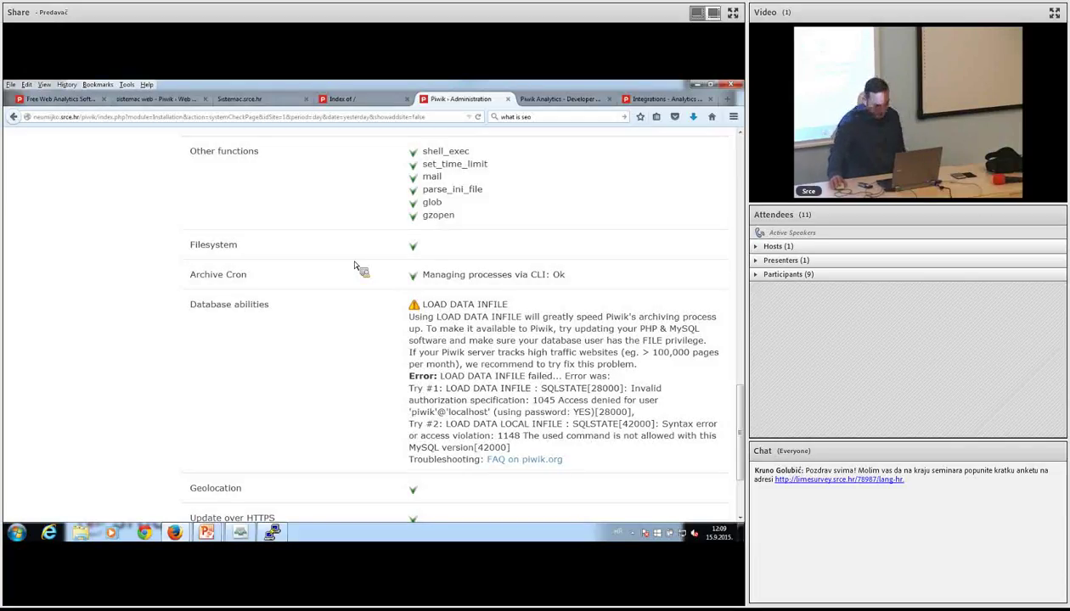
scroll(355, 266, up, 8)
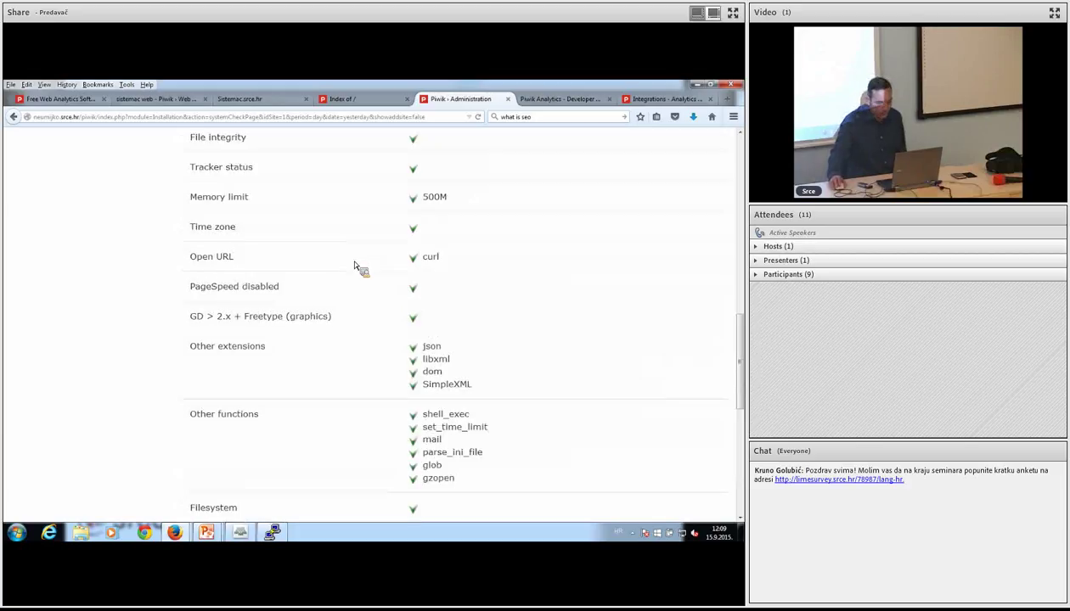
scroll(346, 280, up, 5)
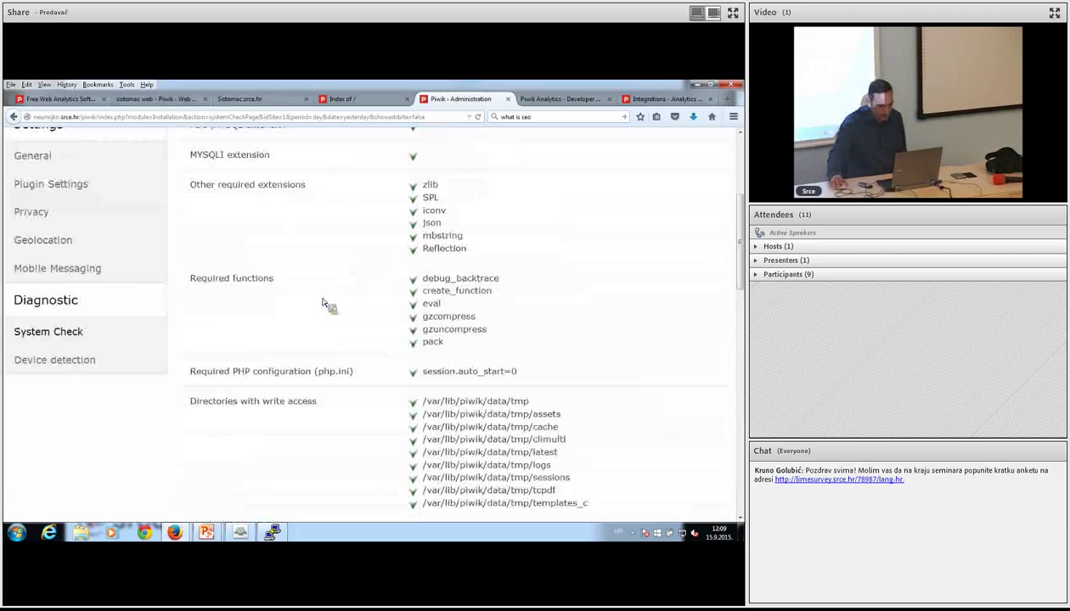
- Open the Device detection diagnostic page and review its User-Agent, operating system, browser and device sections
click(73, 364)
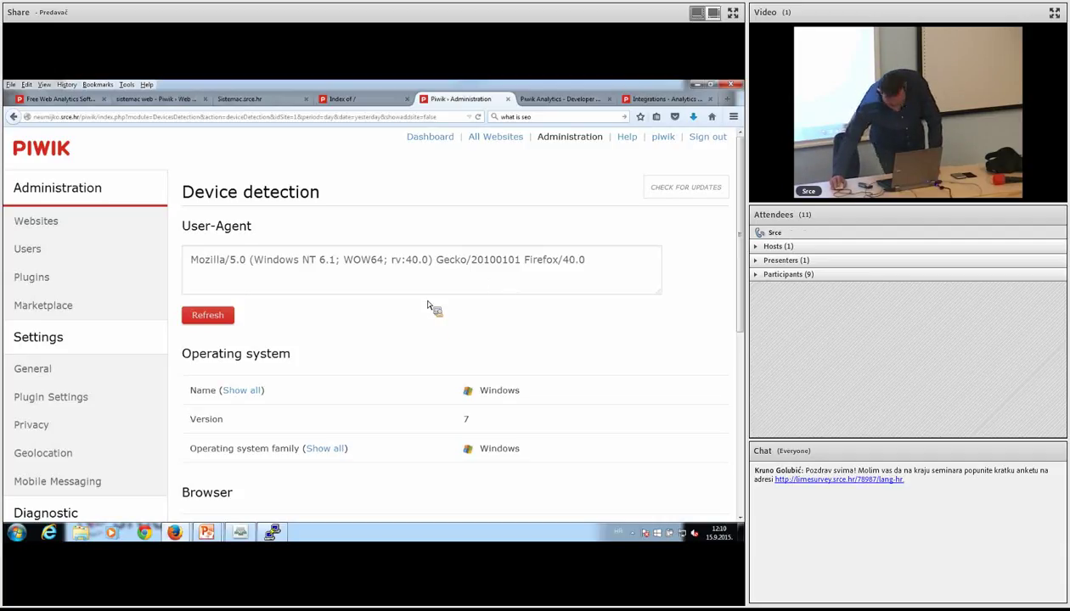
scroll(427, 304, down, 5)
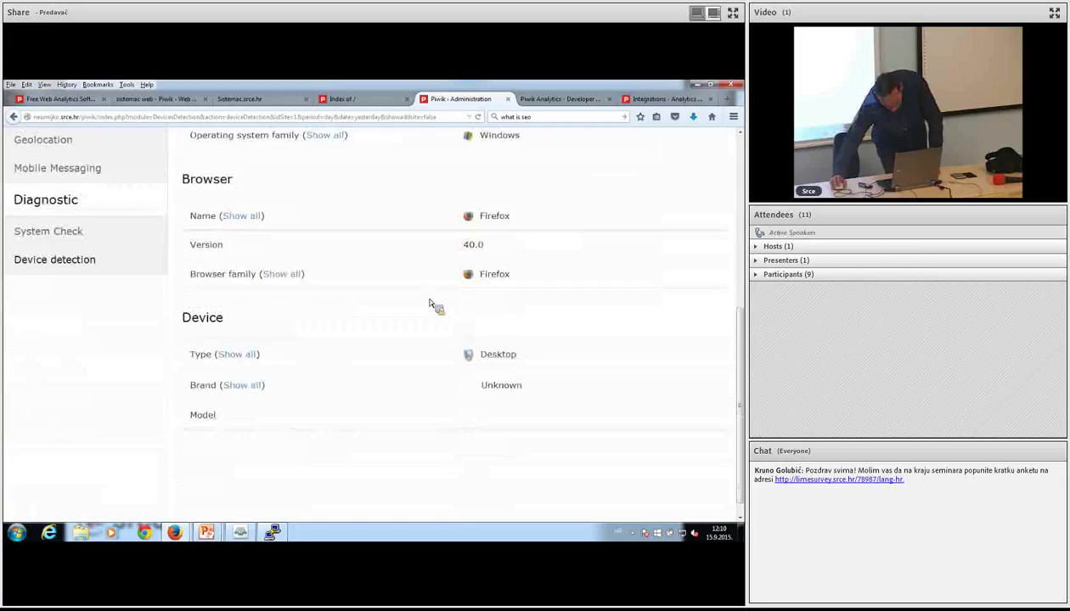
scroll(428, 304, up, 4)
scroll(429, 304, up, 3)
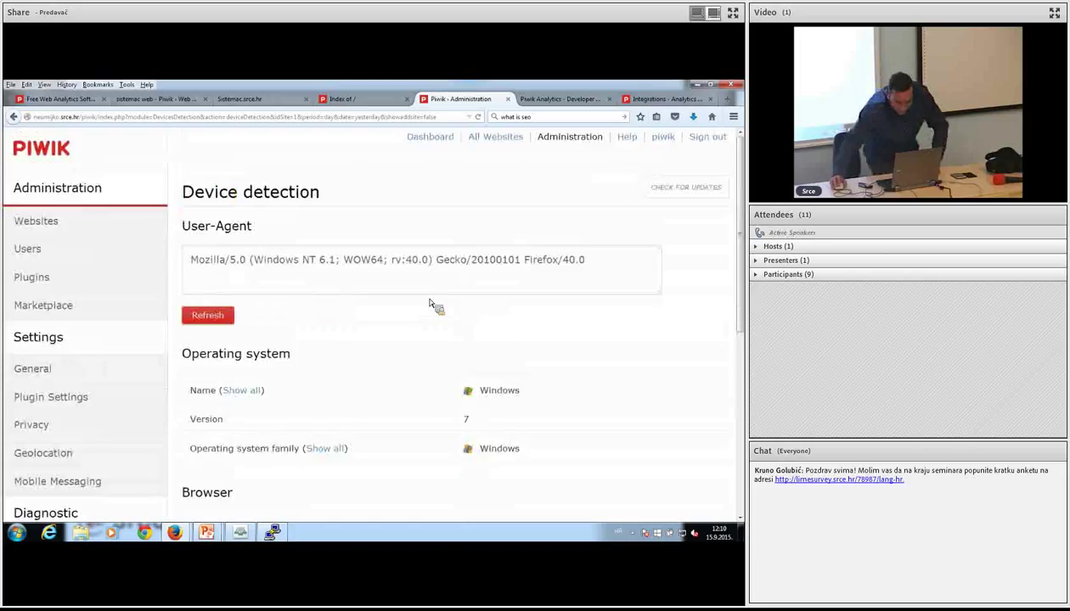
- Open the dashboard of the "test na predavanju" website and examine its widgets, including the Visitors in Real-time list
click(428, 140)
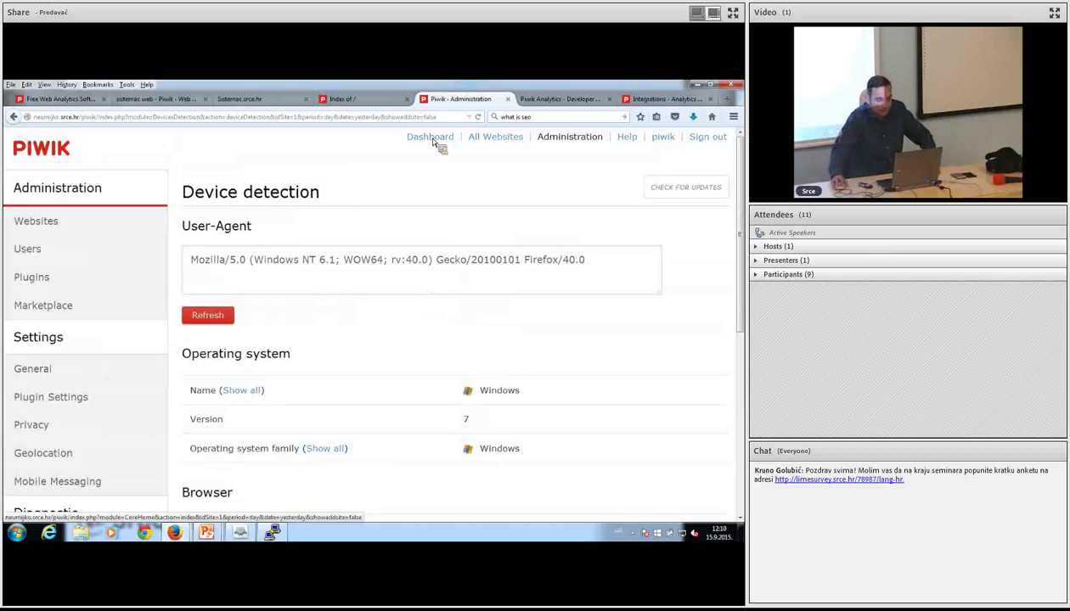
click(433, 138)
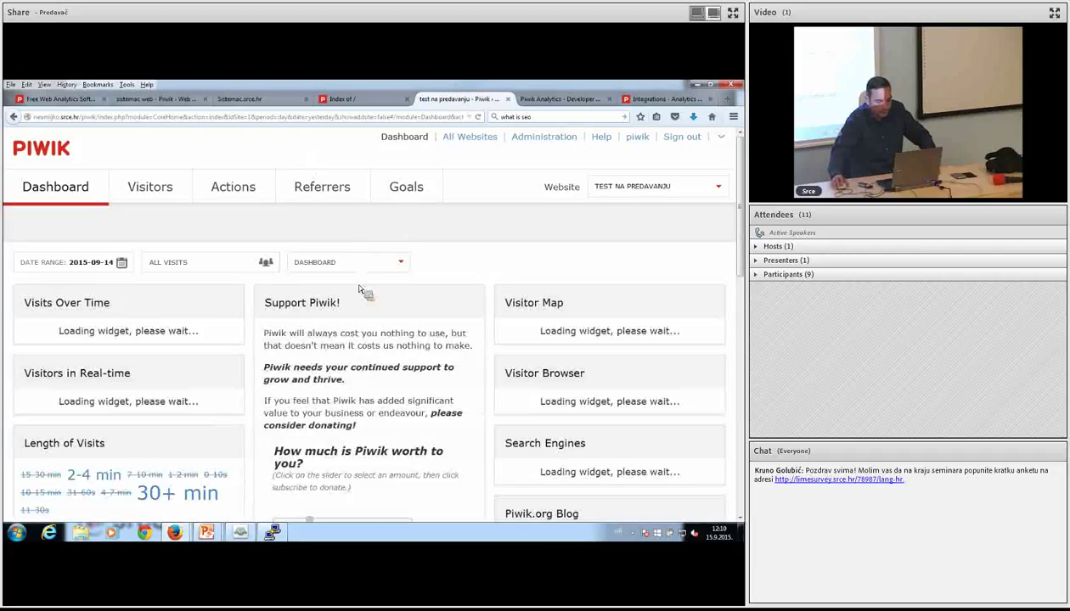
scroll(357, 297, down, 1)
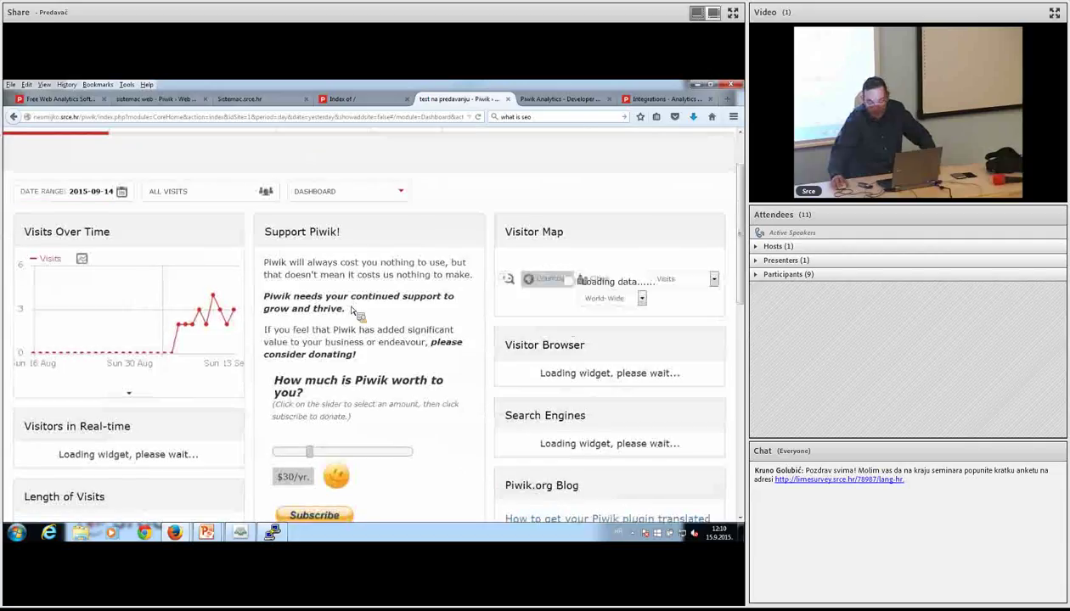
scroll(353, 308, down, 1)
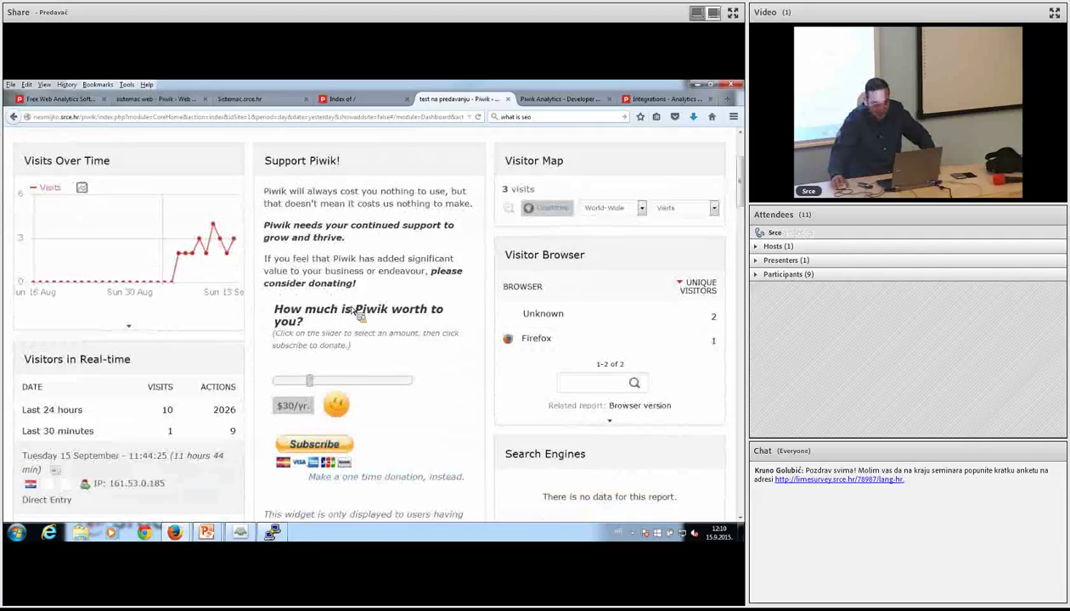
scroll(357, 287, down, 1)
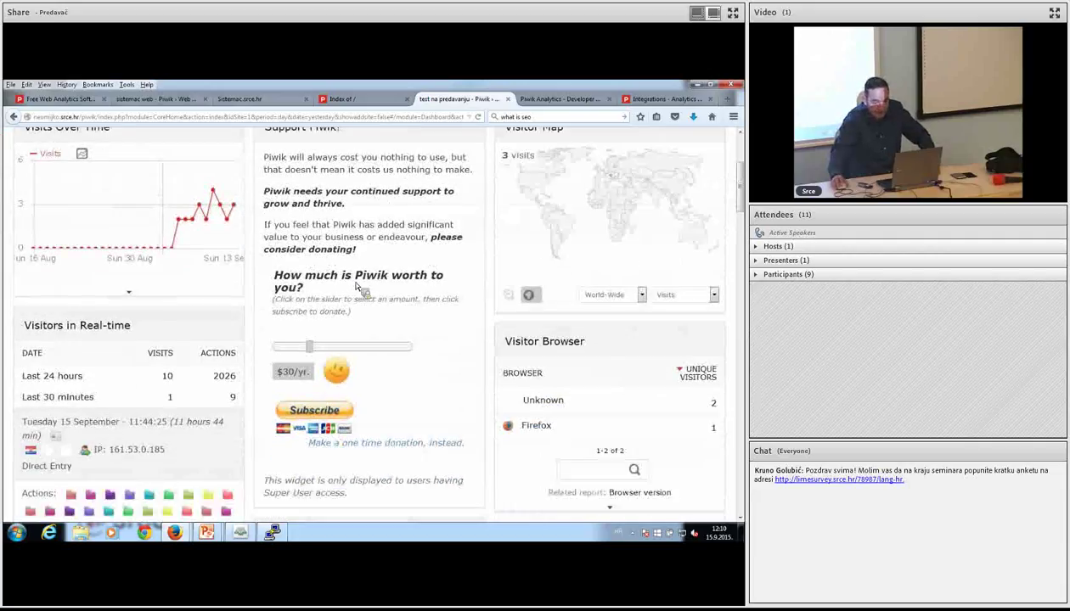
scroll(357, 287, down, 2)
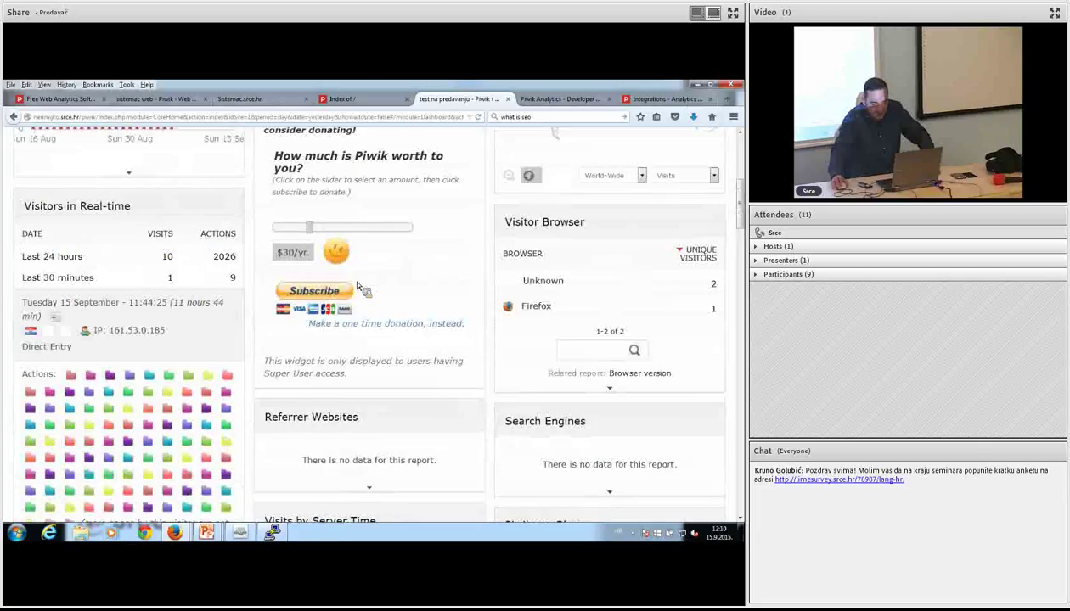
scroll(356, 283, down, 3)
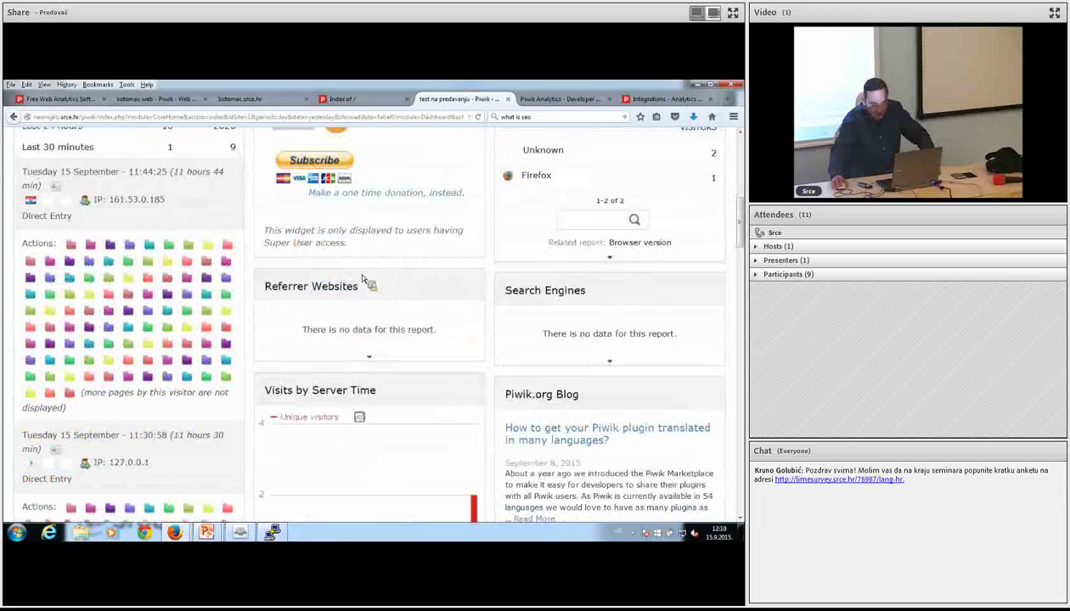
scroll(357, 284, up, 2)
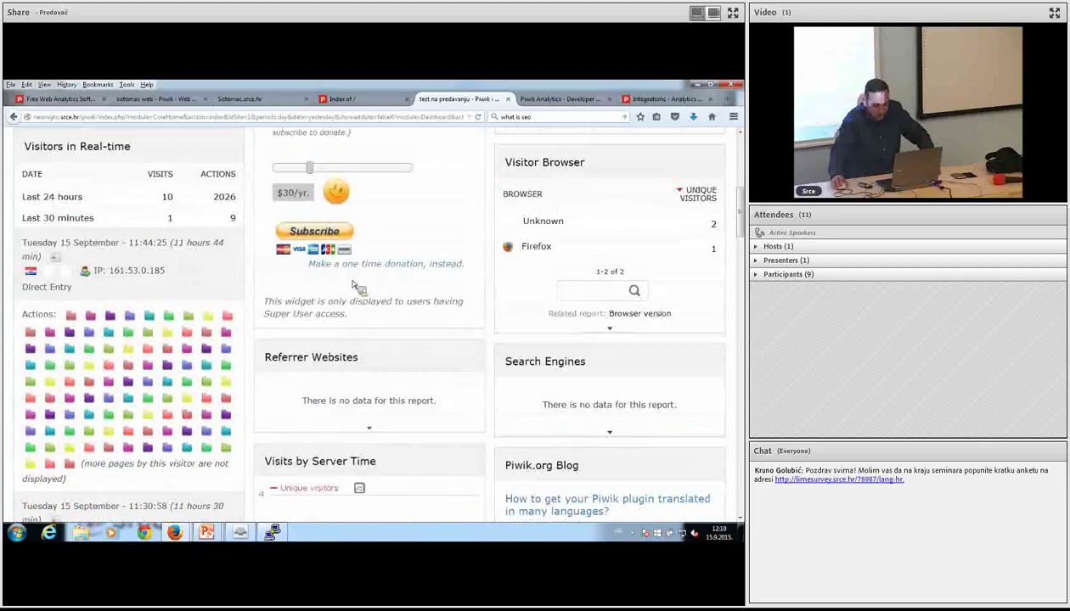
scroll(357, 285, down, 6)
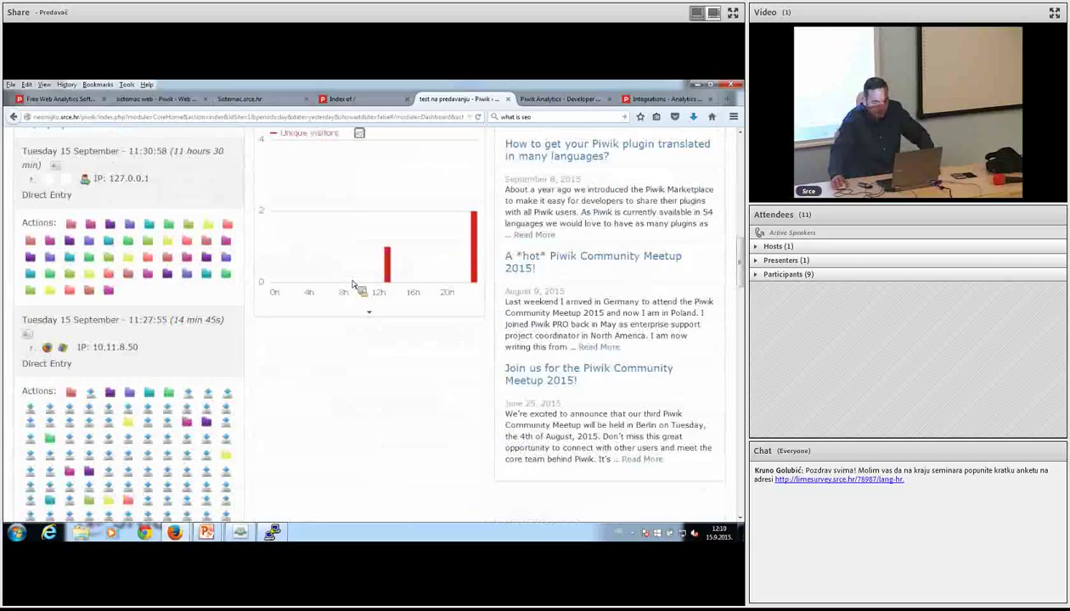
scroll(355, 285, down, 5)
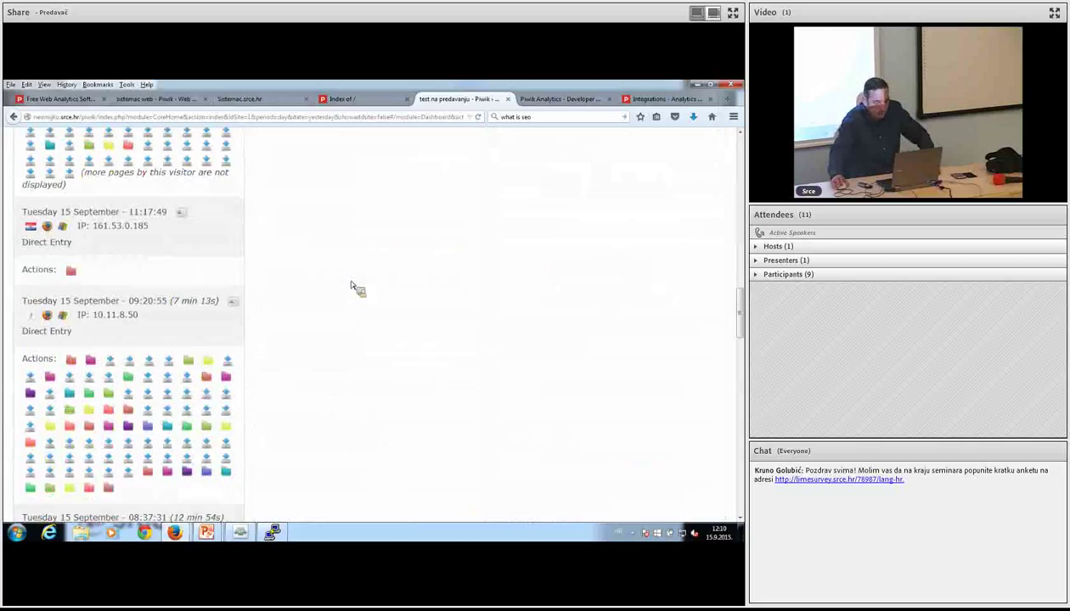
scroll(353, 287, up, 4)
scroll(259, 319, up, 7)
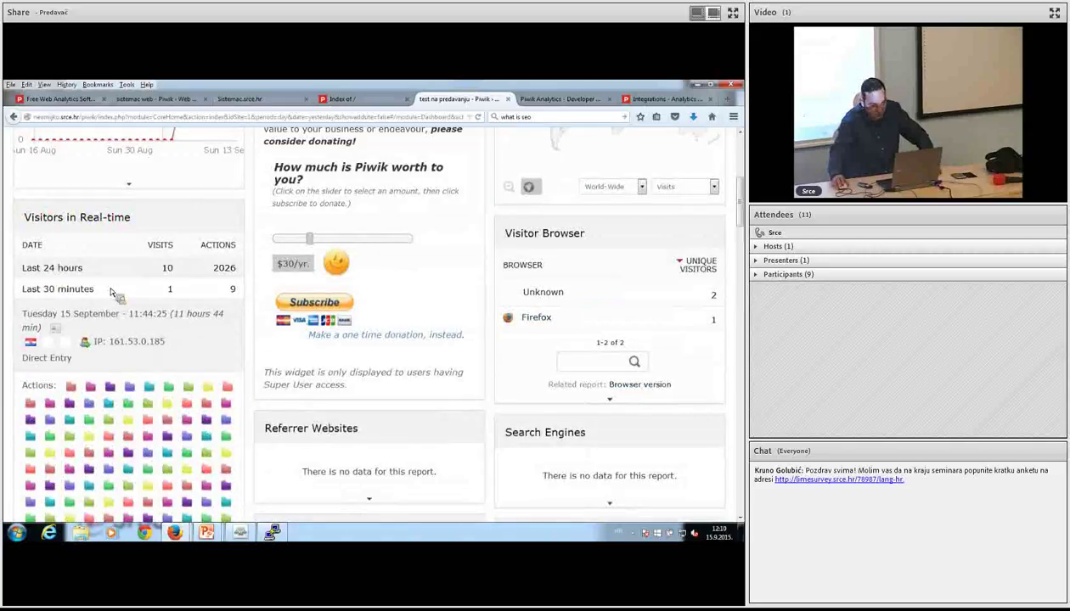
scroll(123, 280, up, 5)
- Open the visitors' Devices report and review its device type, device model and resolution tables
mouse_move(150, 189)
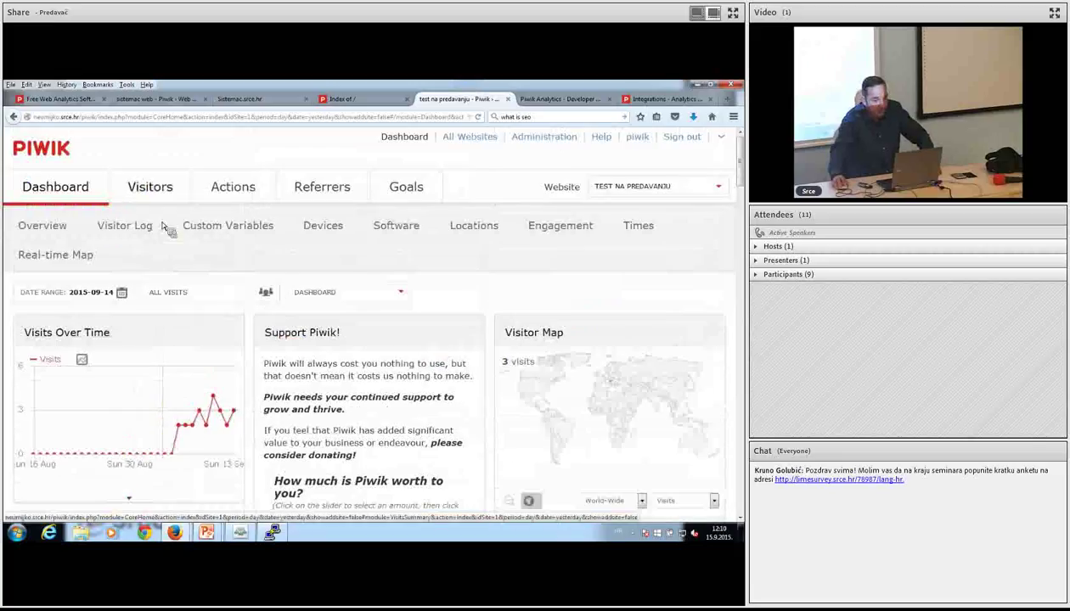
click(327, 227)
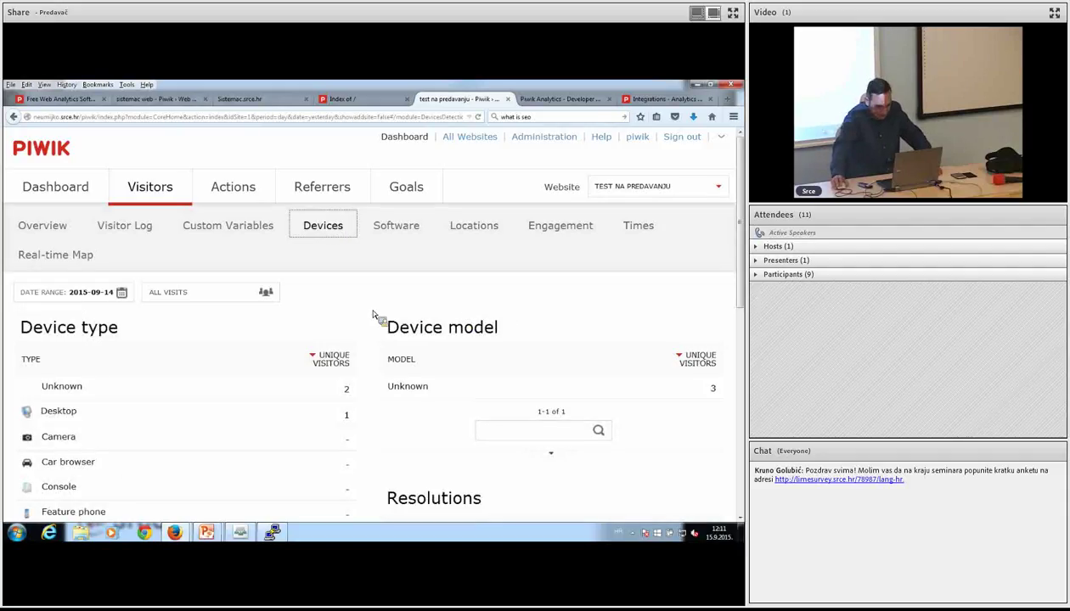
scroll(371, 314, down, 3)
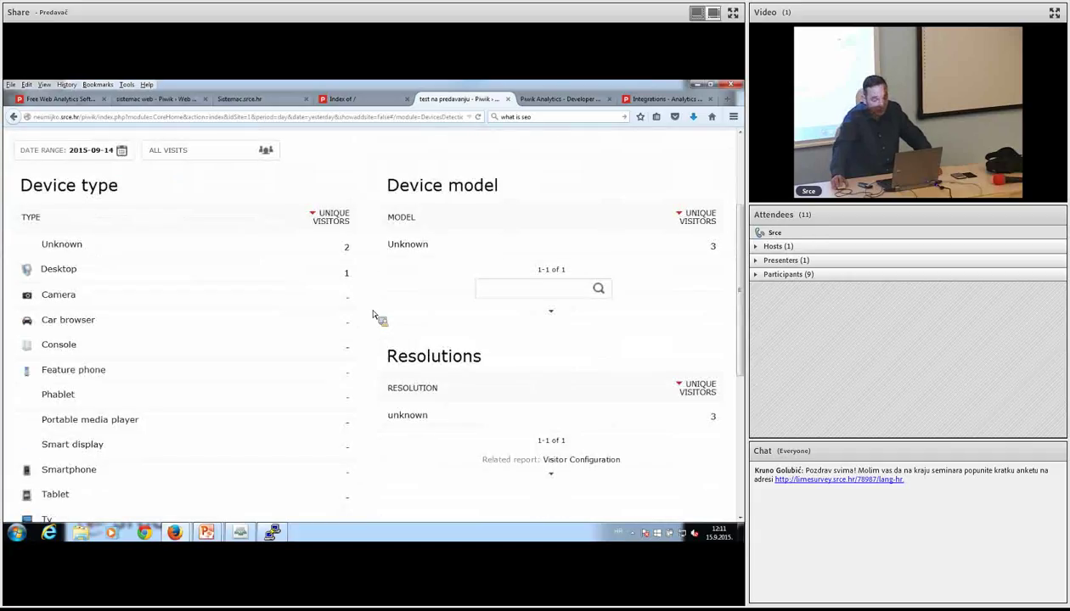
scroll(372, 313, down, 2)
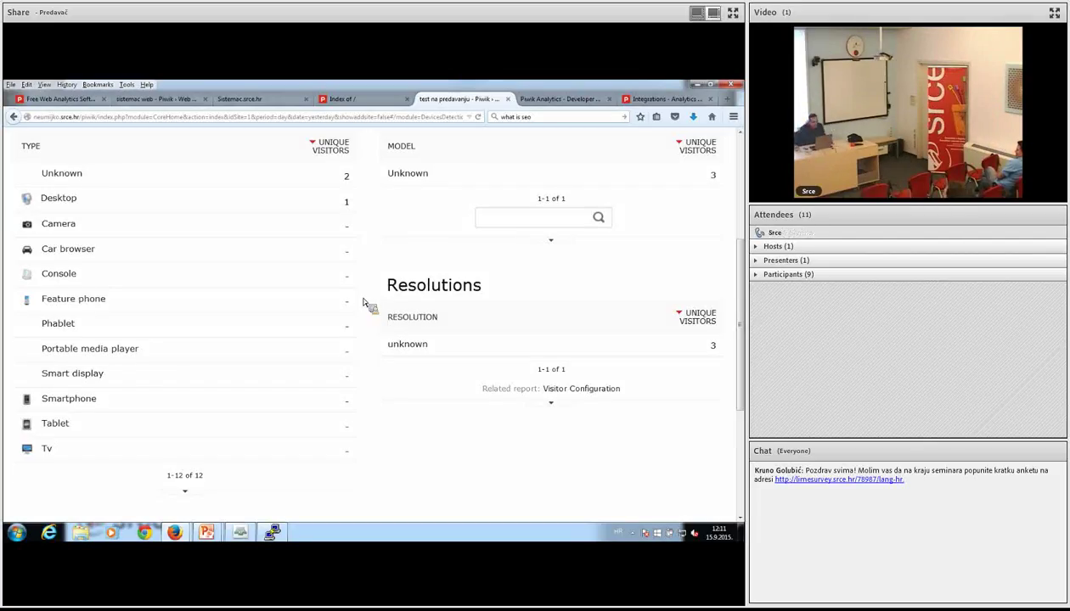
- Switch to the Piwik instance tracking the "sistemac web" site and open its All Websites dashboard
click(162, 98)
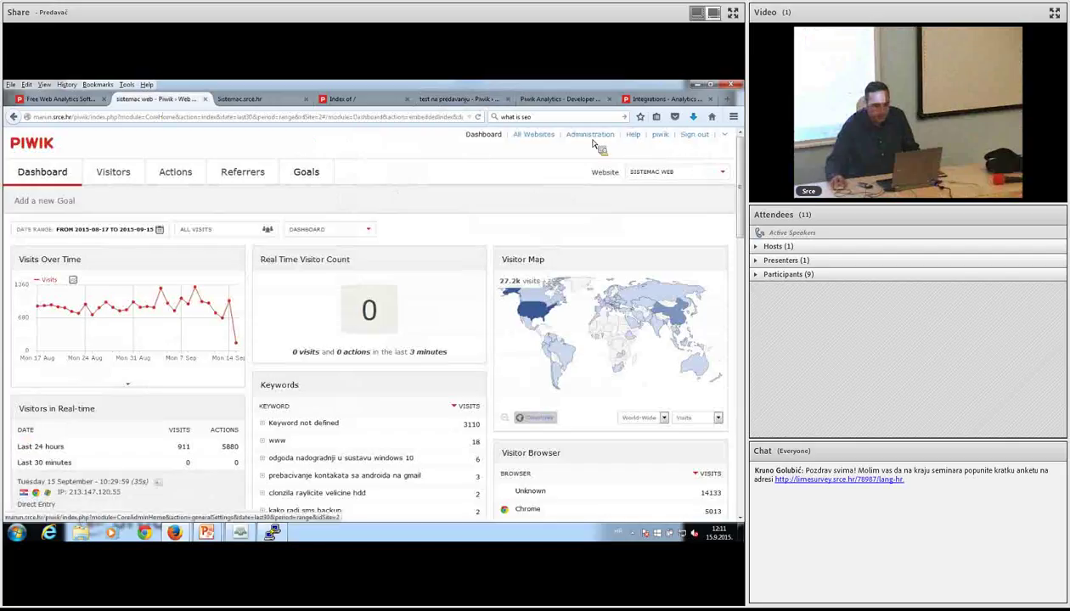
click(537, 136)
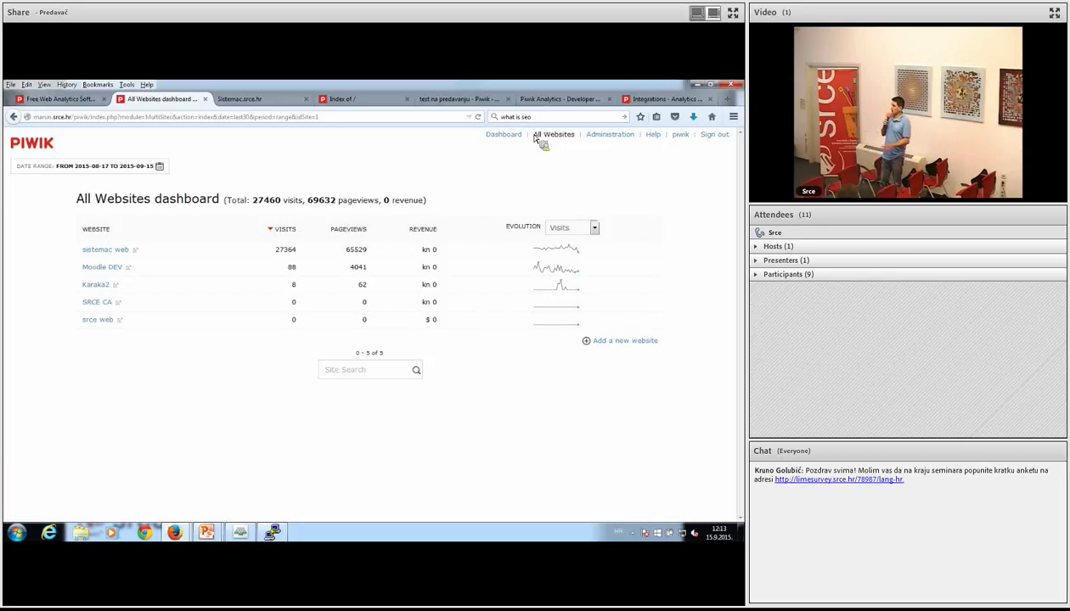
- Switch to the PowerPoint slide show and advance from the log archiving slide to the closing "Pitanja?" slide
mouse_move(210, 544)
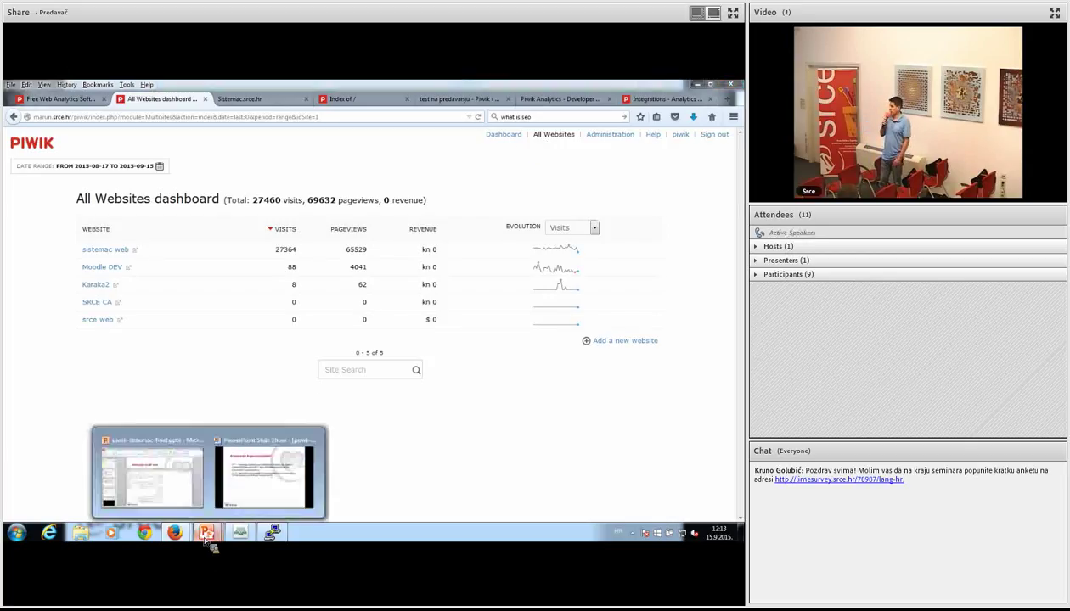
mouse_move(253, 487)
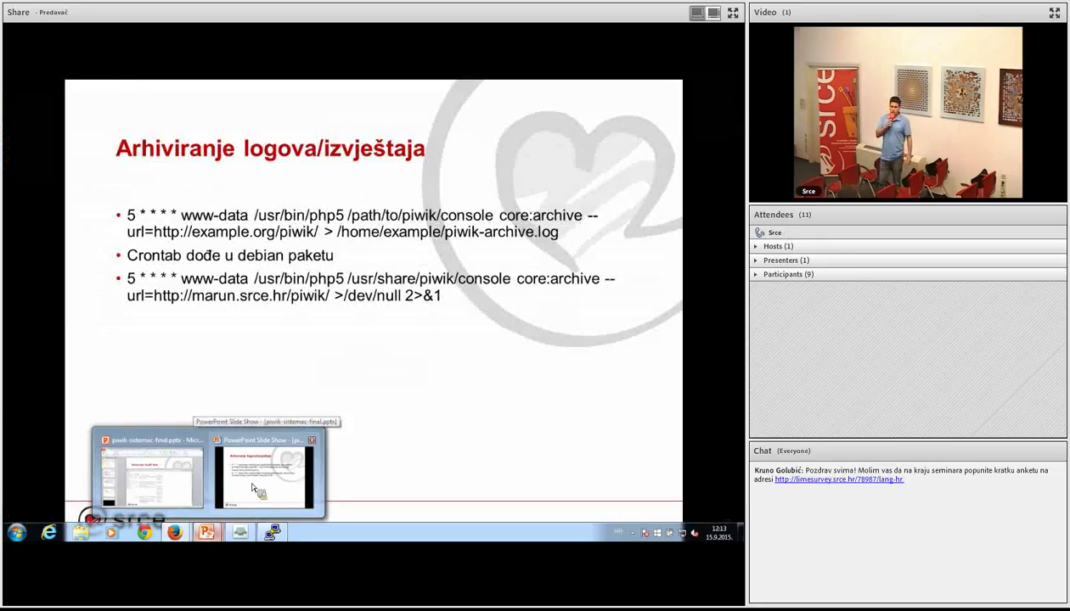
click(253, 488)
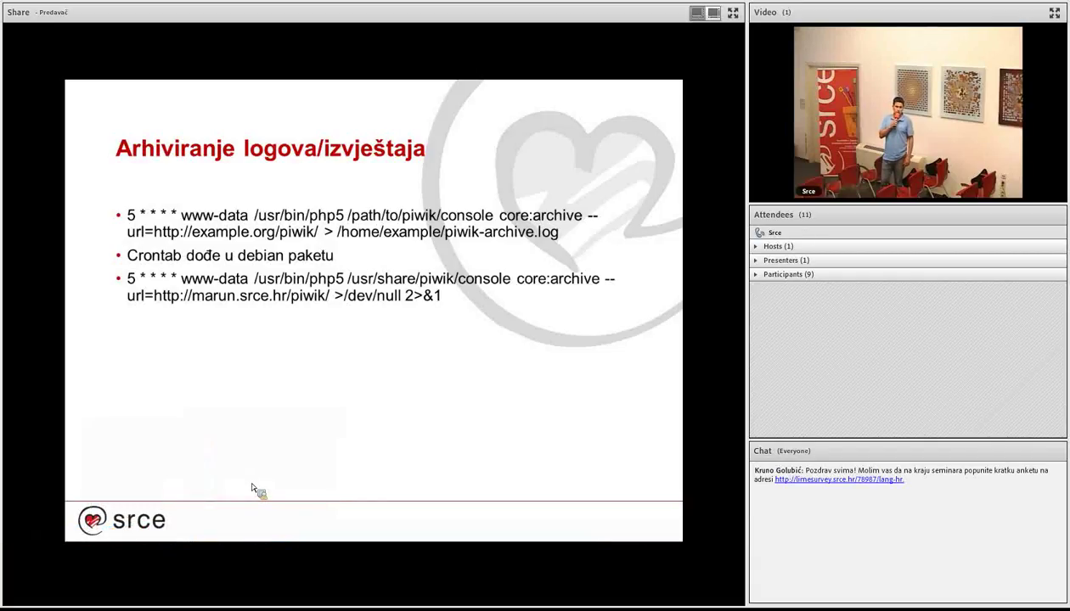
key(Right)
key(Right)
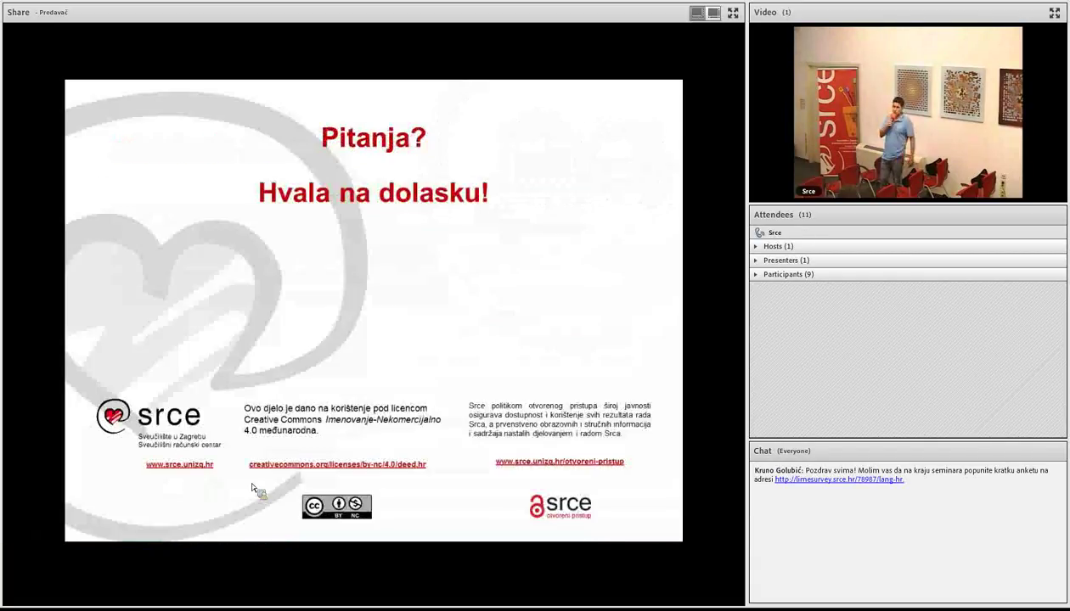
key(Right)
key(Left)
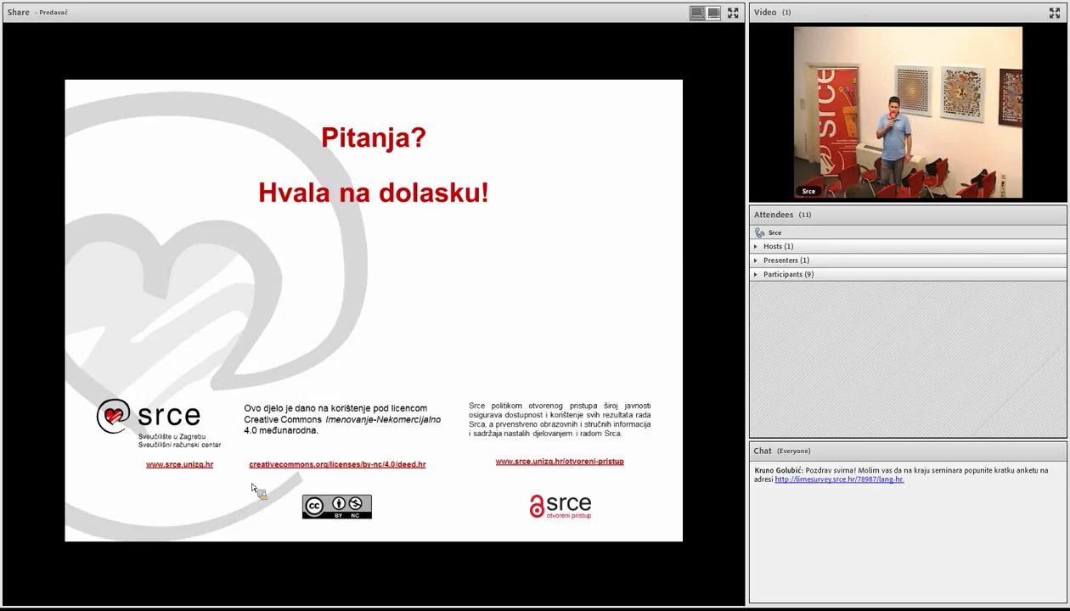
- Switch to the PuTTY screen session and bring up its window with the marun server's root prompt
key(alt+Tab)
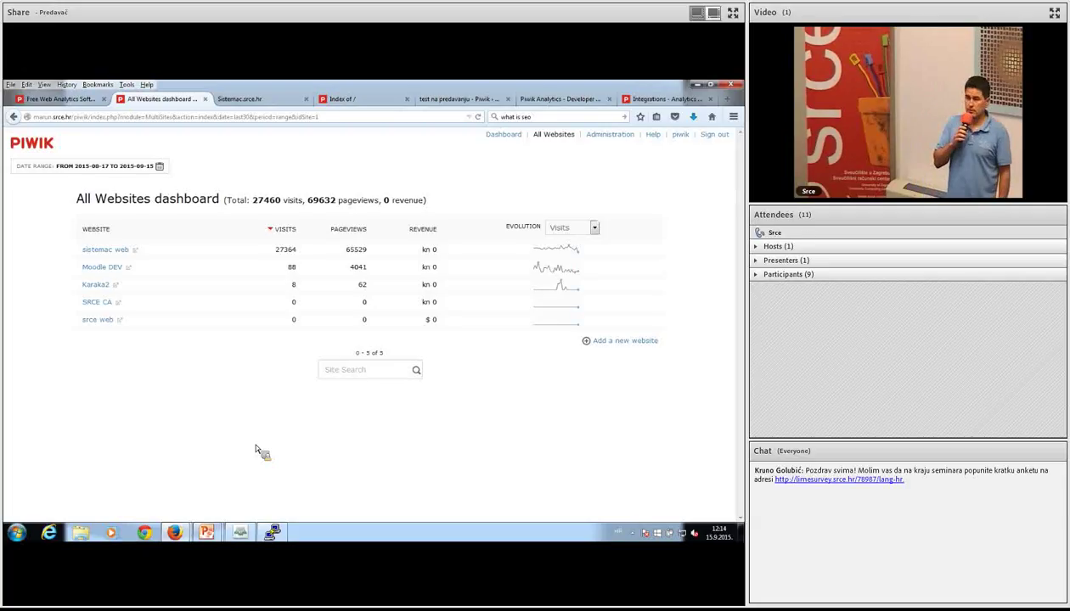
key(alt+Tab)
key(alt+Tab)
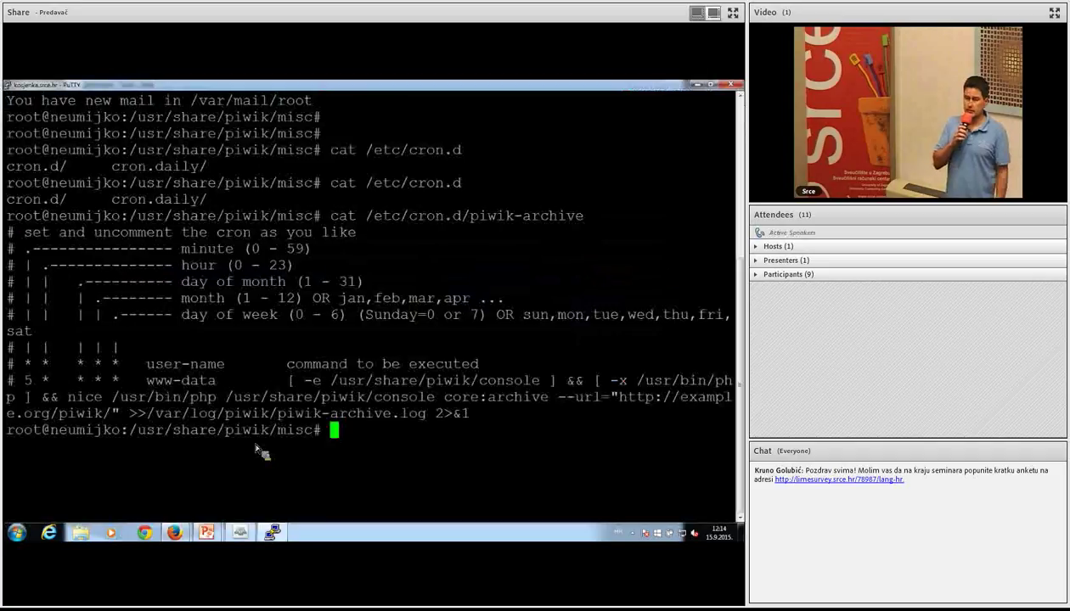
key(alt+Tab)
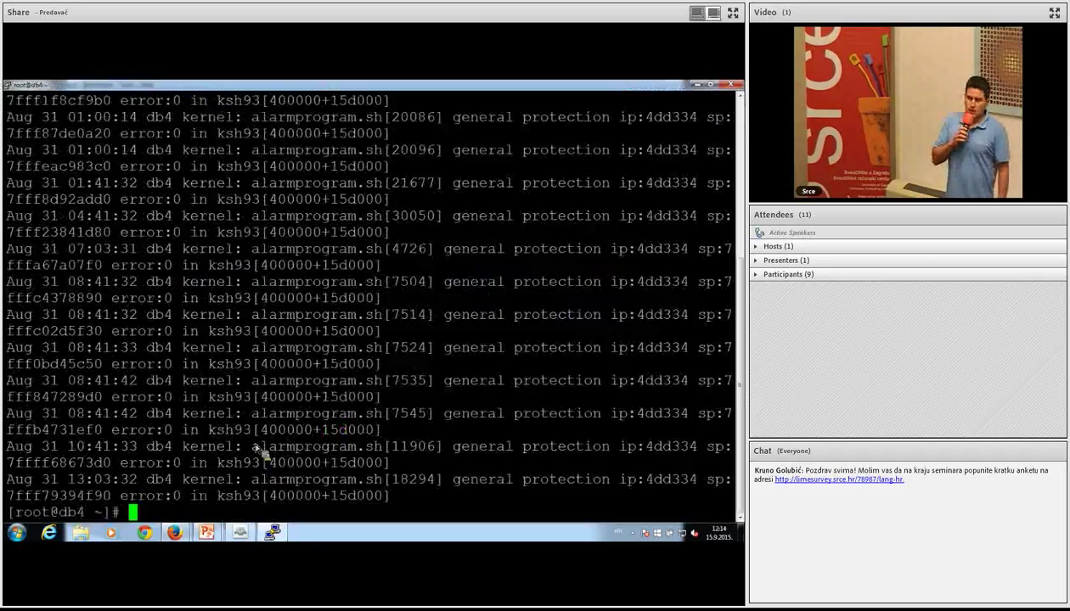
key(alt+Tab)
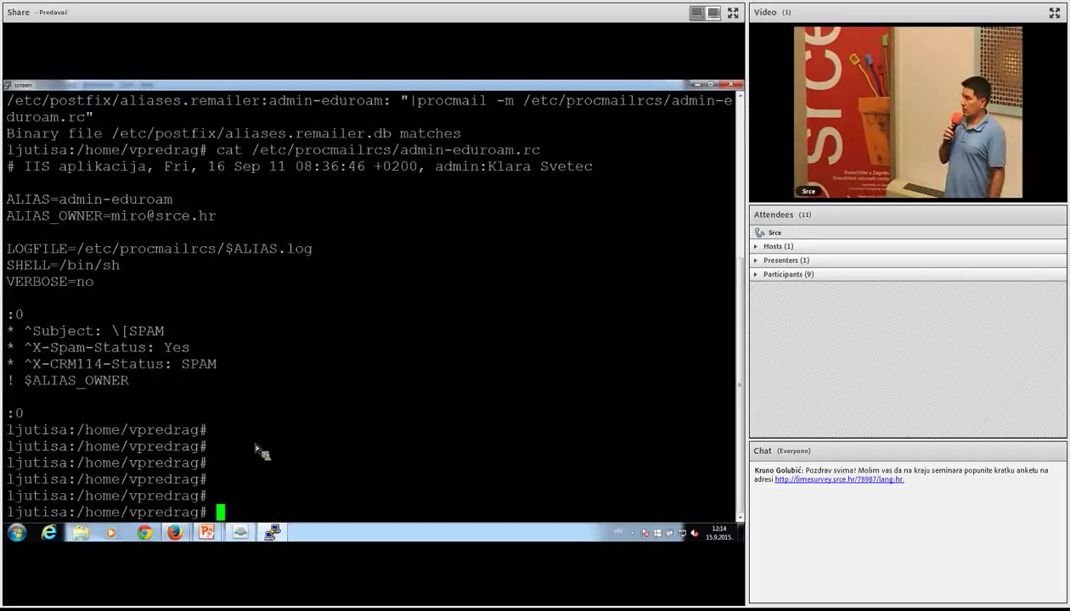
key(ctrl+a)
key(n)
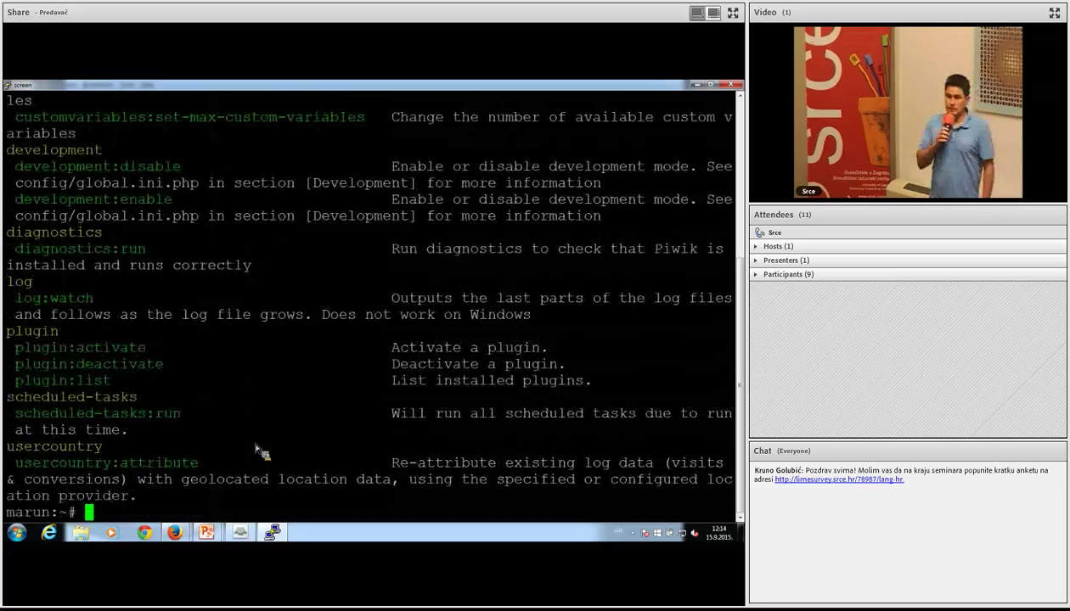
- Run grep for "imprt" on the Apache site configuration /etc/apache2/sites-enabled/sistemac.srce.hr
text(gre)
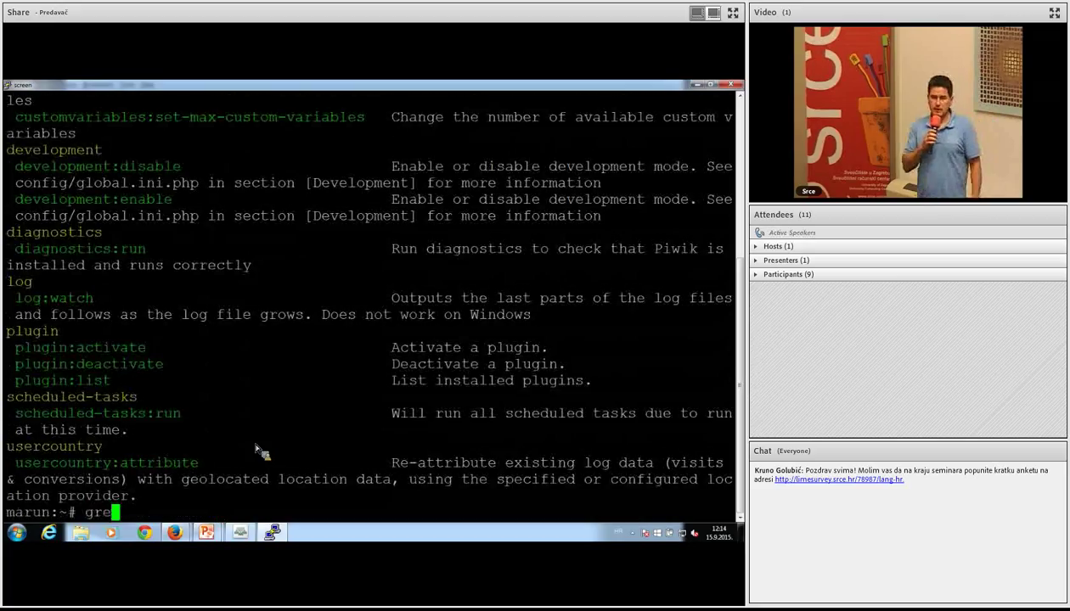
text(p imp)
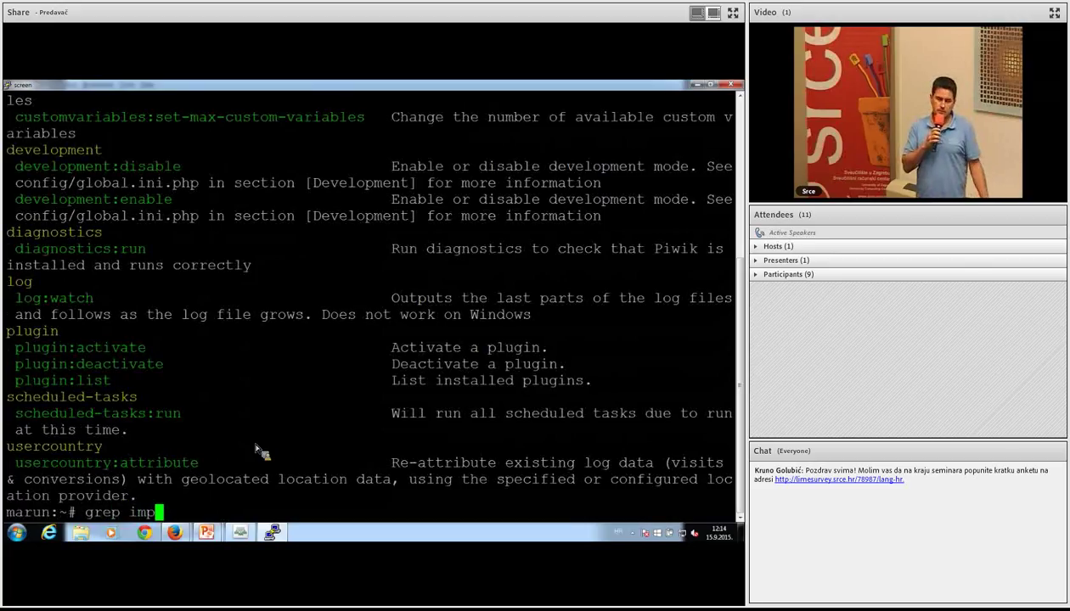
text(rt )
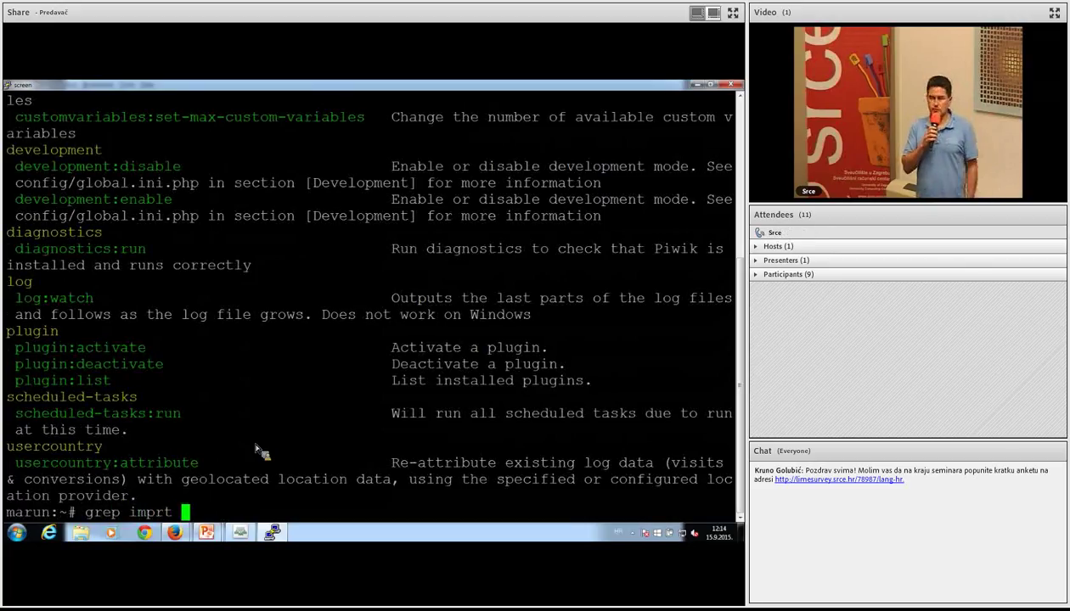
text(/etc)
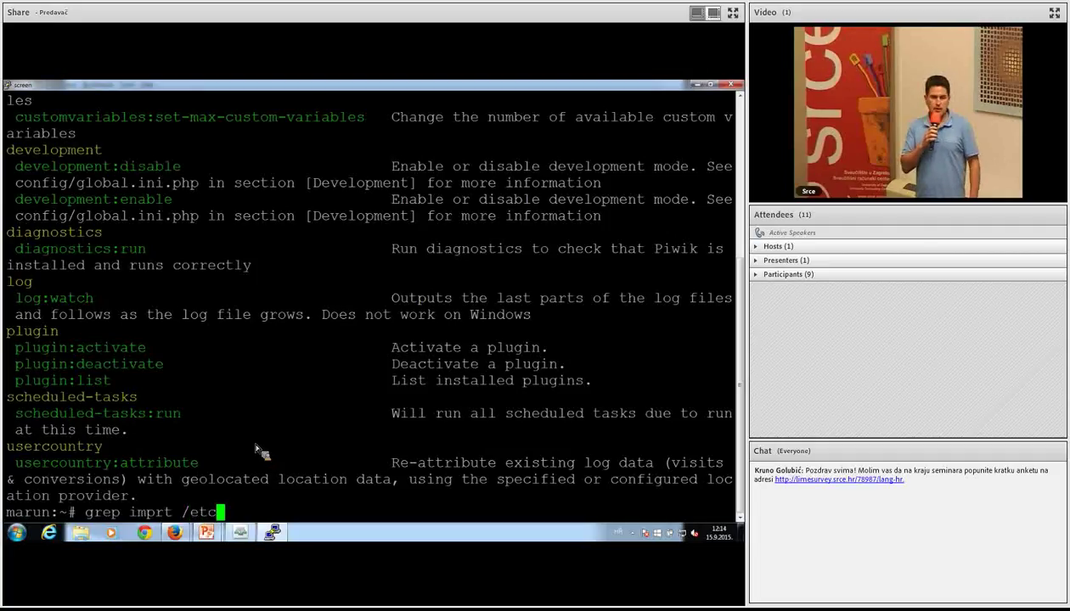
text(/apache2/sites-)
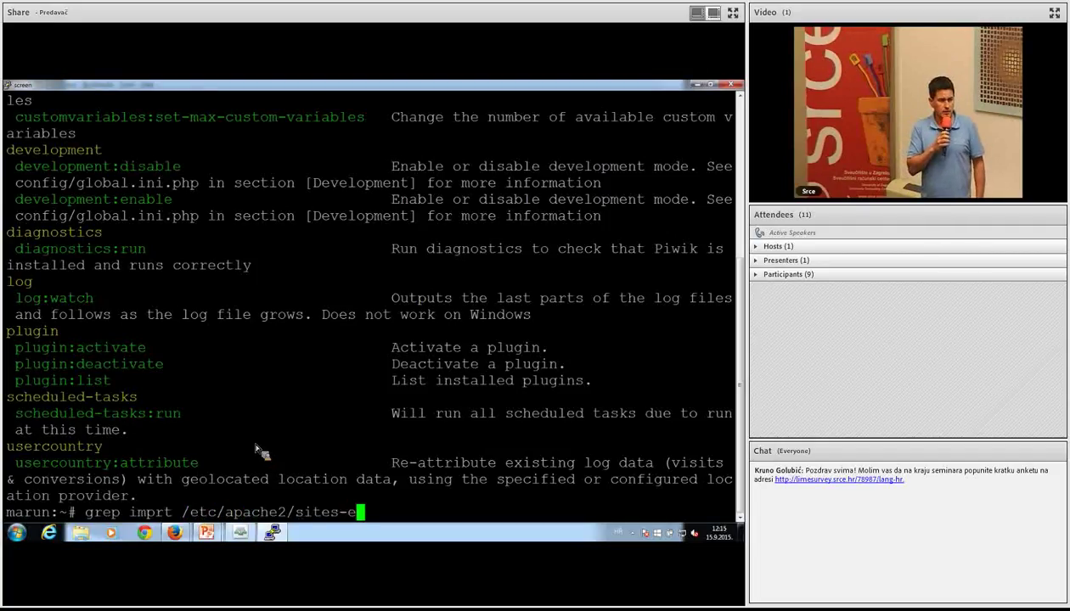
text(e)
key(Tab)
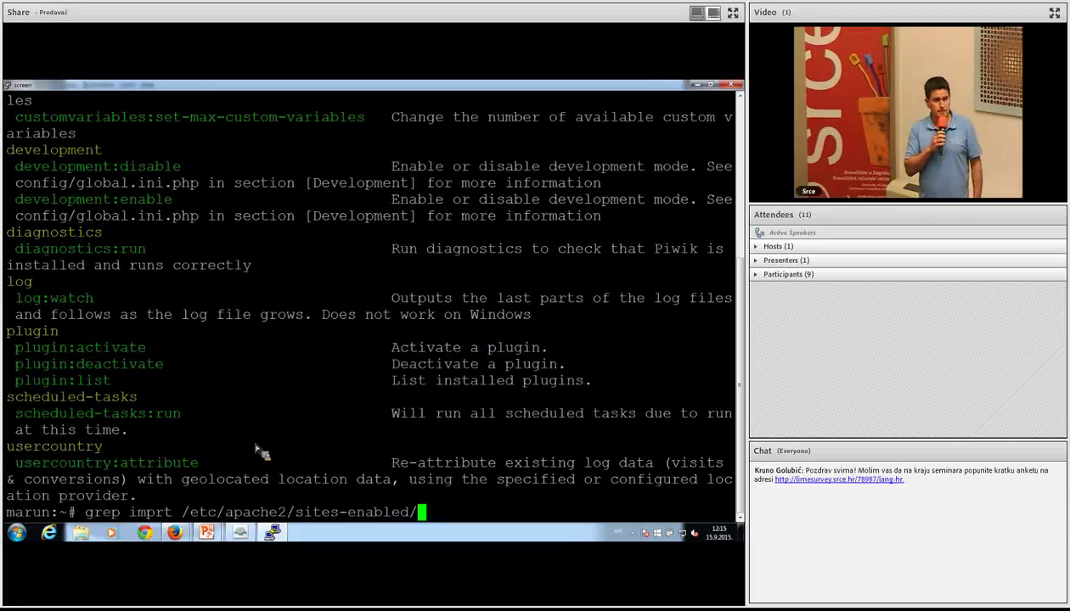
text(sis)
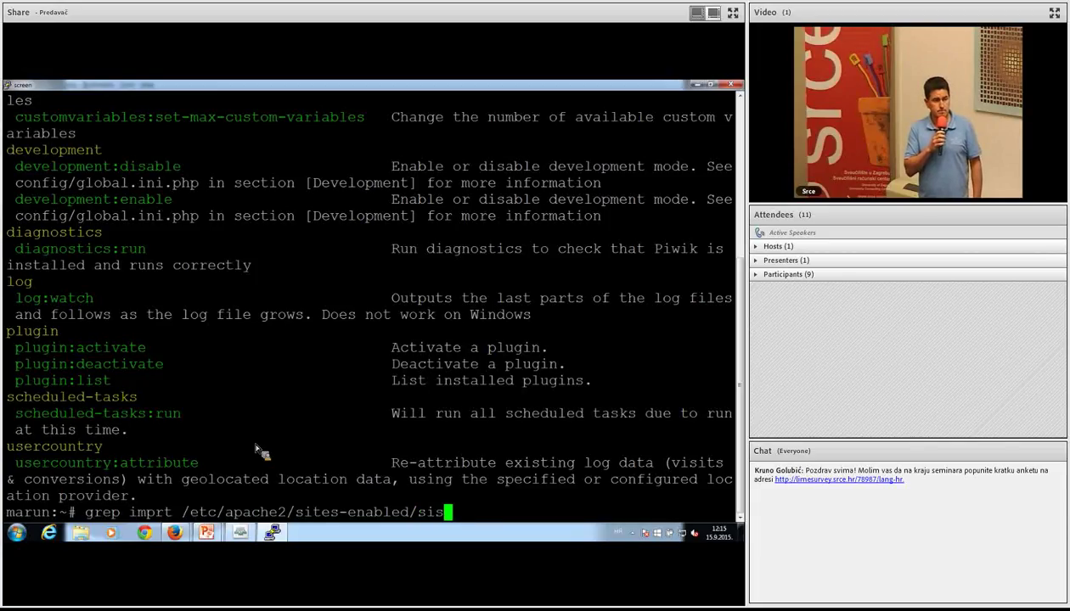
text(temac)
key(Tab)
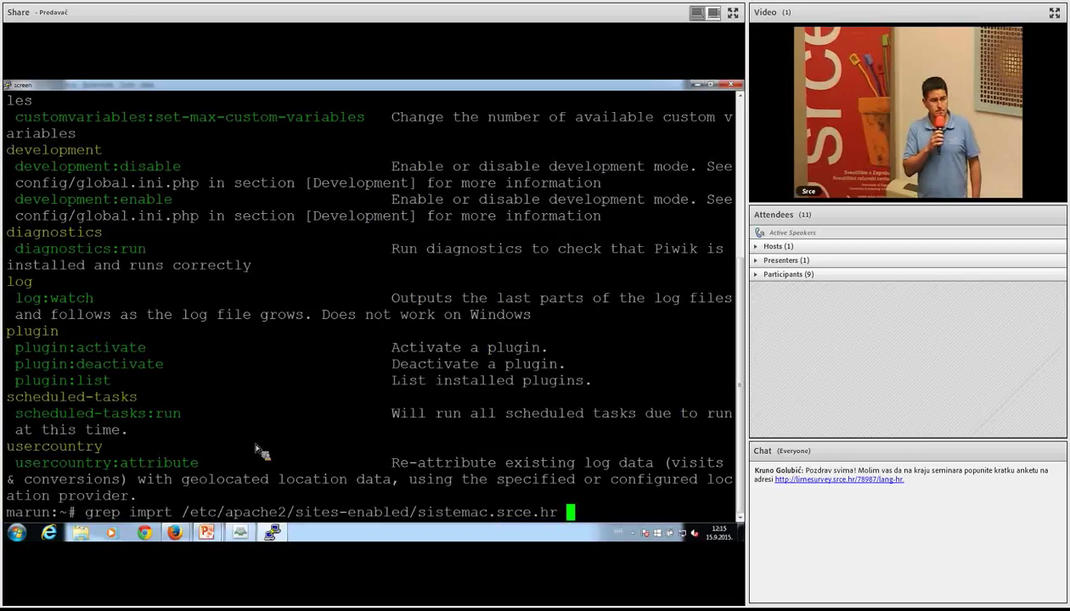
key(Return)
- Correct the search term in the previous grep command to "import" and run it on the sistemac.srce.hr configuration
key(Up)
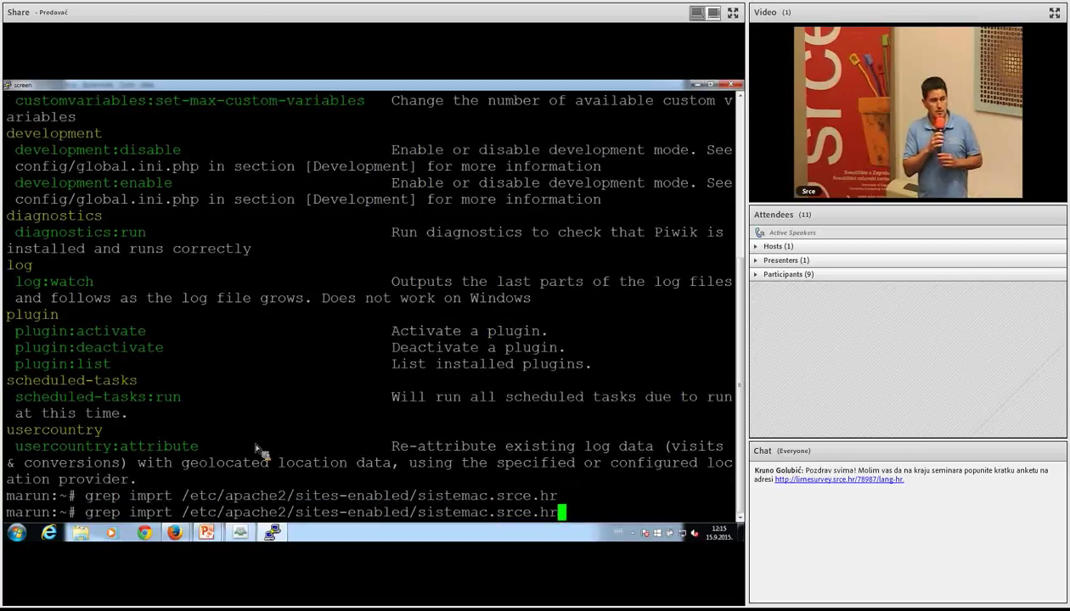
key(Left)
key(Left)
key(Left)
key(Left)
key(Left)
key(Left)
key(Left)
key(Left)
key(Left)
key(Left)
key(Left)
key(Left)
key(Left)
key(Left)
key(Left)
key(Left)
key(Left)
key(Left)
key(Left)
key(Left)
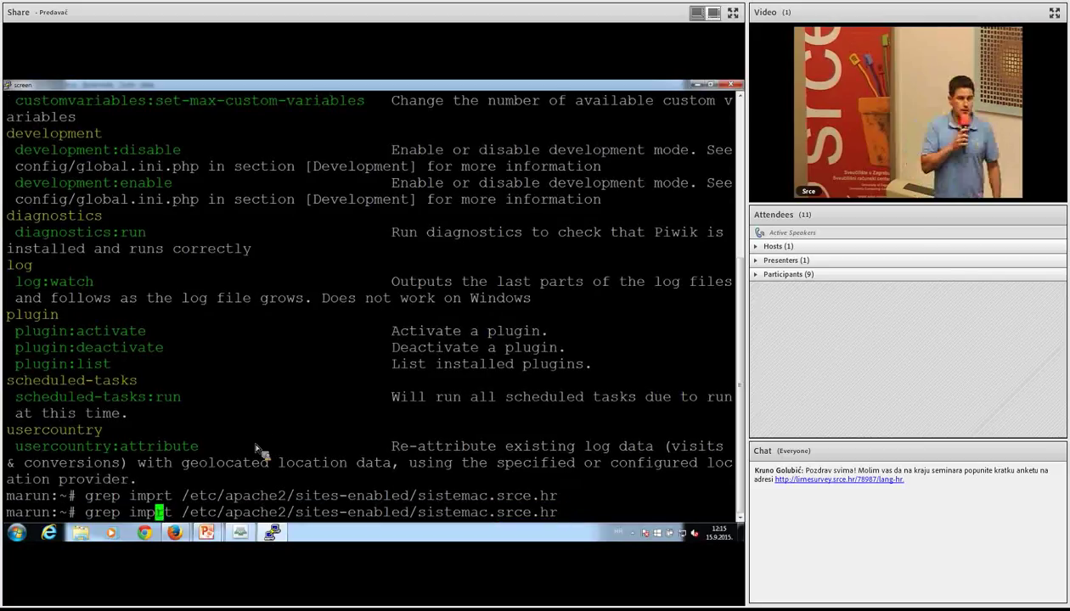
text(o)
key(Return)
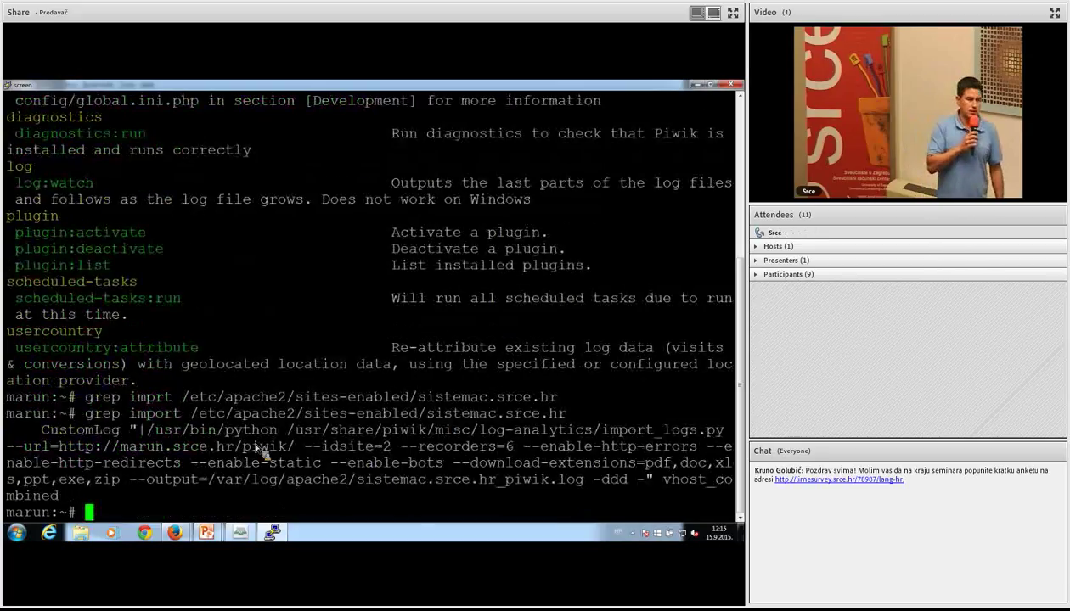
- Clear the terminal and run the "import" search on the sistemac.srce.hr configuration again
text(clear)
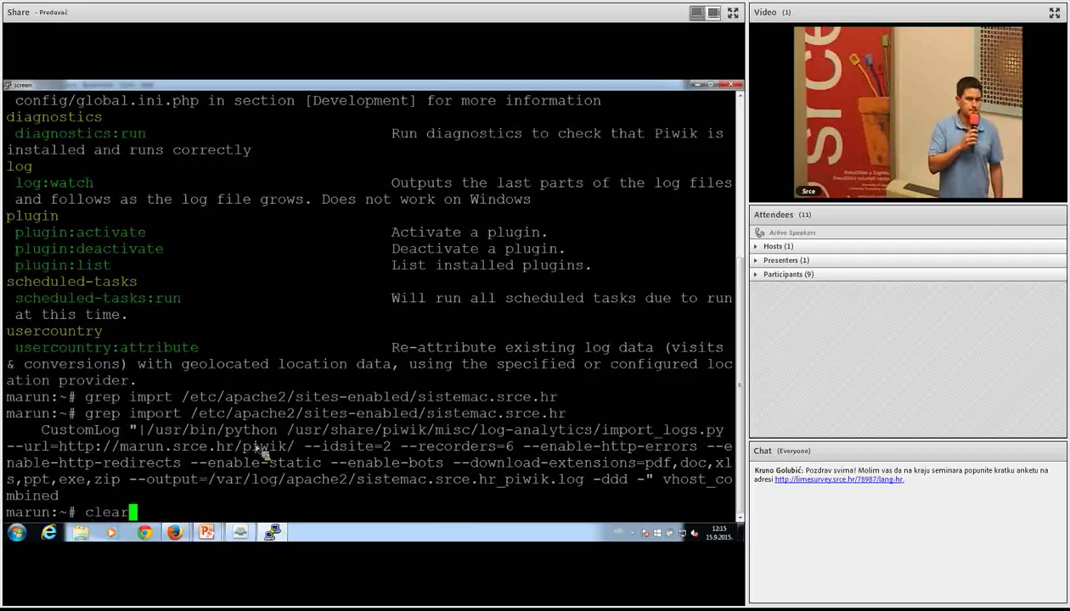
key(Return)
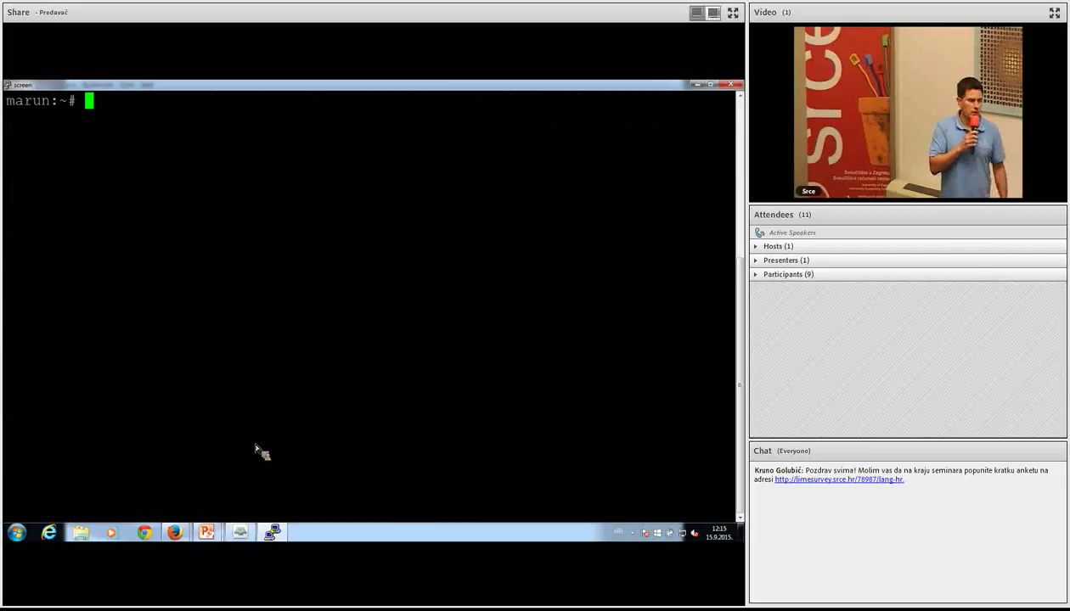
key(Up)
key(Up)
key(Return)
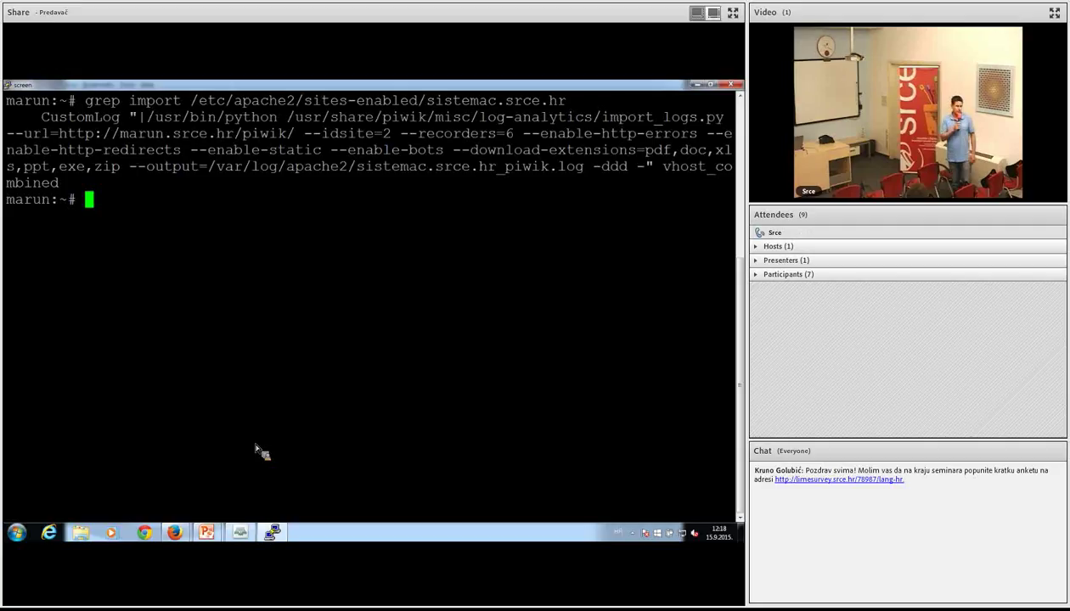
- Switch back to Piwik in Firefox, open the Karaka2 website's dashboard and review its widgets, including Visits by Server Time
key(alt+Tab)
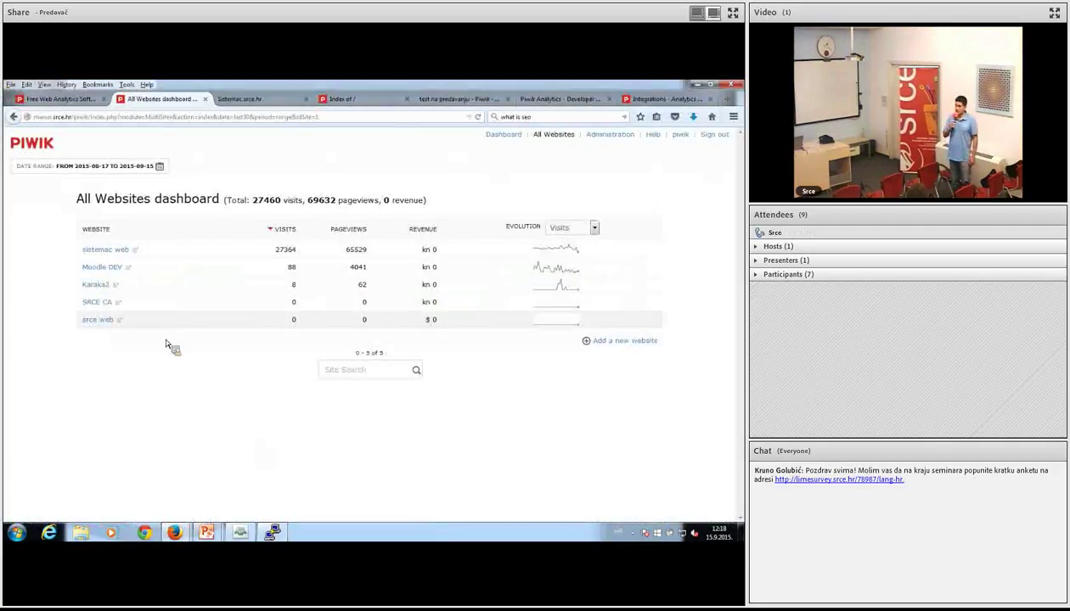
click(95, 286)
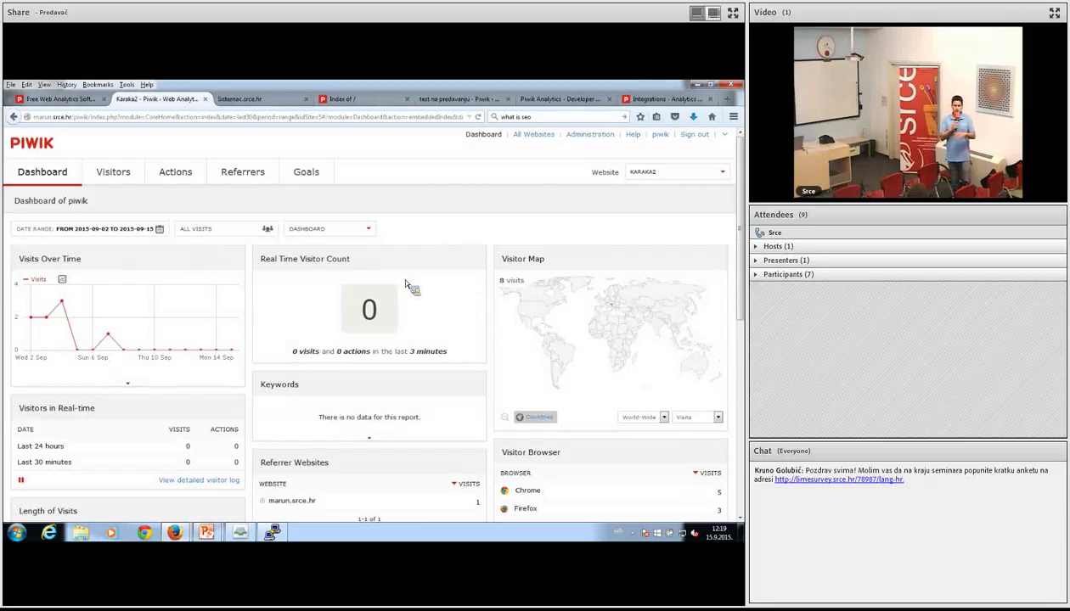
scroll(413, 293, down, 1)
scroll(413, 293, down, 3)
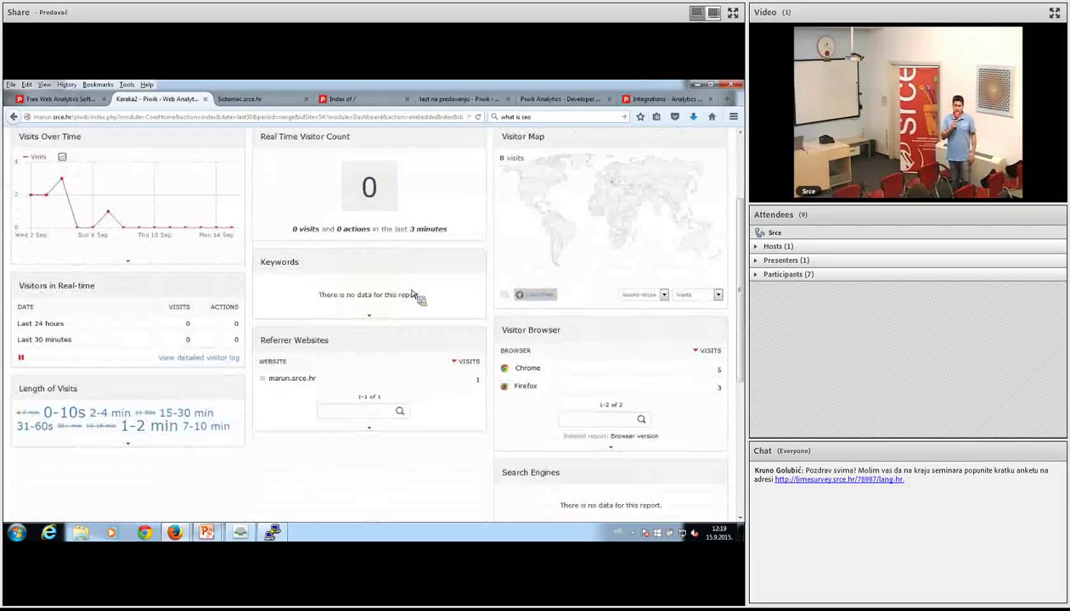
scroll(413, 294, down, 5)
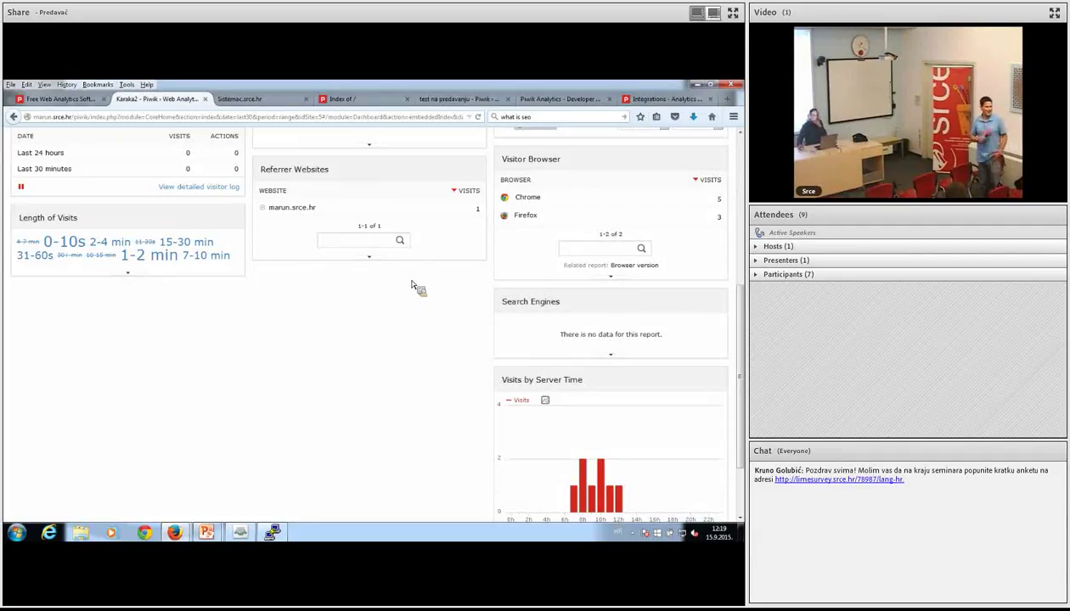
scroll(414, 286, down, 2)
scroll(414, 286, up, 2)
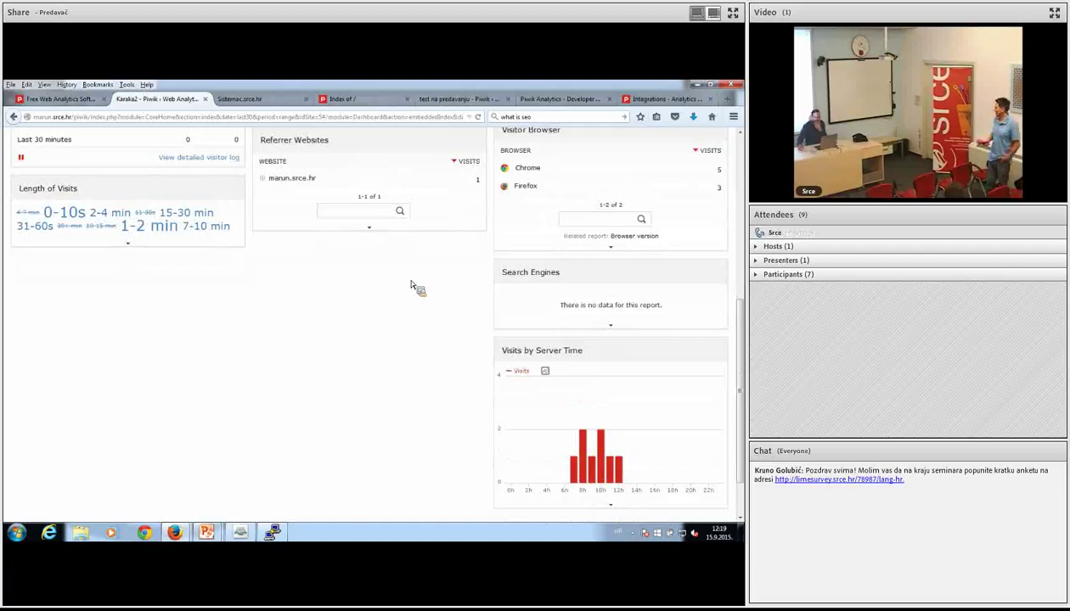
scroll(414, 285, up, 5)
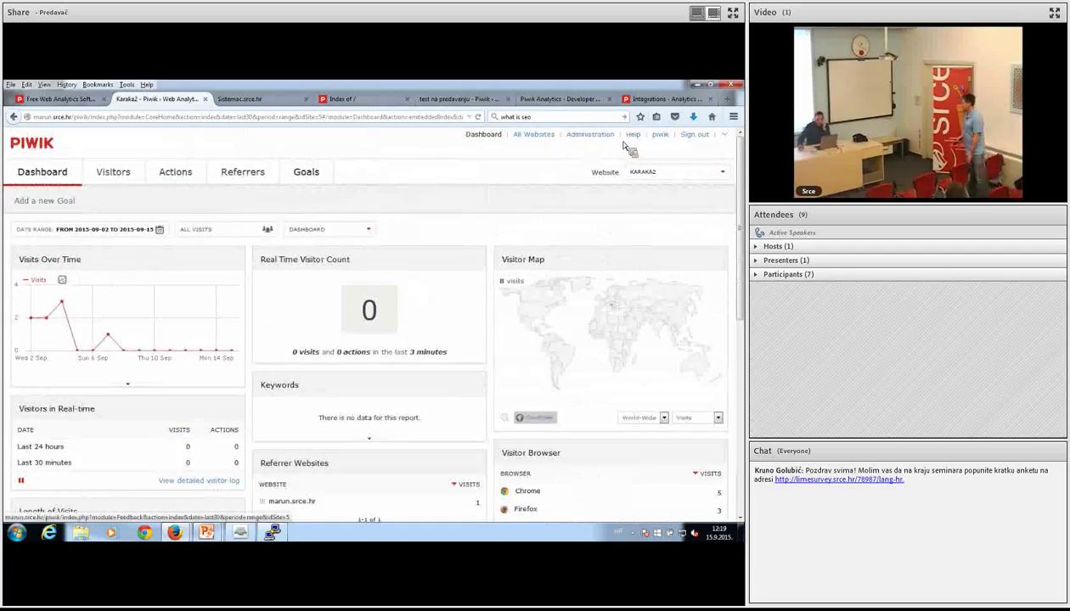
- Return to the All Websites dashboard and open the dashboard of the "sistemac web" site
click(548, 138)
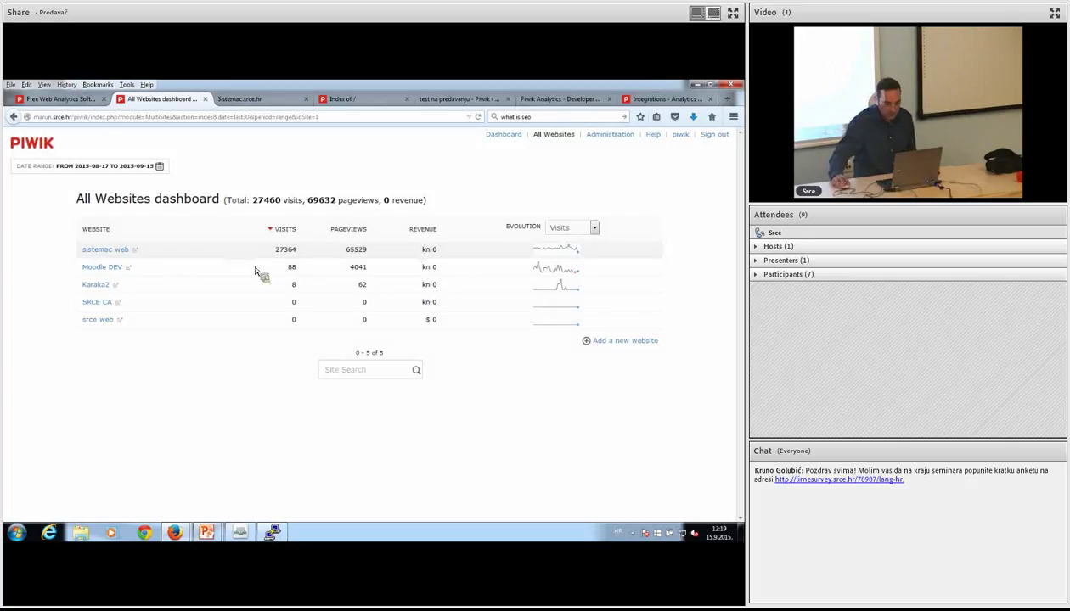
click(100, 252)
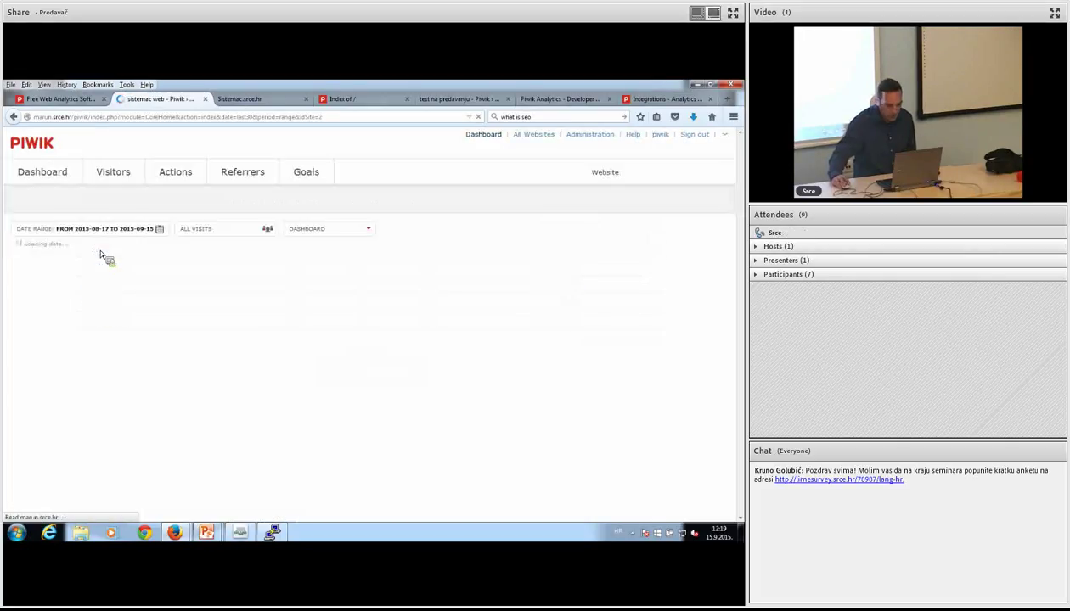